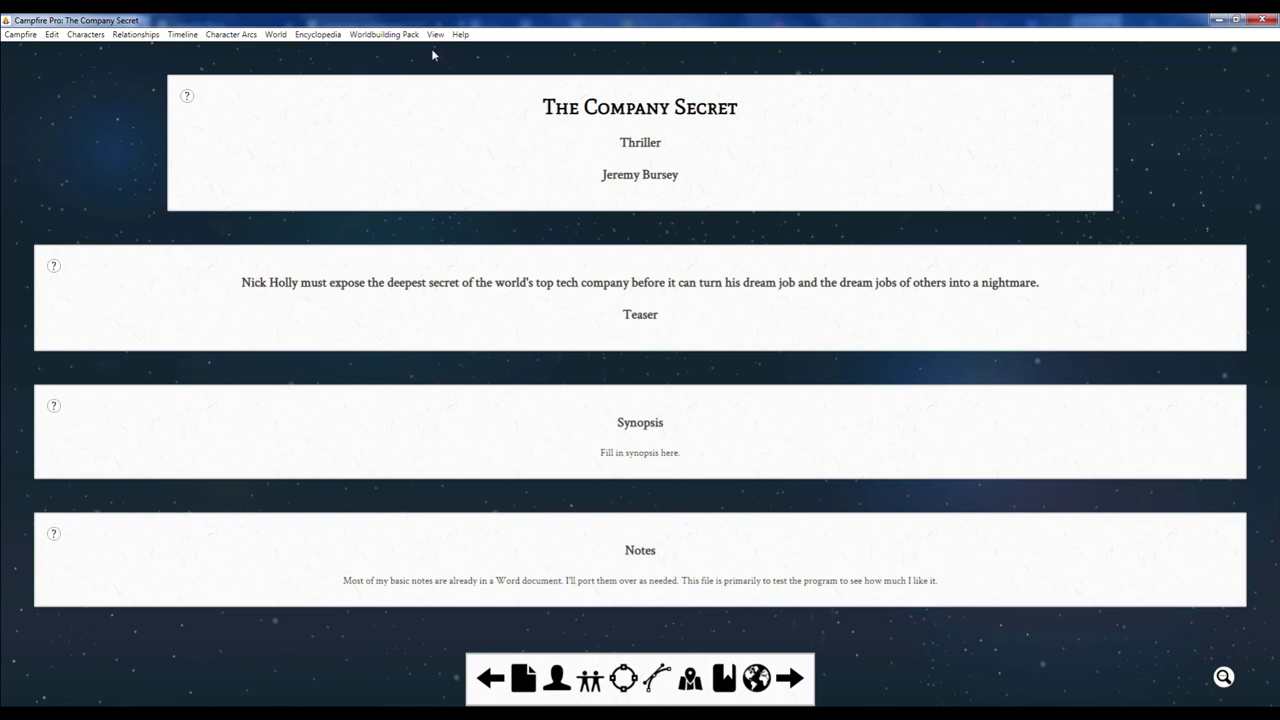
Open the story's Characters view and look over the existing hero's Basic Info.
left_click(21, 36)
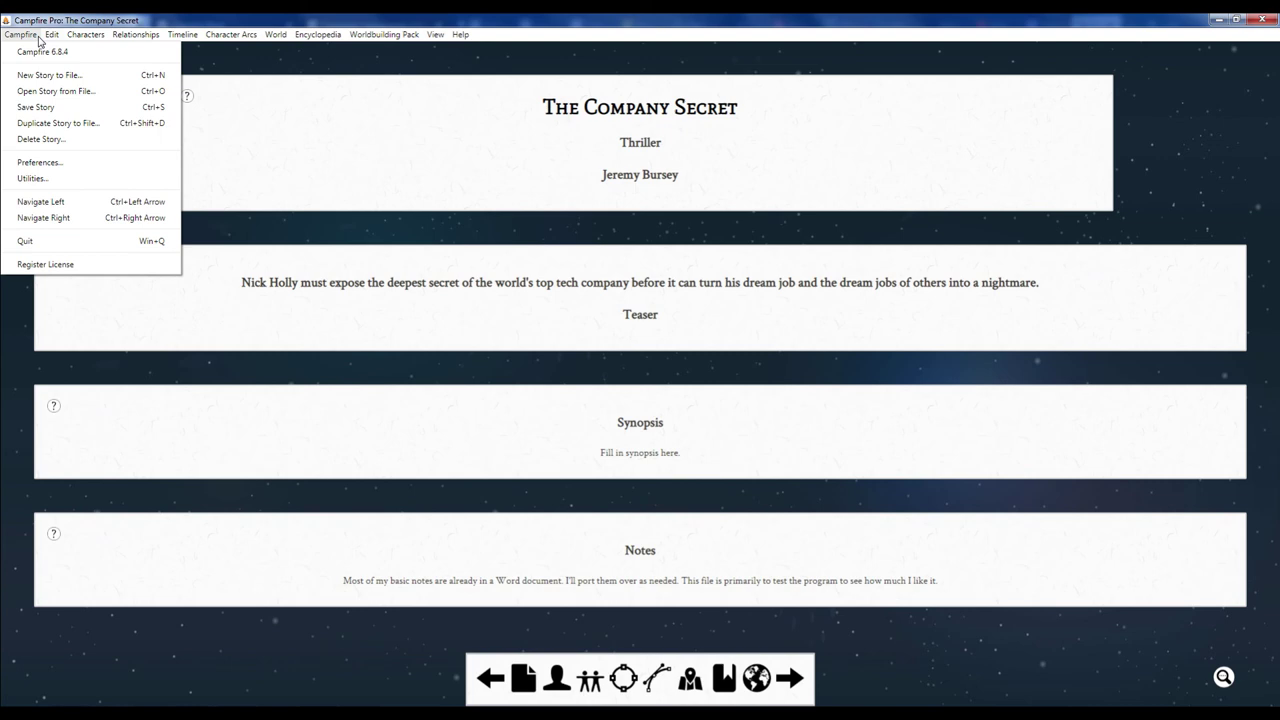
mouse_move(86, 40)
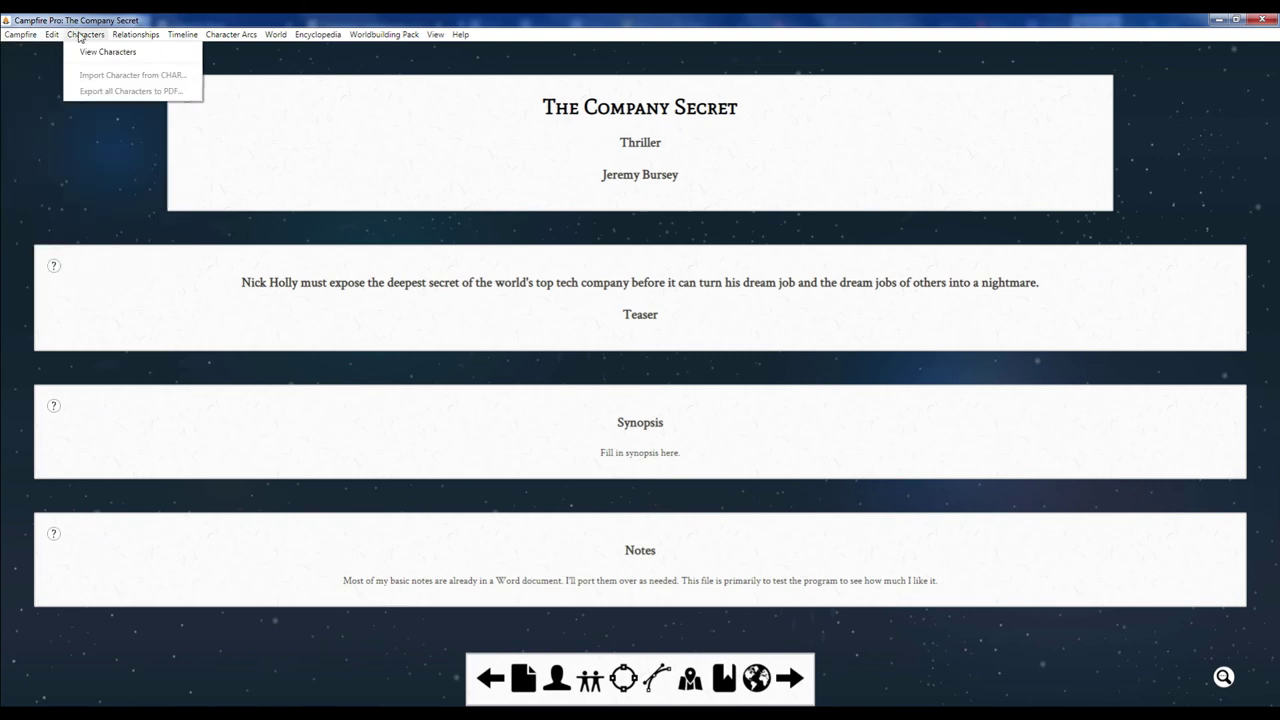
left_click(92, 51)
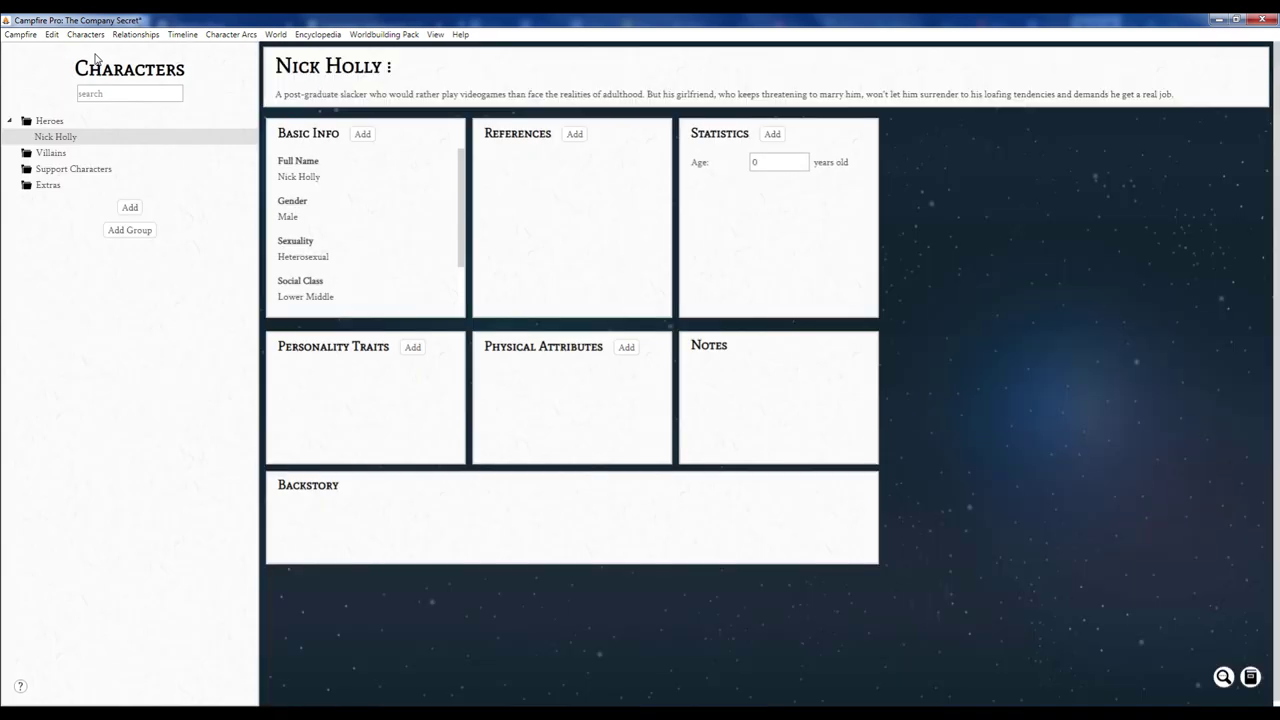
scroll(470, 230, "down", 2)
scroll(462, 210, "up", 2)
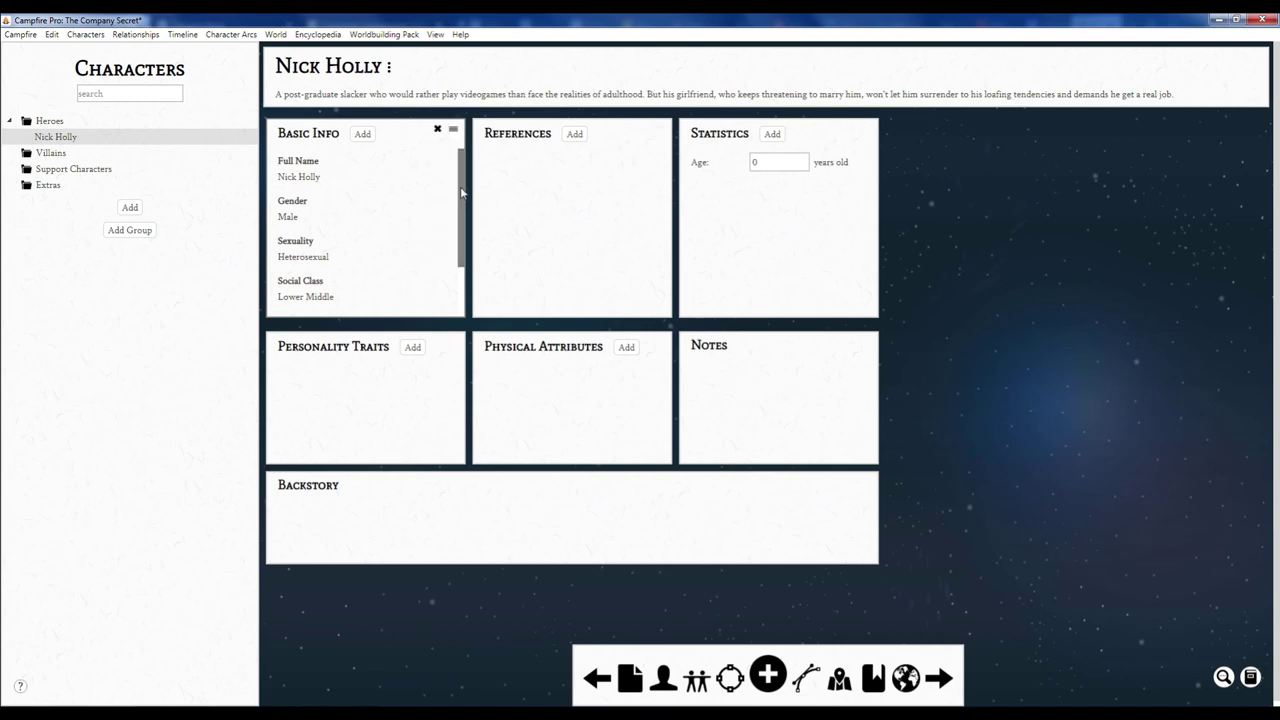
Add a list item titled "Job" to the hero's Basic Info.
left_click(362, 134)
left_click_drag(461, 166, 458, 297)
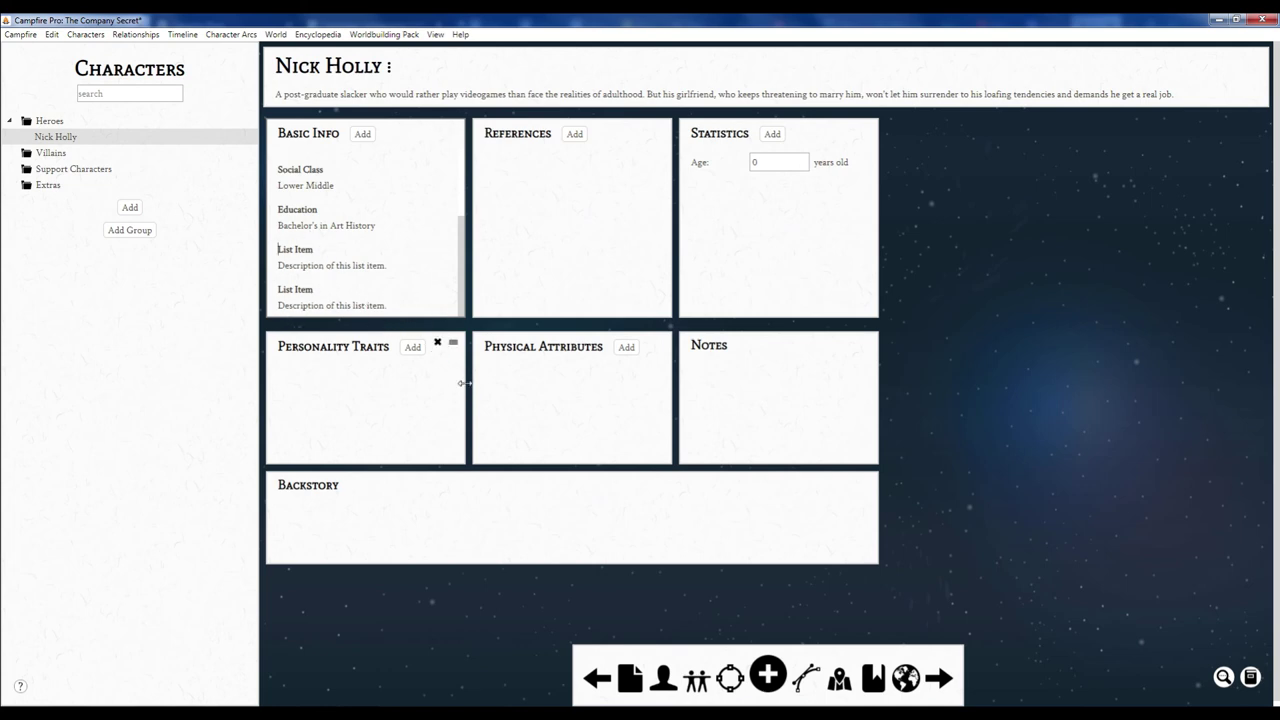
key("shift+Right")
key("shift+Right")
key("shift+Right")
type("Job")
Describe the Job item as "Used to work for a bookstore. Now he works for the biggest company in the world".
left_click(280, 265)
left_click_drag(278, 265, 390, 266)
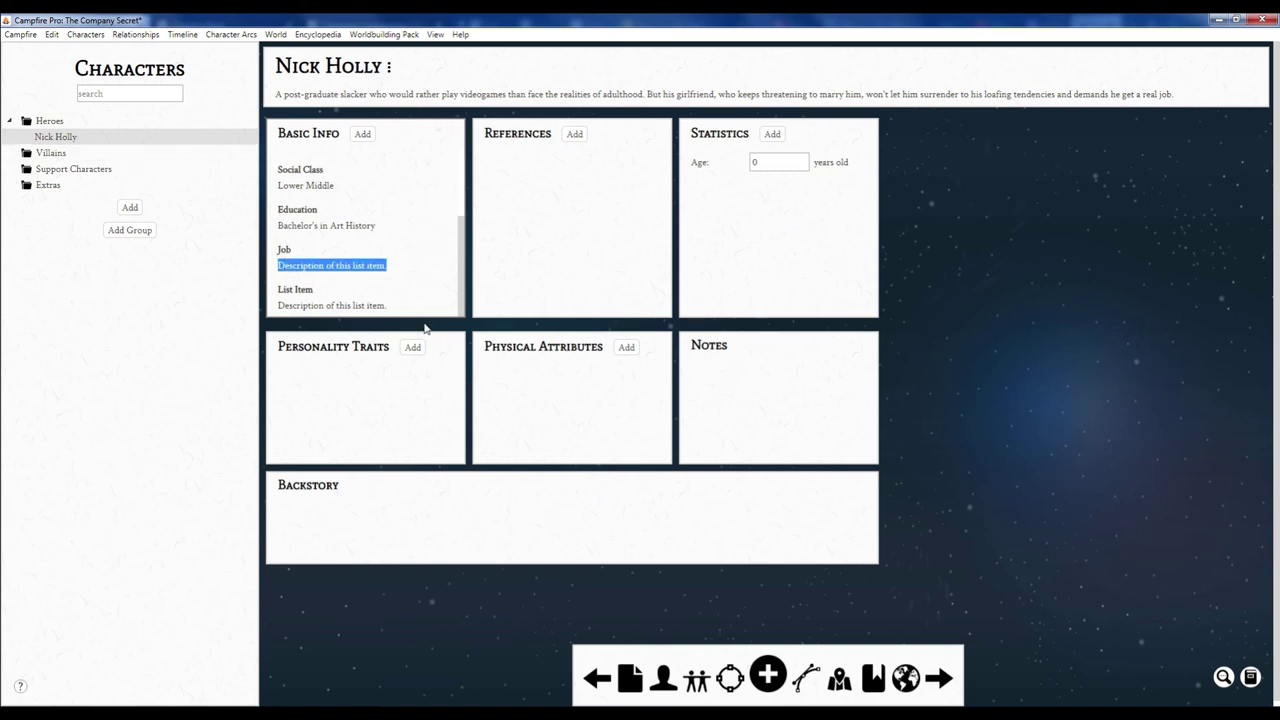
type("Used to work")
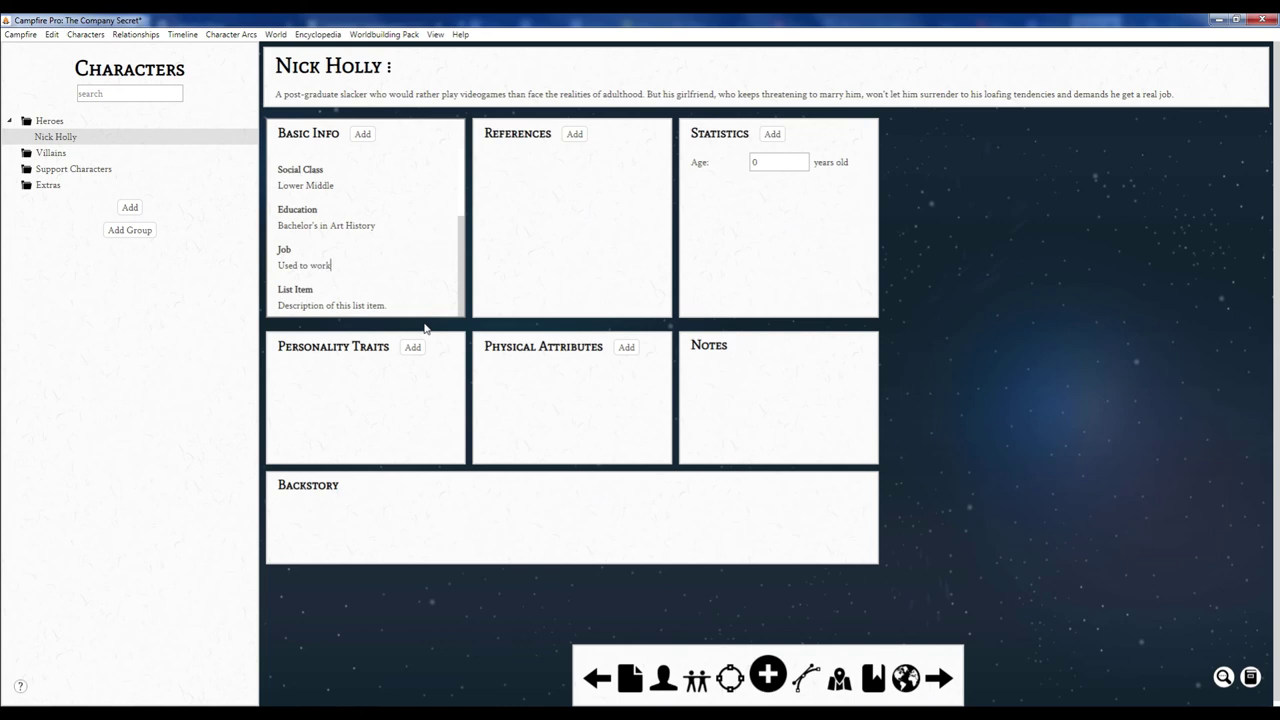
type(" for a bookstore. Now he works for the")
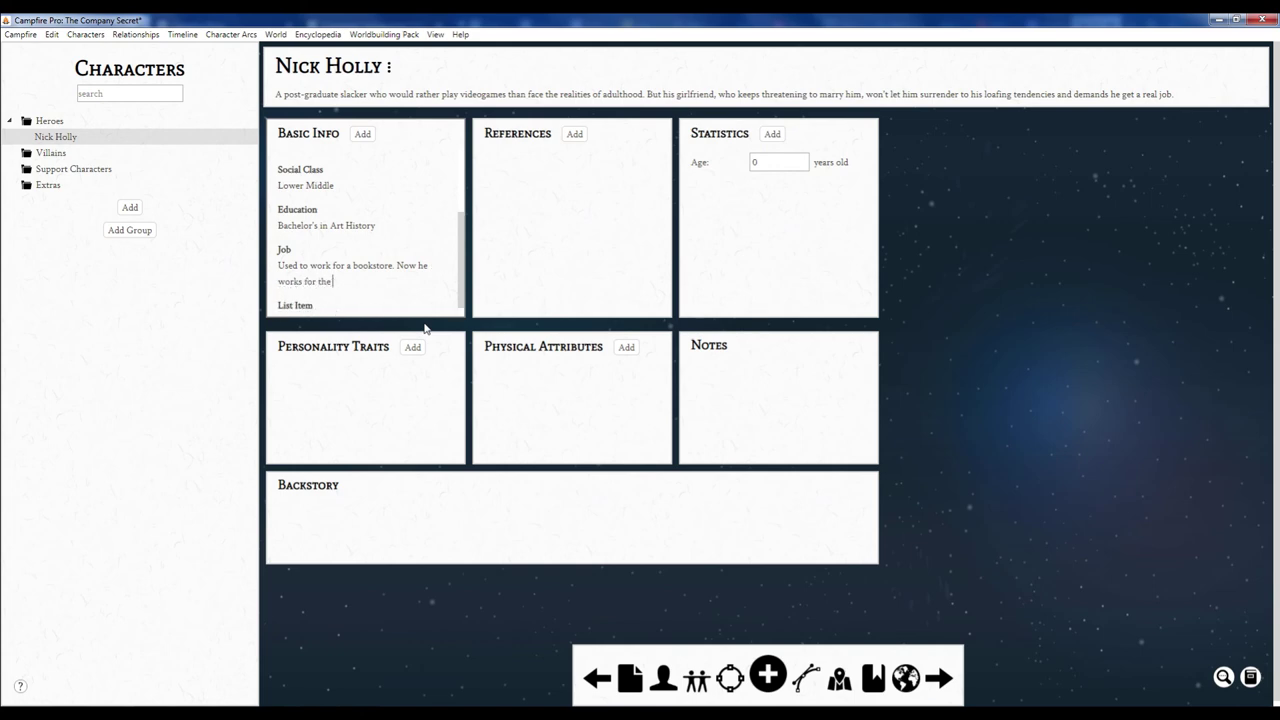
type(" biggest company in the world")
Add a new character, move it into the Heroes group and open its profile.
left_click(26, 155)
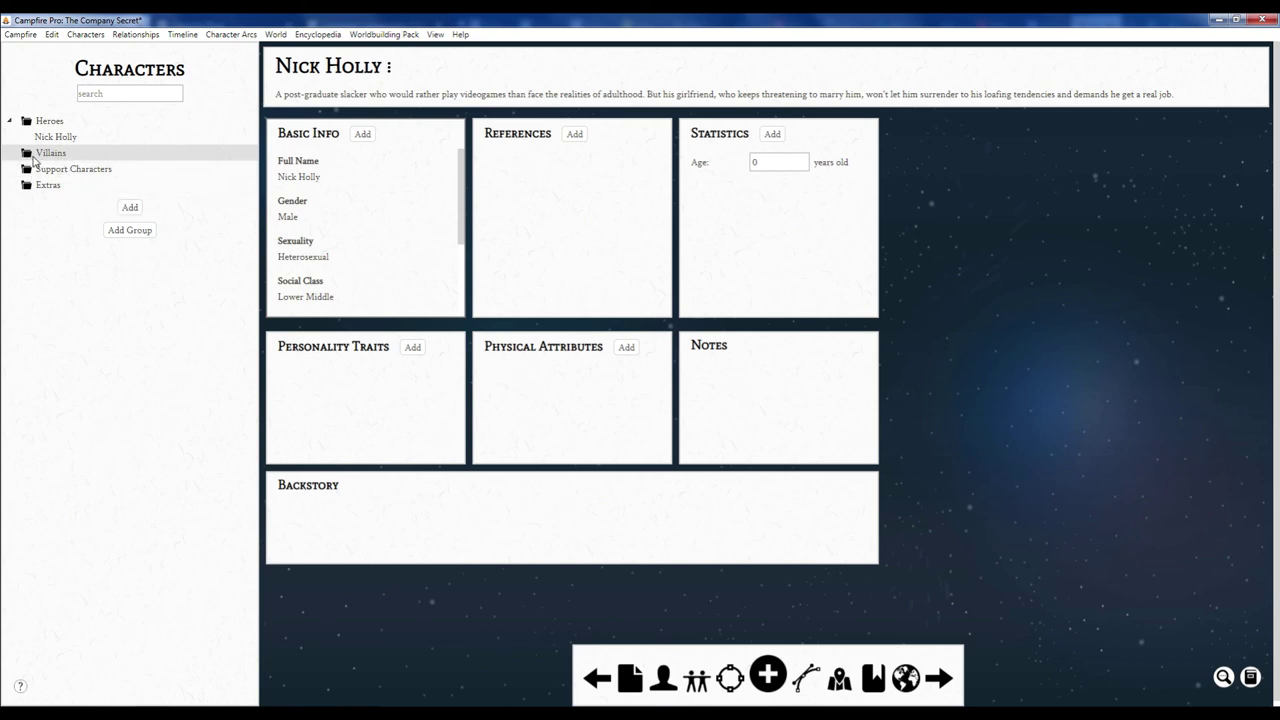
left_click(129, 208)
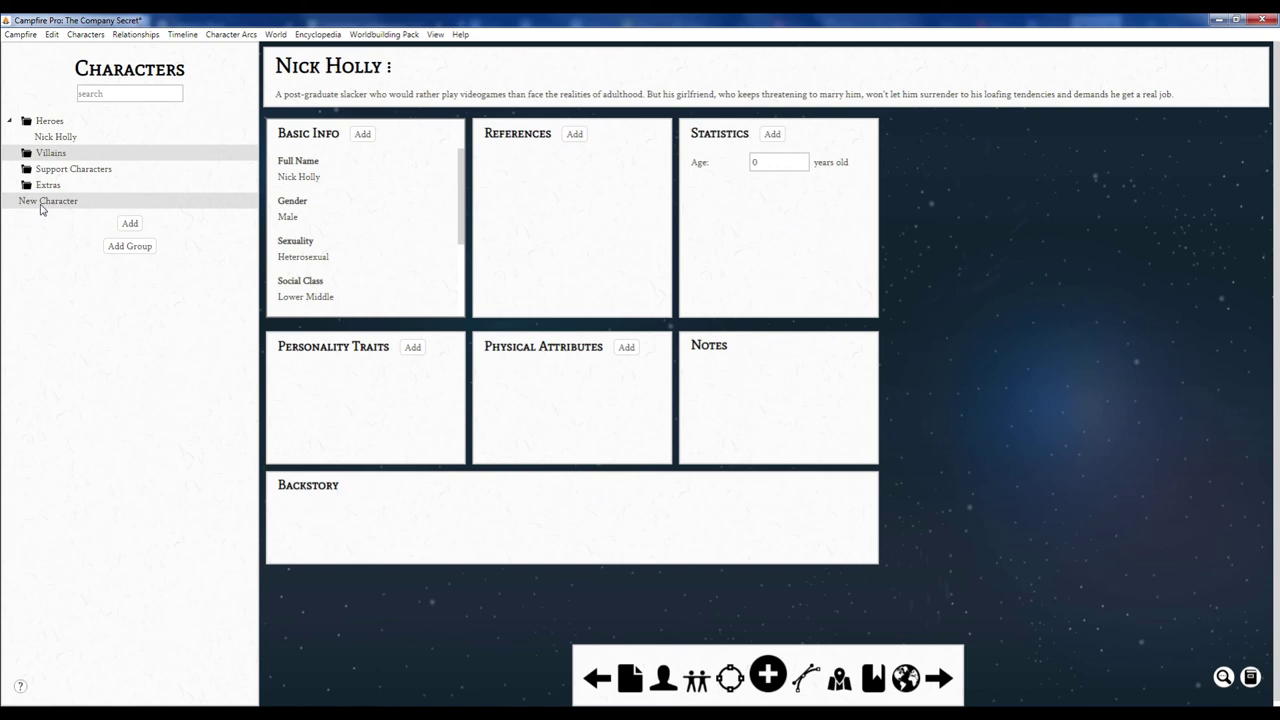
left_click_drag(42, 208, 47, 151)
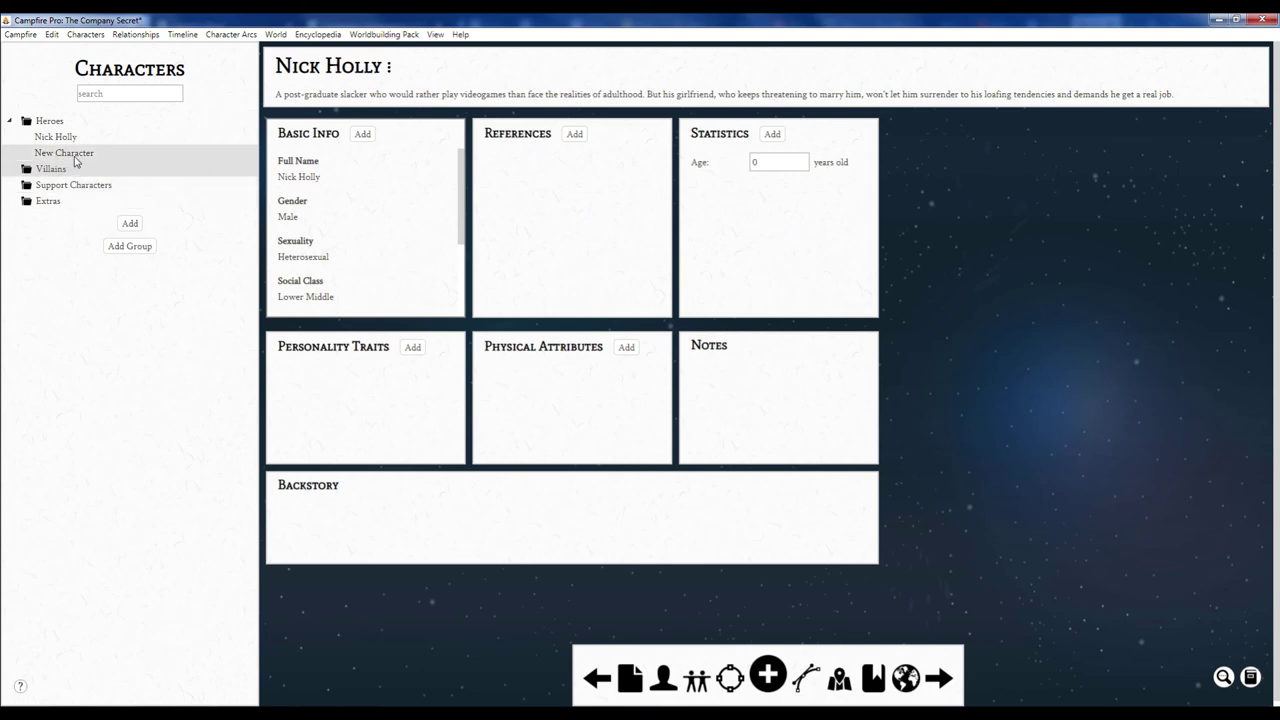
left_click(77, 156)
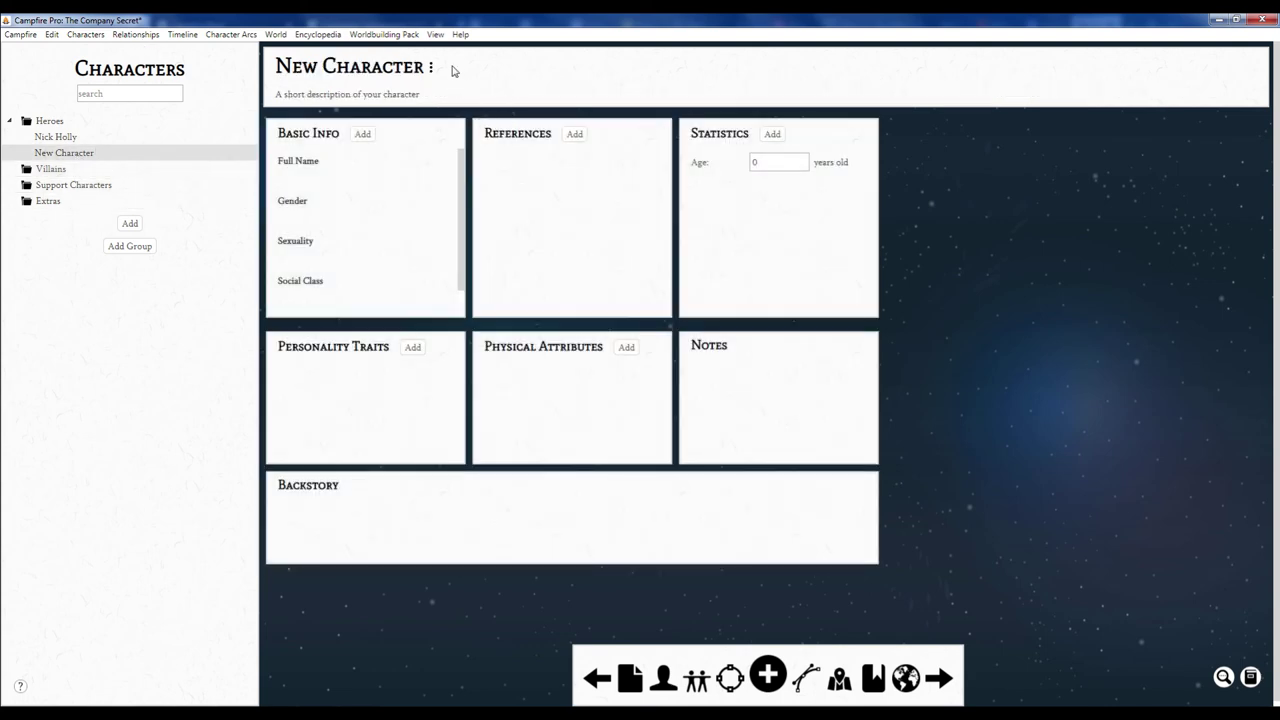
Replace the new character's placeholder title with the character's full name.
left_click(416, 66)
key("shift+Left")
key("shift+Left")
key("shift+Left")
key("shift+Left")
key("shift+Left")
key("shift+Left")
key("shift+Left")
key("shift+Left")
key("shift+Left")
key("shift+Left")
key("shift+Left")
key("shift+Left")
key("shift+Left")
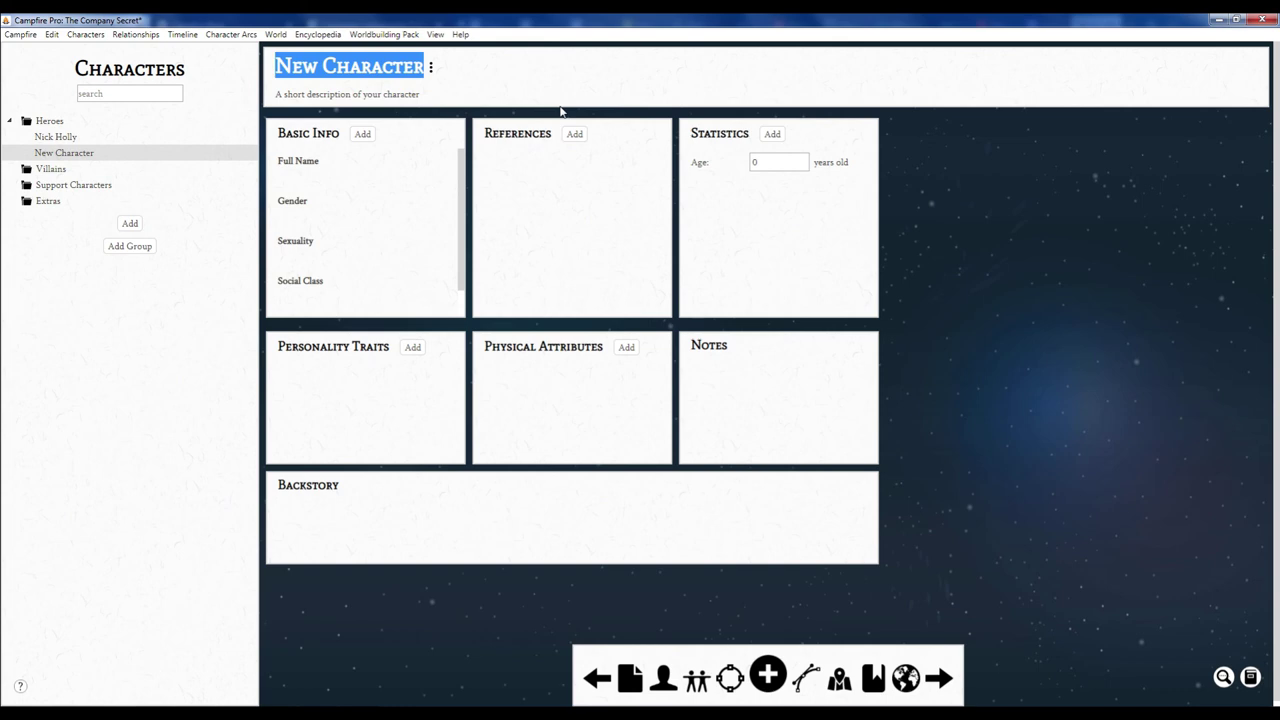
type("Billy Stevens")
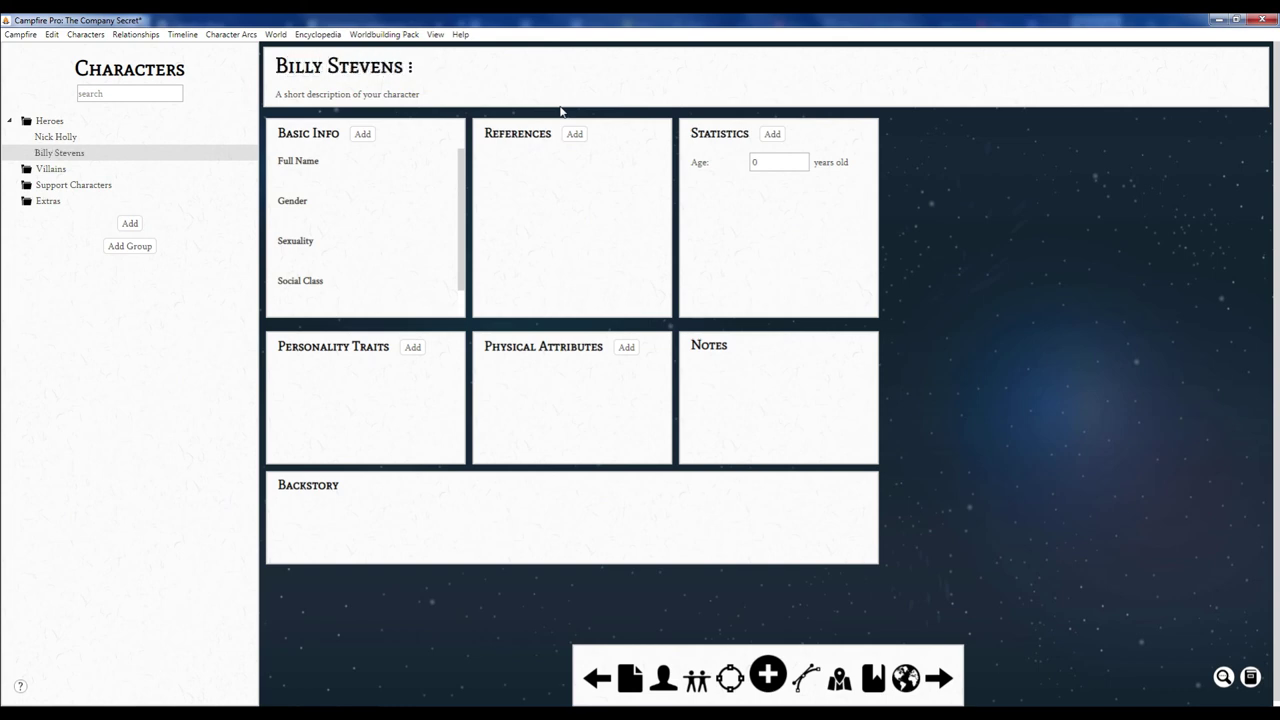
Set the new character's short description to "Security guard at the biggest company in the world.".
left_click(282, 95)
mouse_move(346, 124)
key("shift+Right")
key("shift+Right")
key("shift+Right")
key("shift+Right")
key("shift+Right")
key("shift+Right")
key("shift+Right")
key("shift+Right")
key("shift+Right")
key("shift+Right")
key("shift+Right")
key("shift+Right")
key("shift+Right")
key("shift+Right")
key("shift+Right")
key("shift+Right")
key("shift+Right")
key("shift+Right")
key("shift+Right")
key("shift+Right")
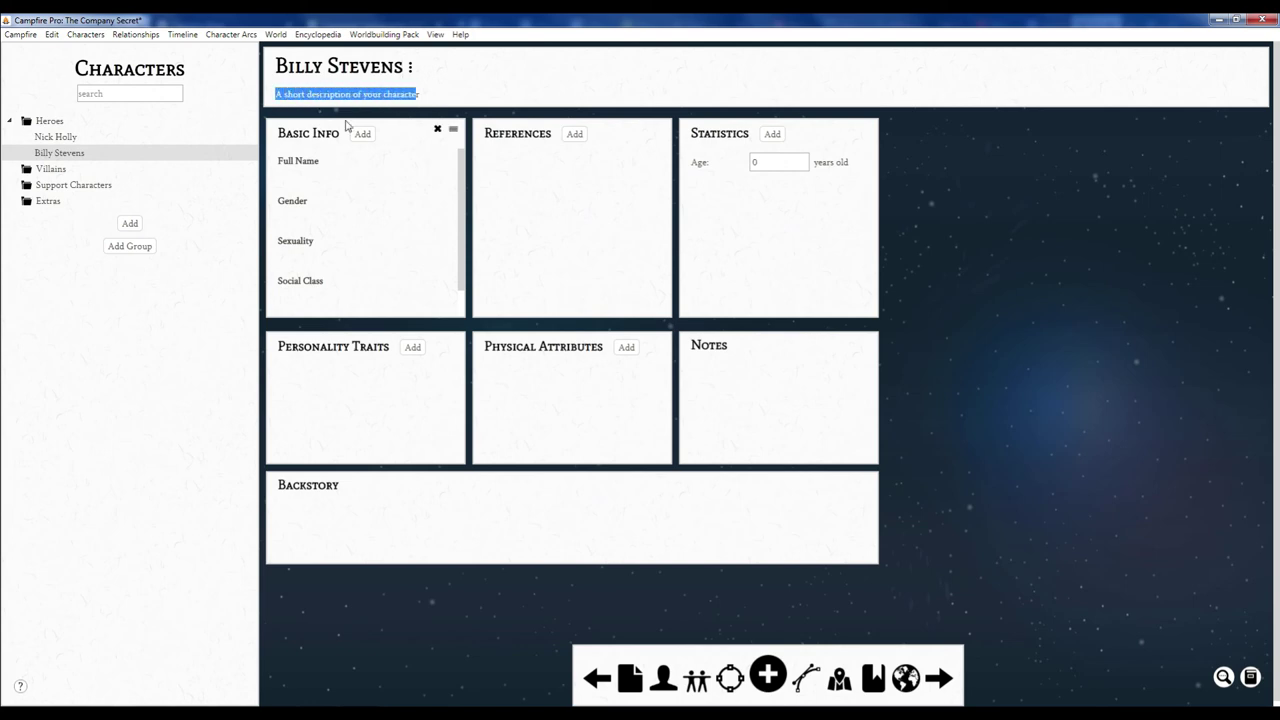
type("Security")
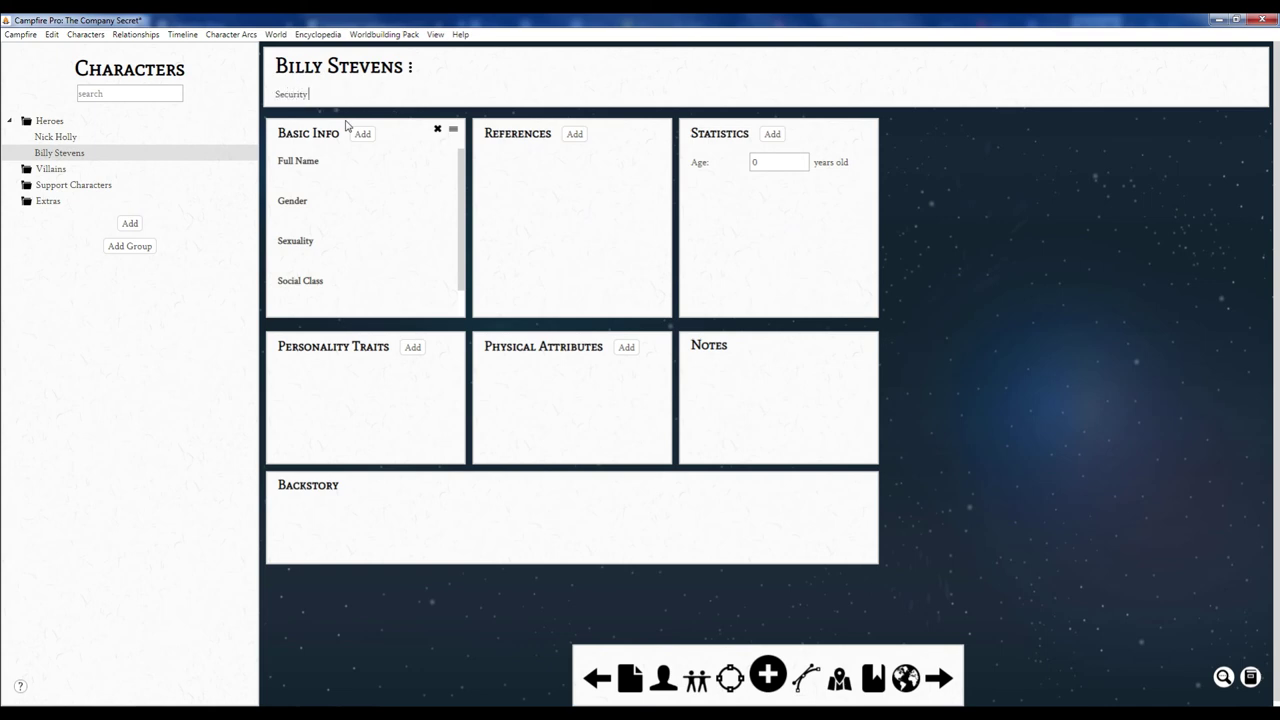
type(" guard at the biggest coma")
type("any in thje")
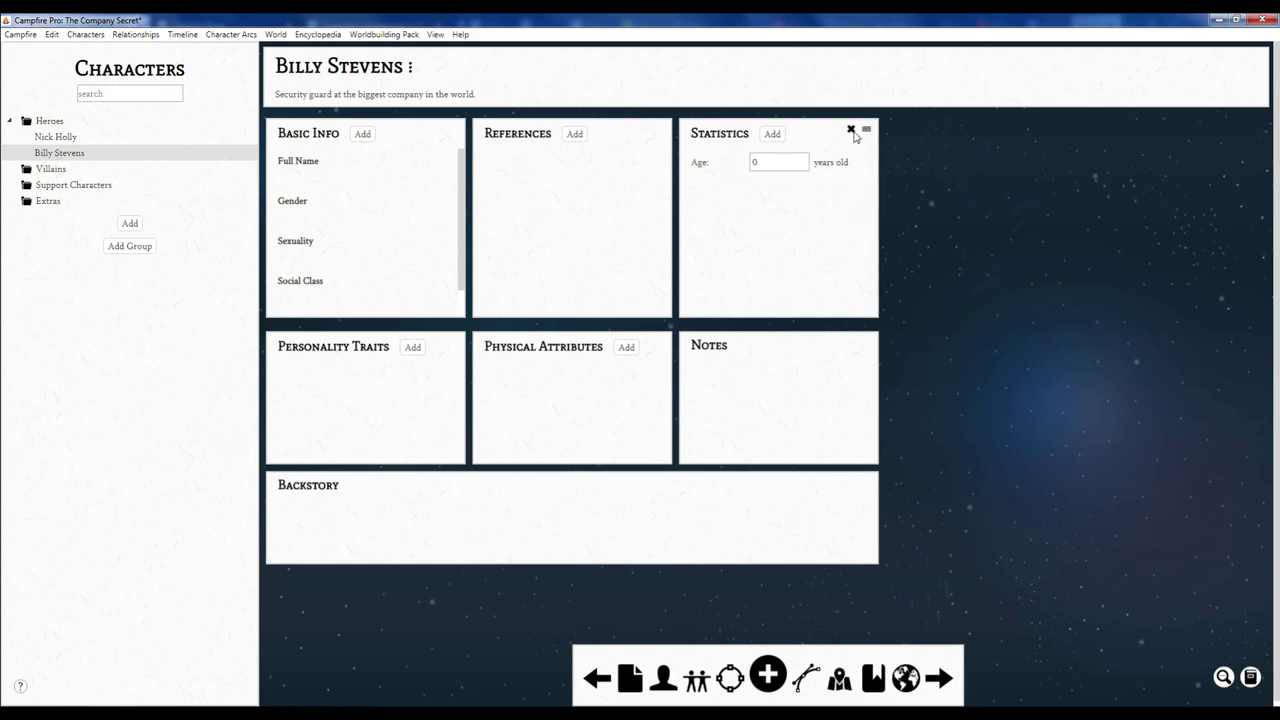
Add a statistic labelled "Height:" to the character's Statistics panel.
left_click(772, 134)
left_click(718, 199)
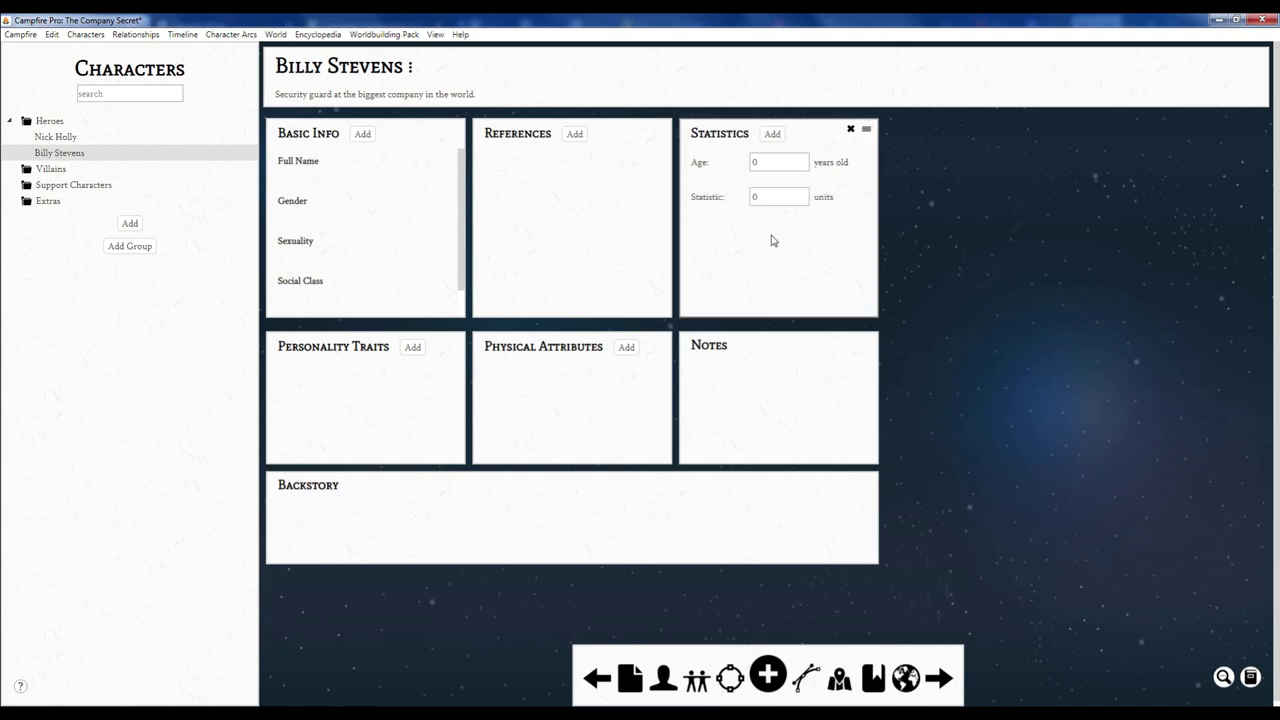
key("shift+Left")
key("shift+Left")
key("shift+Left")
key("shift+Left")
key("shift+Left")
key("shift+Left")
key("shift+Left")
key("shift+Left")
type("He")
Add another statistic labelled "Weight:" below Height.
left_click(772, 134)
left_click(700, 220)
key("shift+Right")
key("shift+Right")
key("shift+Right")
key("shift+Right")
key("shift+Right")
key("shift+Right")
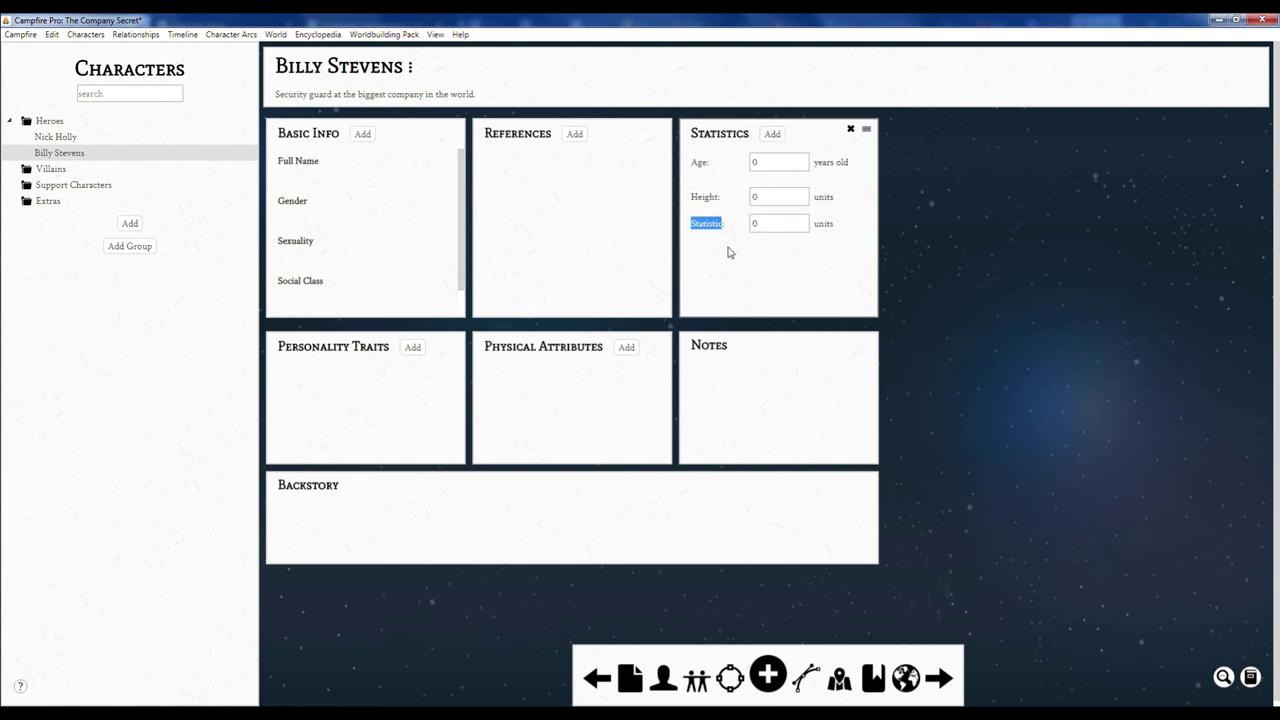
type("Weight:")
Set the character's age to 25, height to 5 and weight to 11.
left_click(757, 162)
type("25")
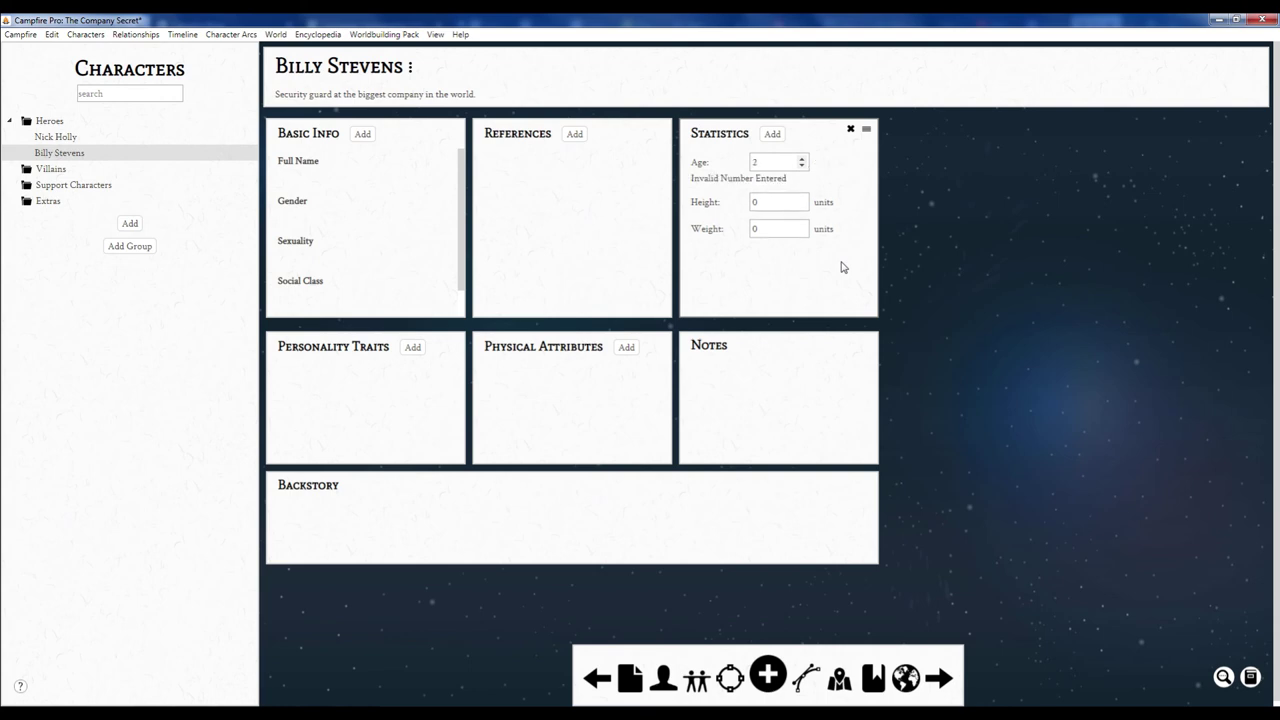
left_click(782, 196)
double_click(757, 196)
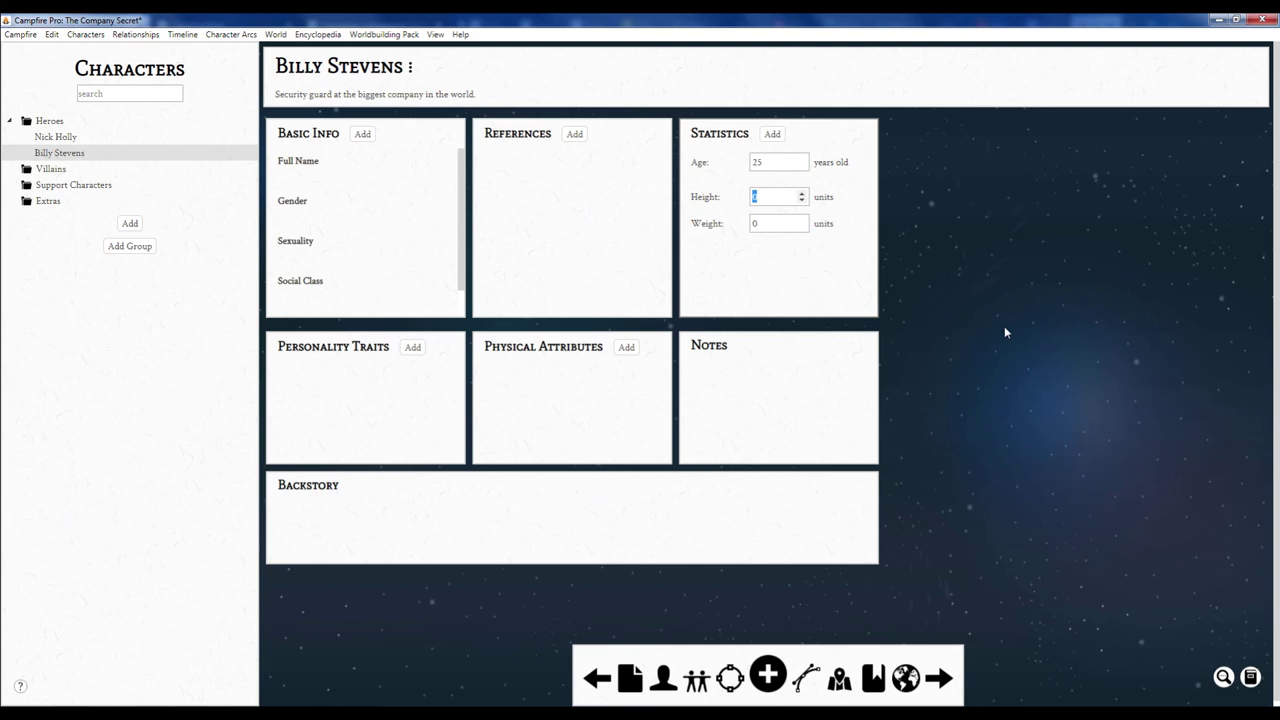
left_click(763, 224)
type("11")
Add a text panel, place it beside the Statistics panel and enlarge it to fill the empty area.
right_click(1008, 277)
right_click(940, 213)
right_click(940, 213)
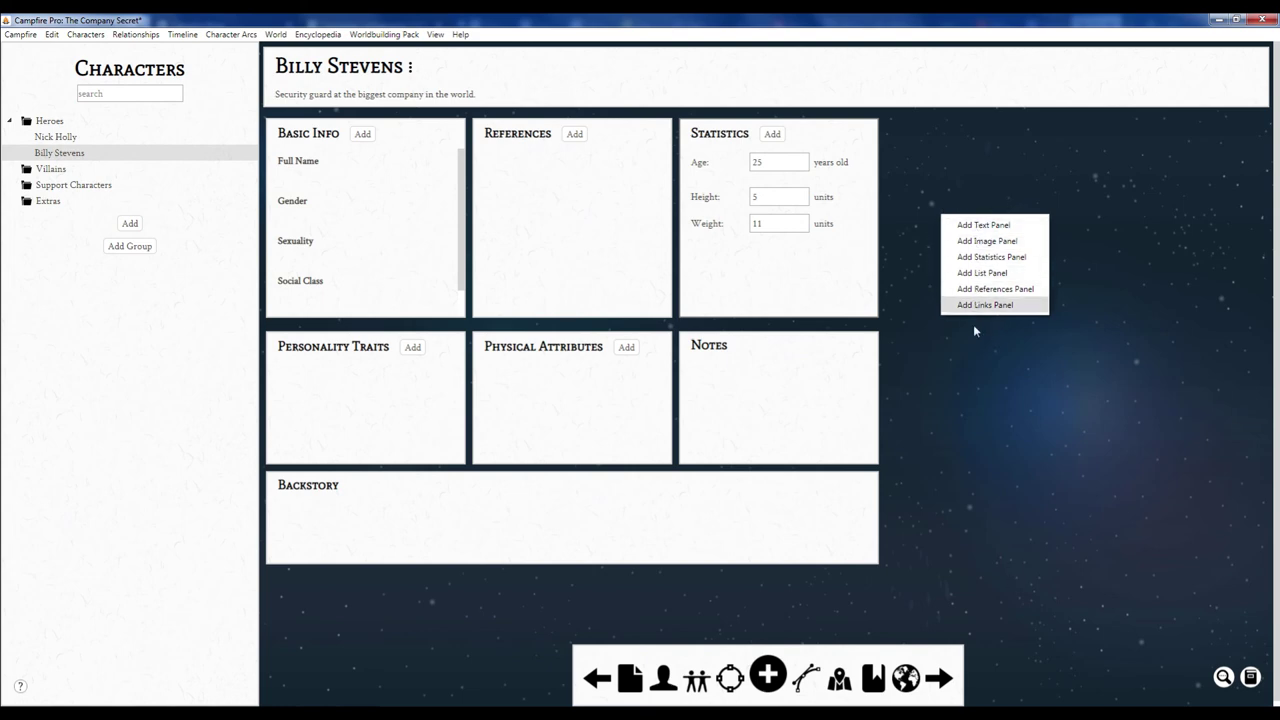
left_click(978, 226)
mouse_move(454, 300)
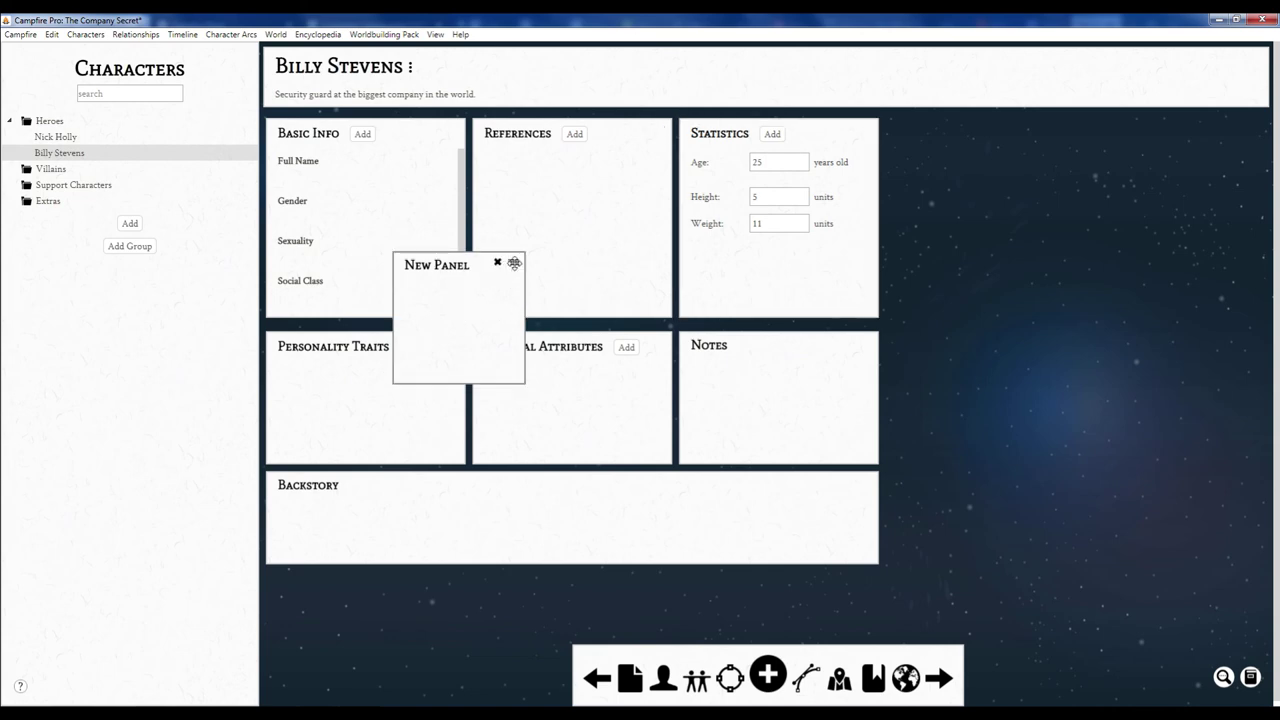
left_click_drag(513, 262, 1004, 130)
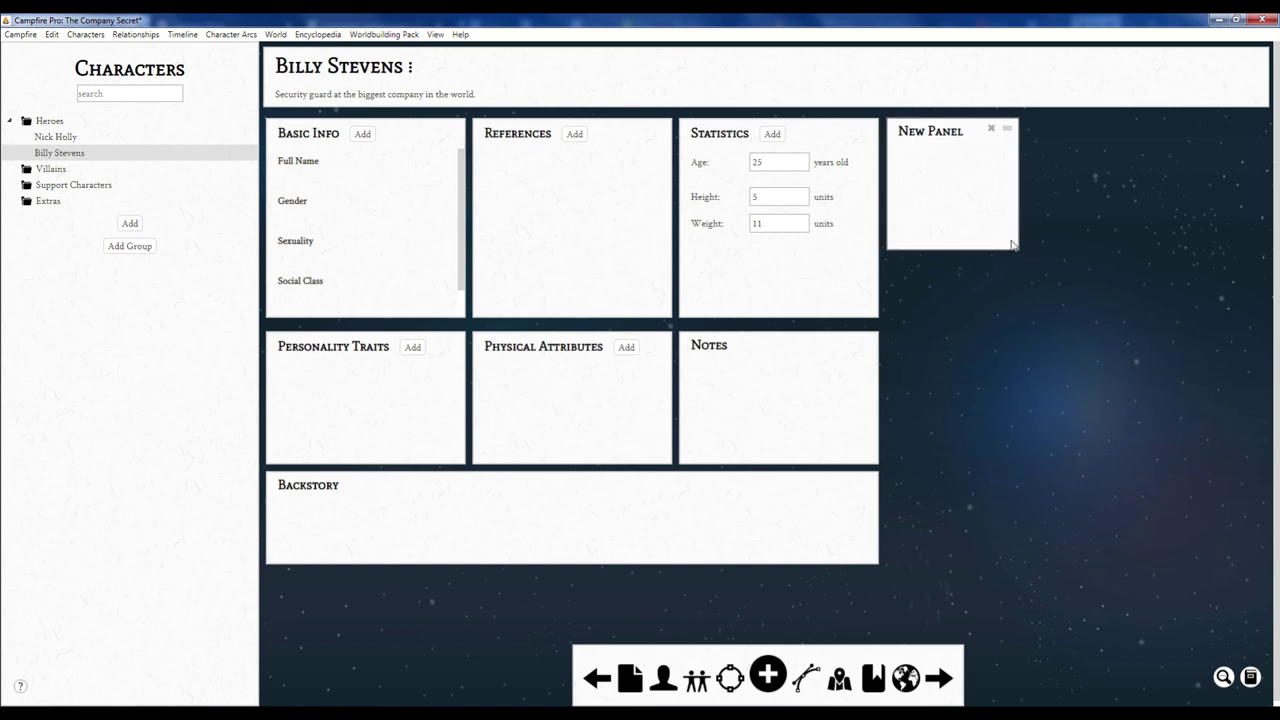
left_click_drag(1020, 251, 1218, 459)
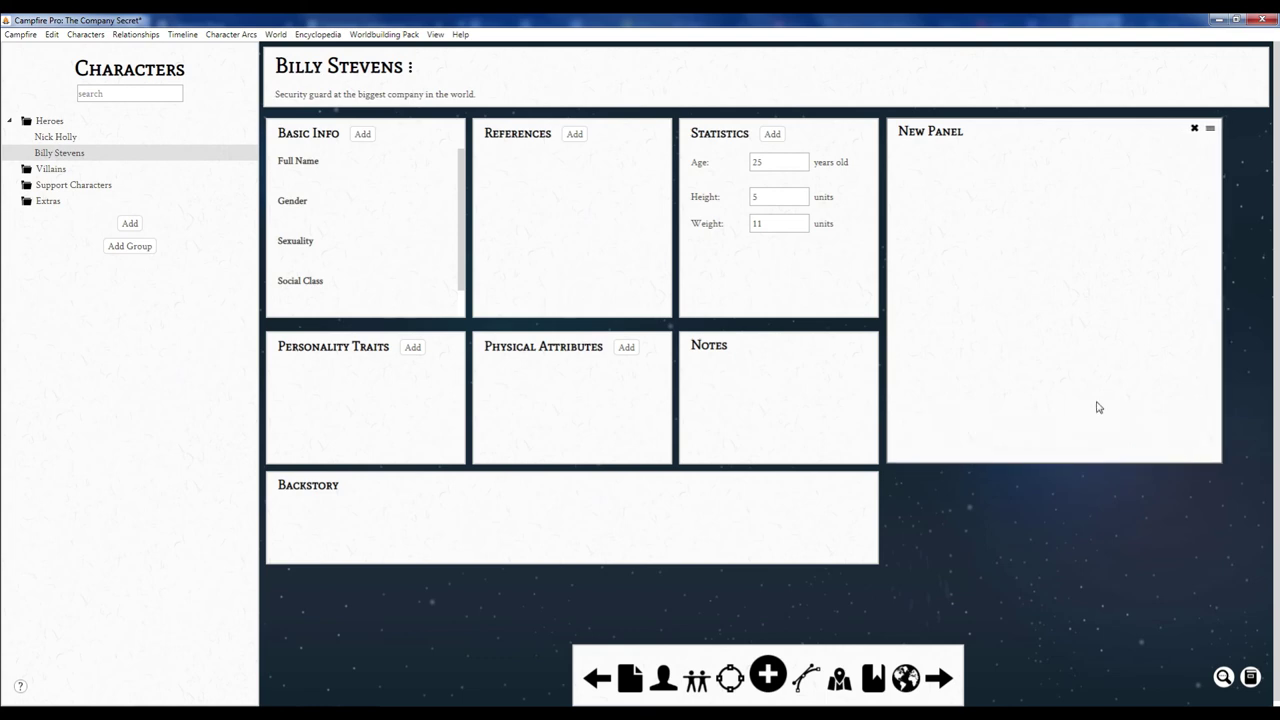
Title the new text panel "Job Duties" and try to start a text entry inside it.
key("shift+Right")
key("shift+Right")
key("shift+Right")
key("shift+Right")
key("shift+Right")
key("shift+Right")
key("shift+Right")
key("shift+Right")
key("shift+Right")
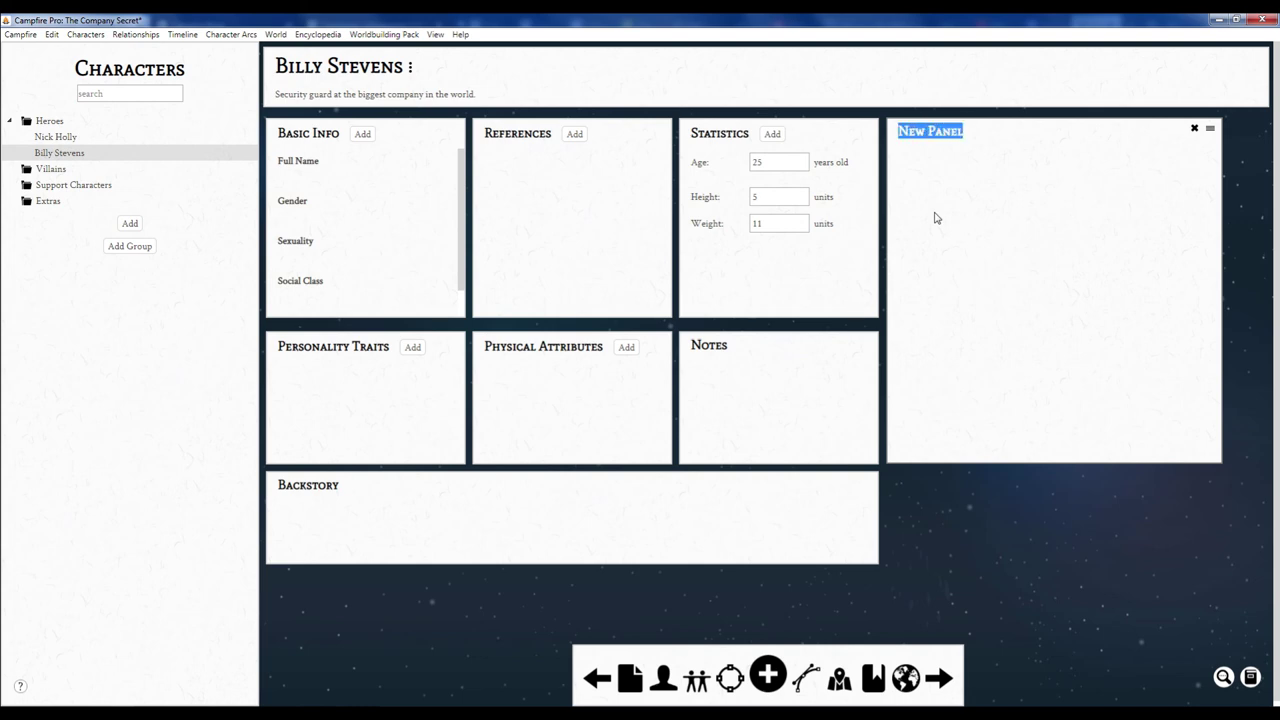
type("Job")
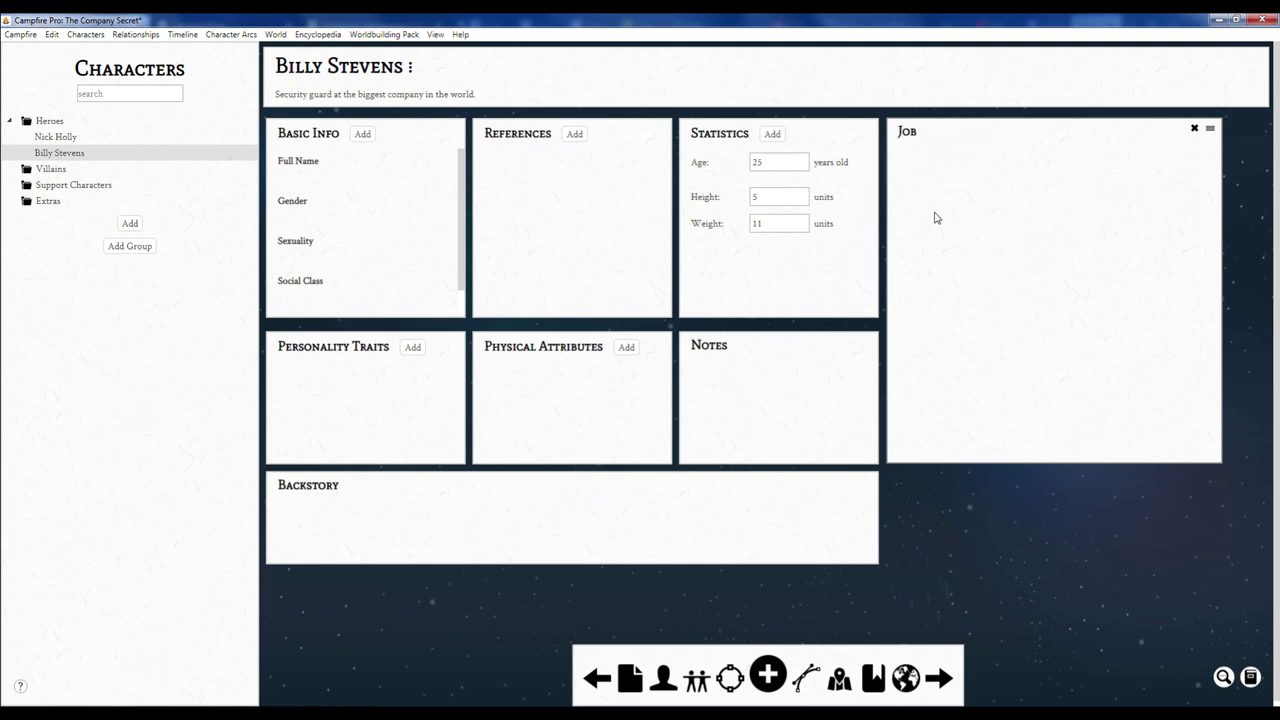
type(" Dutie")
key("Return")
right_click(969, 200)
left_click(933, 207)
left_click(1210, 128)
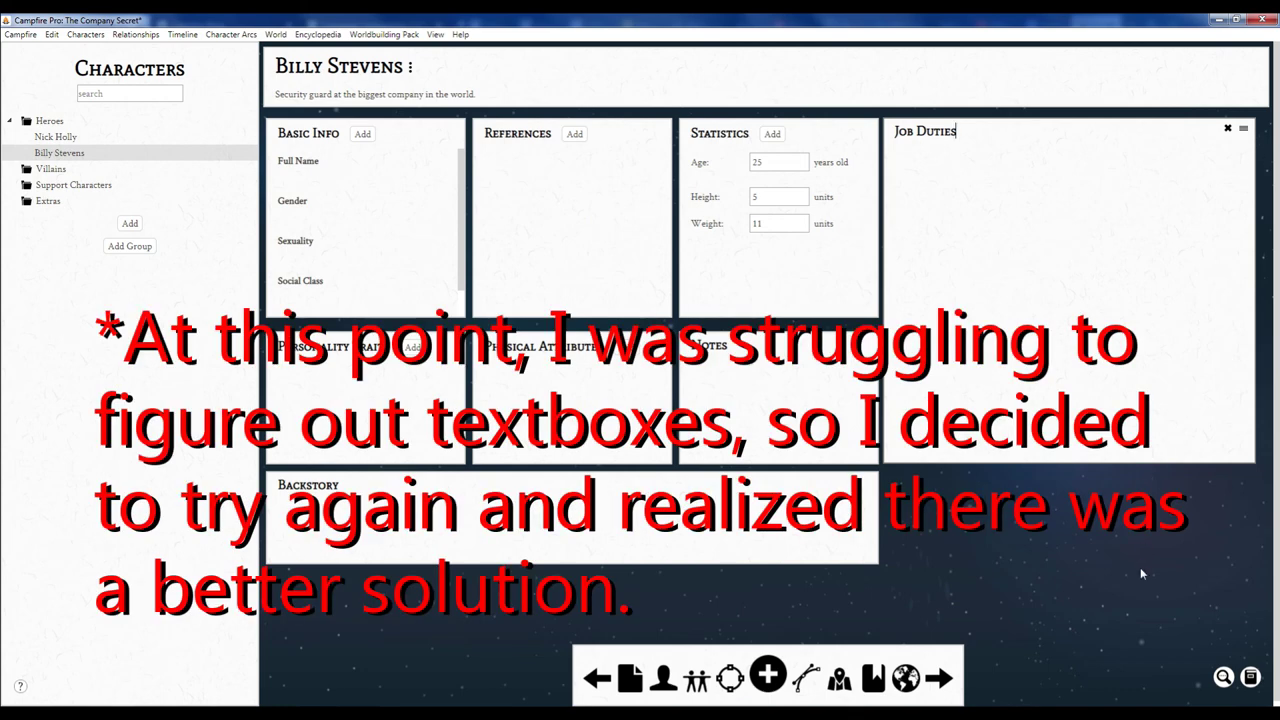
Add a list panel and move it below the Job Duties panel.
right_click(1136, 555)
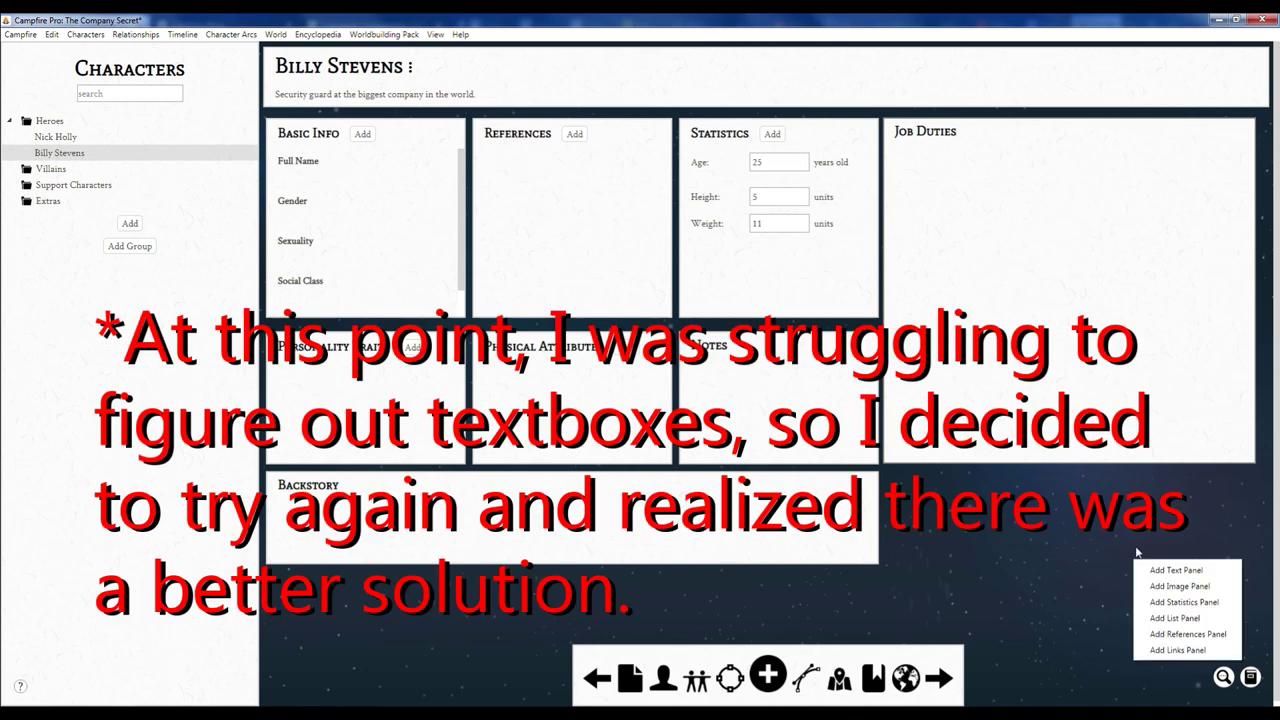
left_click(1163, 621)
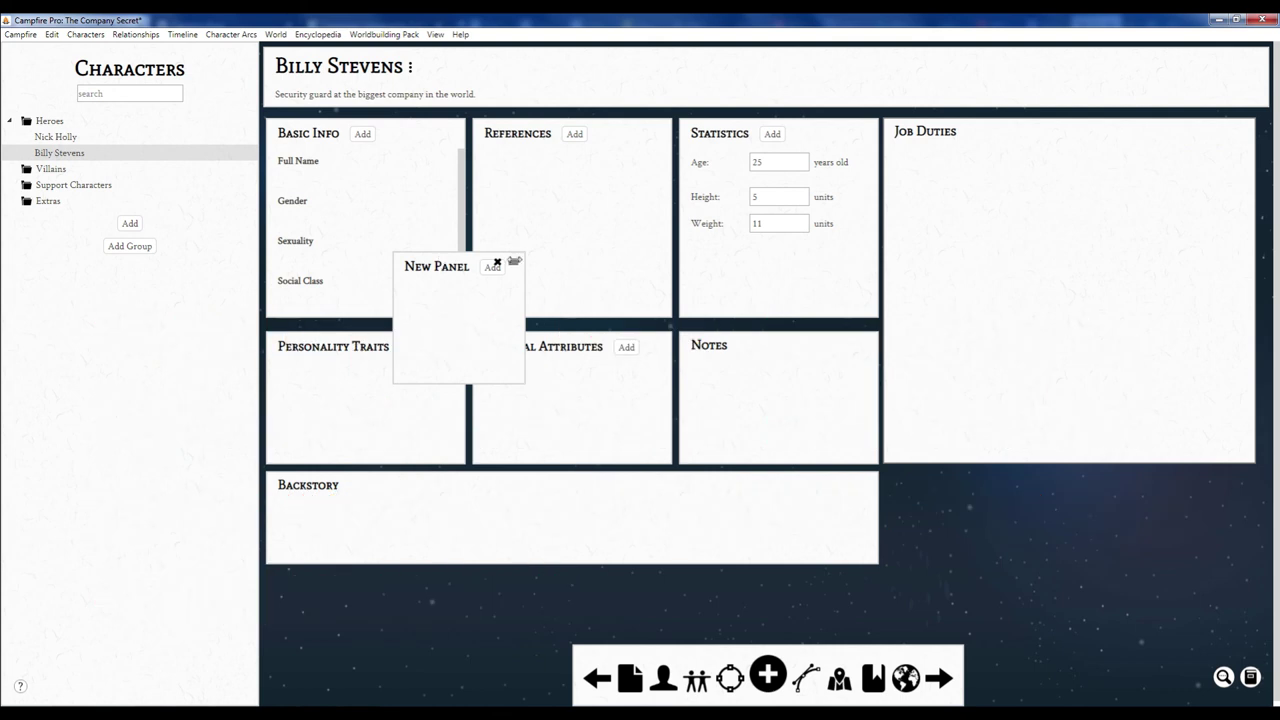
left_click_drag(505, 262, 958, 528)
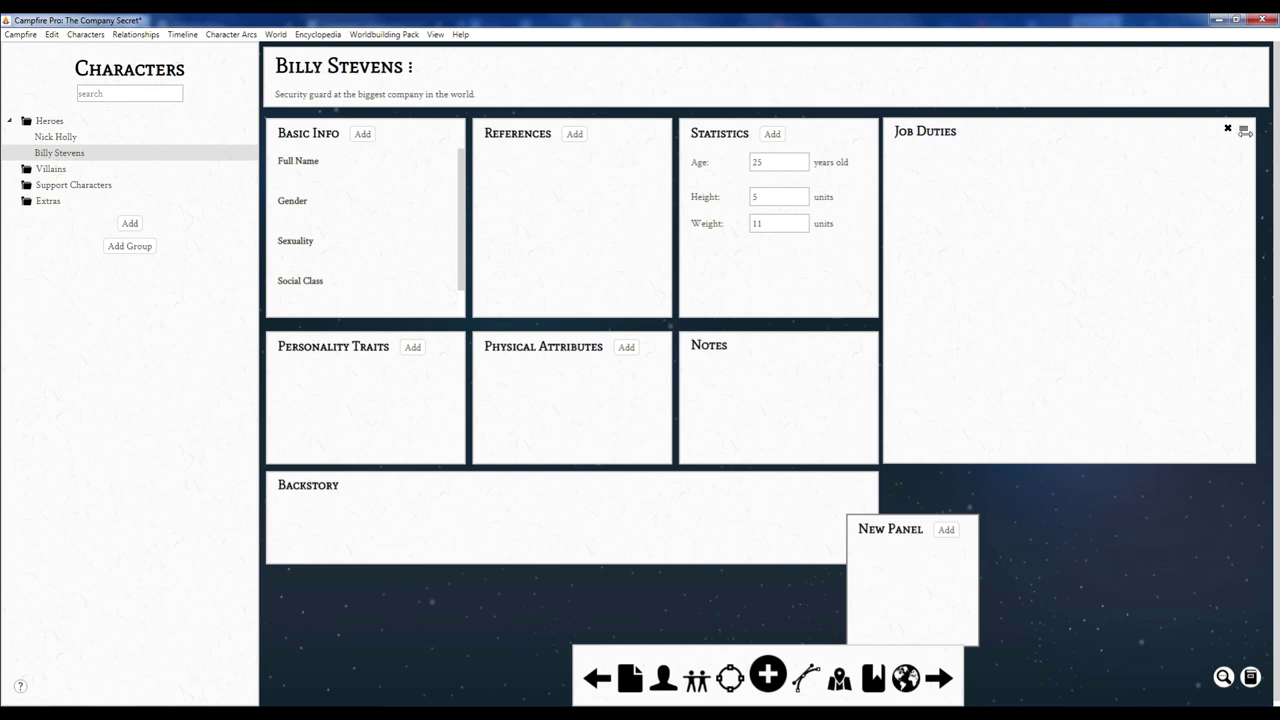
Delete the Job Duties text panel.
left_click(1228, 130)
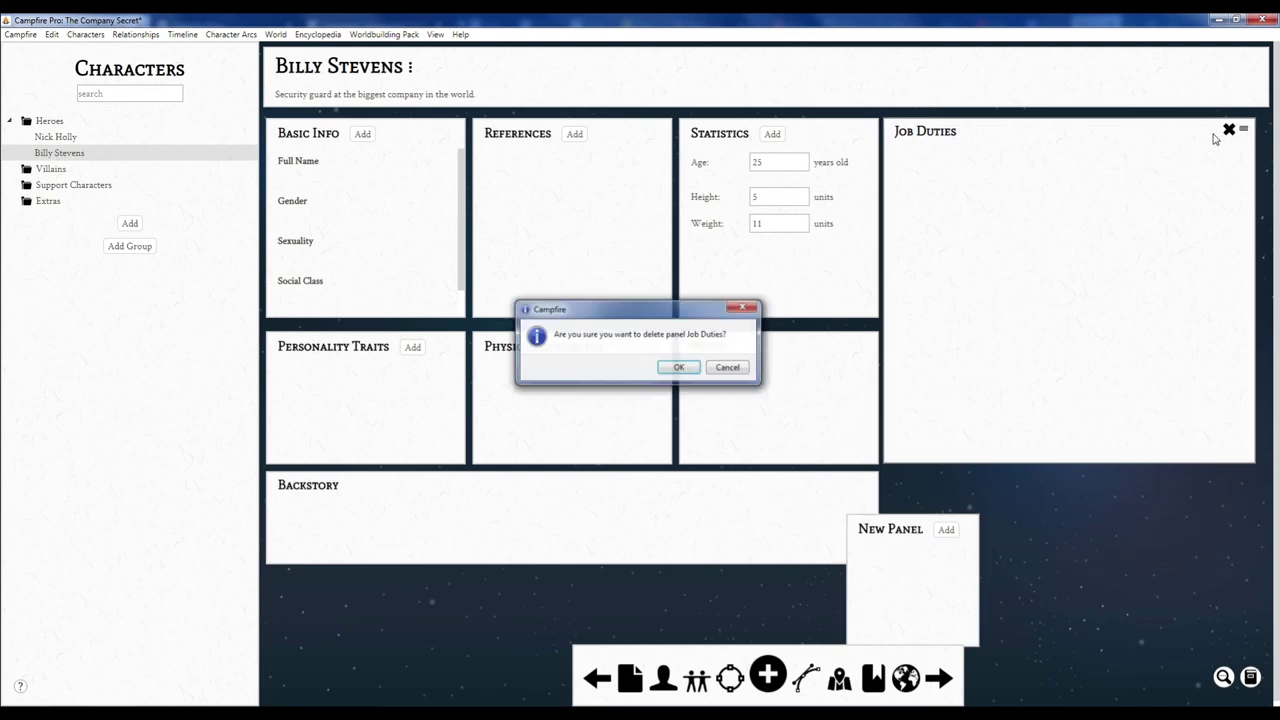
left_click(685, 369)
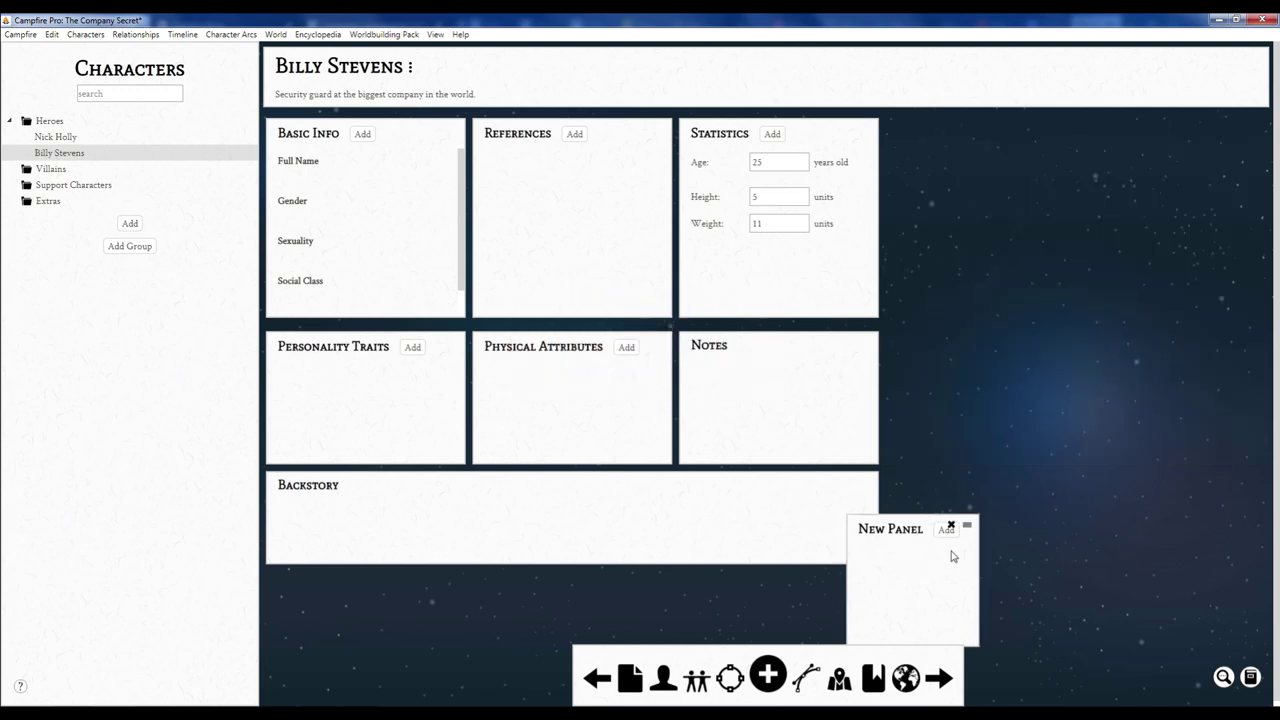
Move the new list panel beside Statistics and enlarge it down to the lower edge of the Notes panel.
left_click_drag(966, 527, 1001, 131)
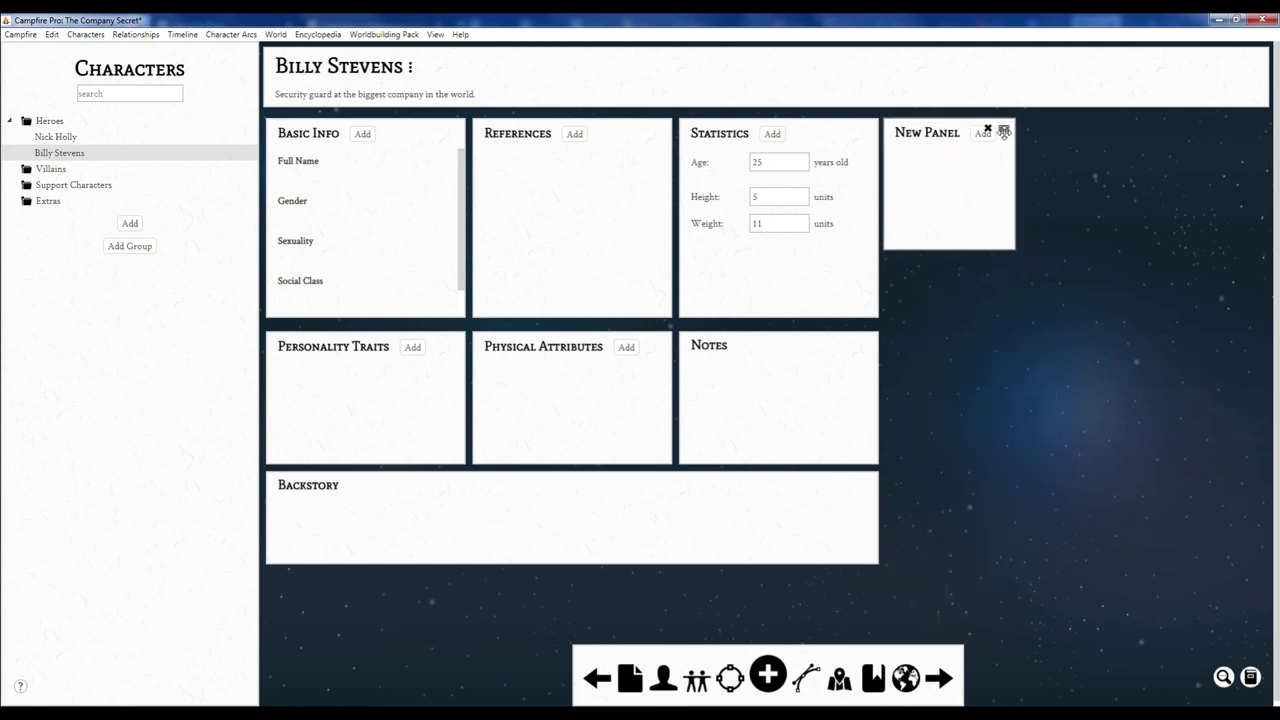
left_click_drag(1013, 243, 1250, 466)
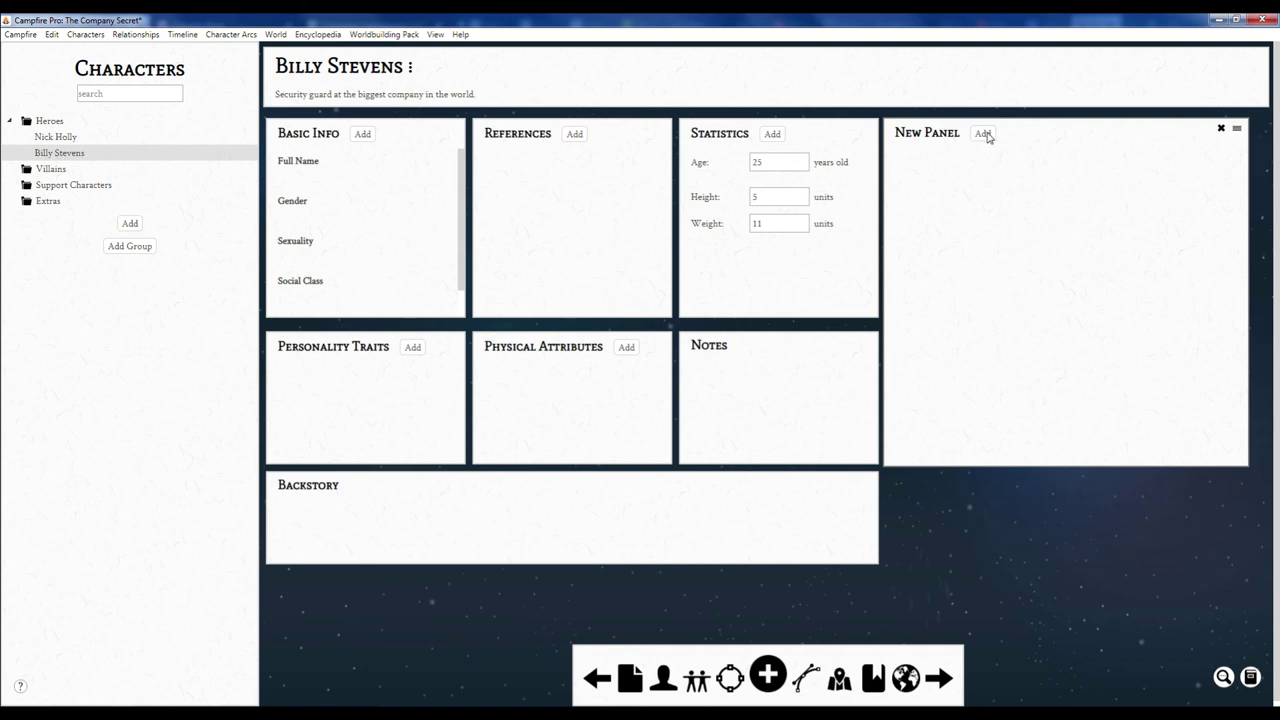
Title the new list panel beside Statistics "Job Duties".
left_click(894, 134)
key("shift+Right")
key("shift+Right")
key("shift+Right")
key("shift+Right")
key("shift+Right")
key("shift+Right")
key("shift+Right")
key("shift+Right")
key("shift+Right")
type("Job Duties")
Add a list item named "Main Duty" to Job Duties with the description "Check in employees and visitors.".
left_click(979, 133)
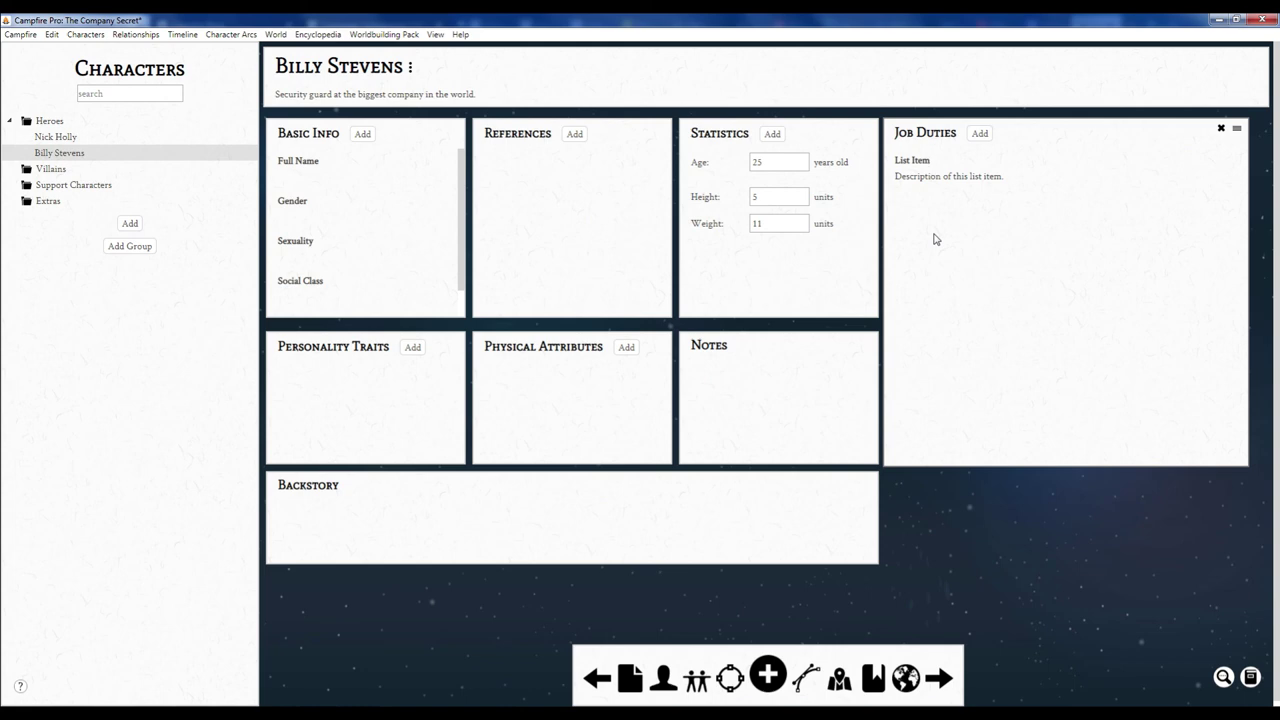
left_click(905, 163)
left_click_drag(896, 160, 928, 160)
type("Main Duty")
left_click_drag(897, 176, 1006, 175)
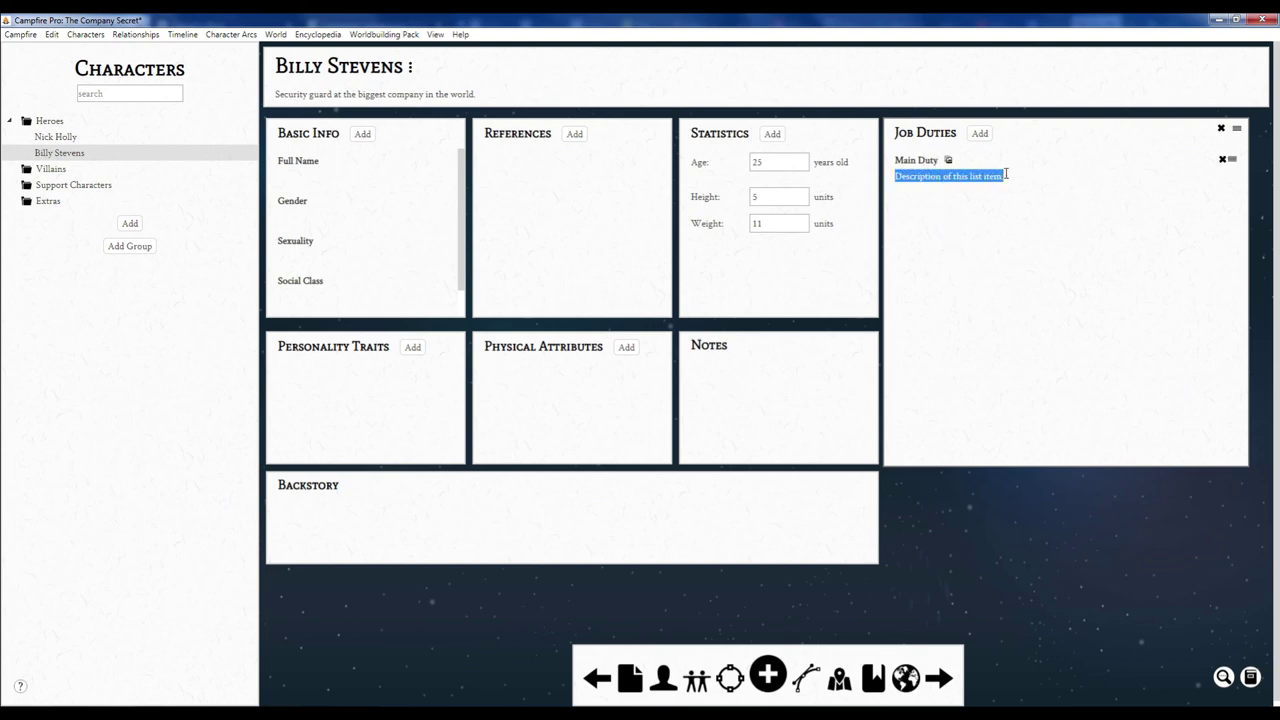
type("Check")
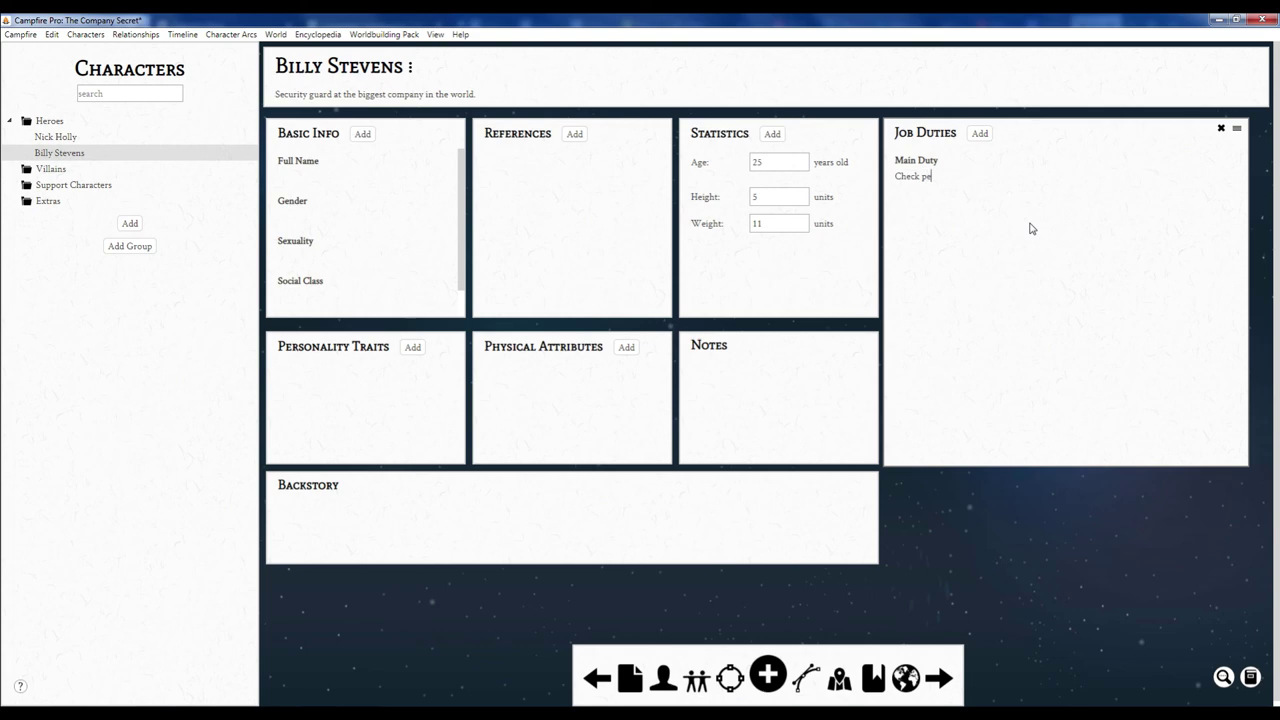
type(" in employees and visitors.")
Add a second Job Duties item named "Other Main Duty" with the description "Keep bad people out.".
left_click(980, 133)
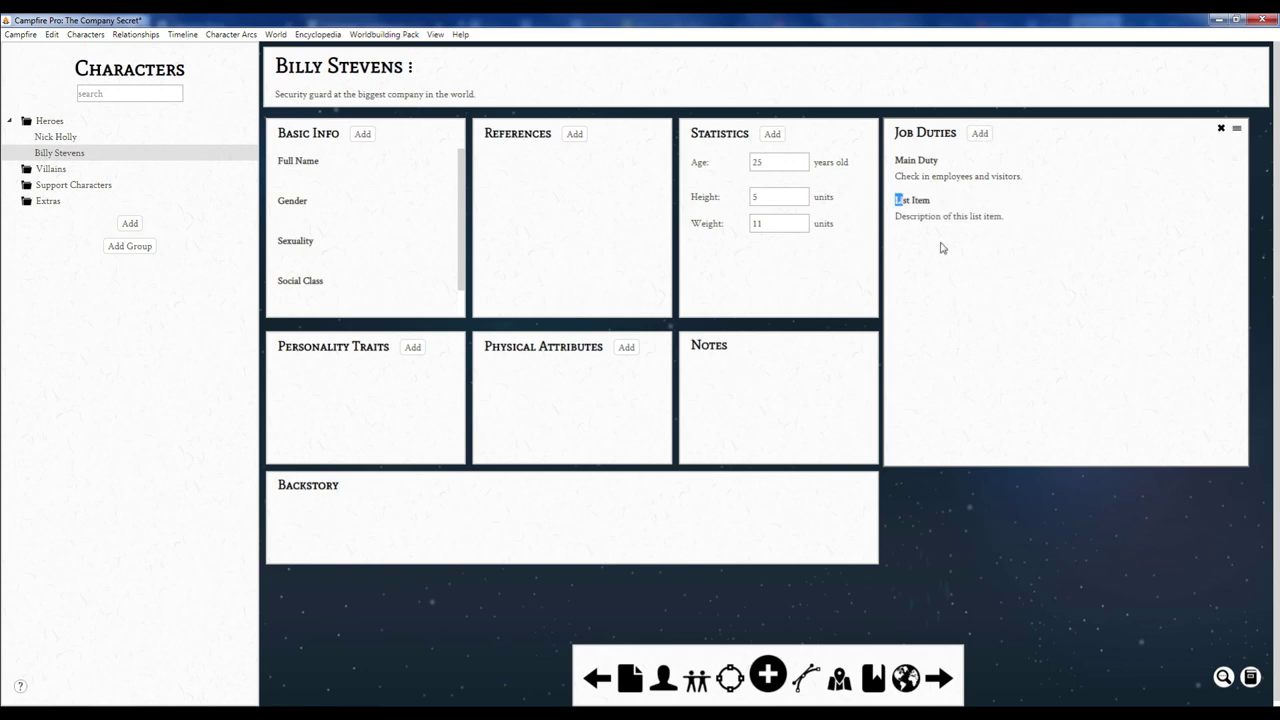
key("shift+Right")
key("shift+Right")
key("shift+Right")
key("shift+Right")
key("shift+Right")
type("Other Main")
left_click(894, 218)
key("shift+Right")
key("shift+Right")
key("shift+Right")
key("shift+Right")
key("shift+Right")
key("shift+Right")
key("shift+Right")
key("shift+Right")
key("shift+Right")
key("shift+Right")
key("shift+Right")
key("shift+Right")
key("shift+Right")
key("shift+Right")
key("shift+Right")
key("shift+Right")
key("shift+Right")
key("shift+Right")
key("shift+Right")
key("shift+Right")
key("shift+Right")
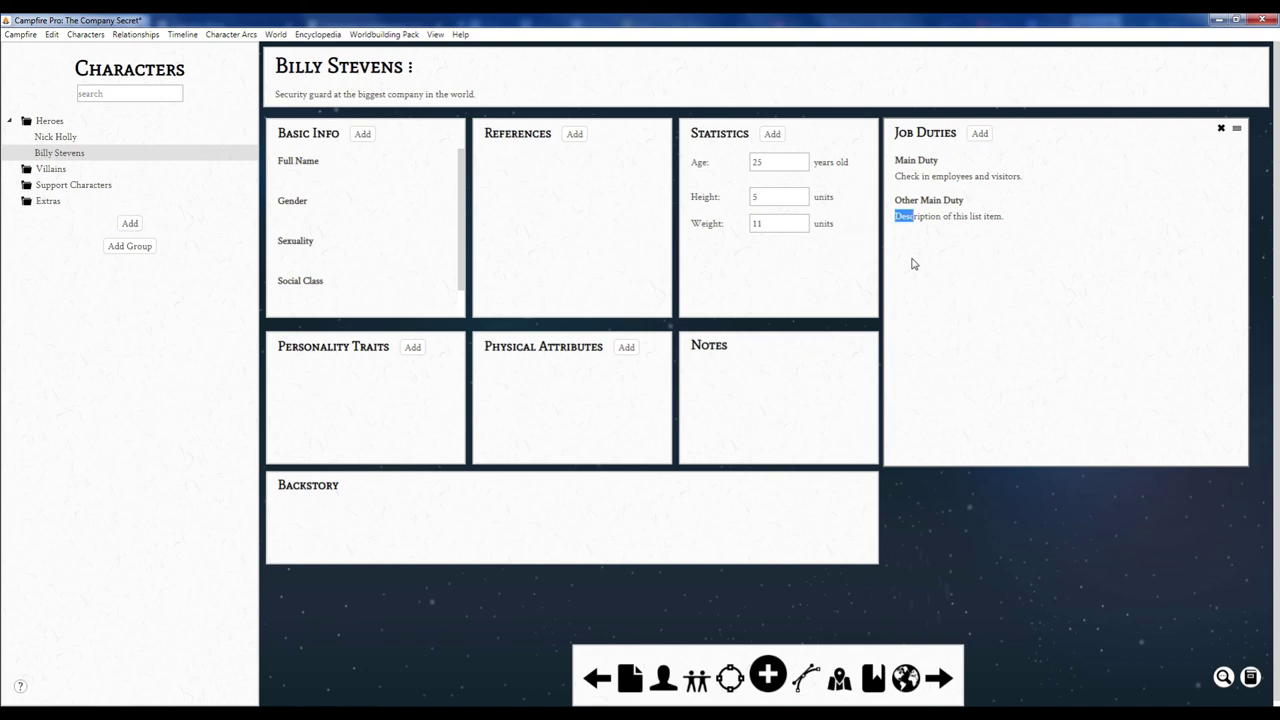
type("Keep bad people out.")
scroll(389, 253, "down", 1)
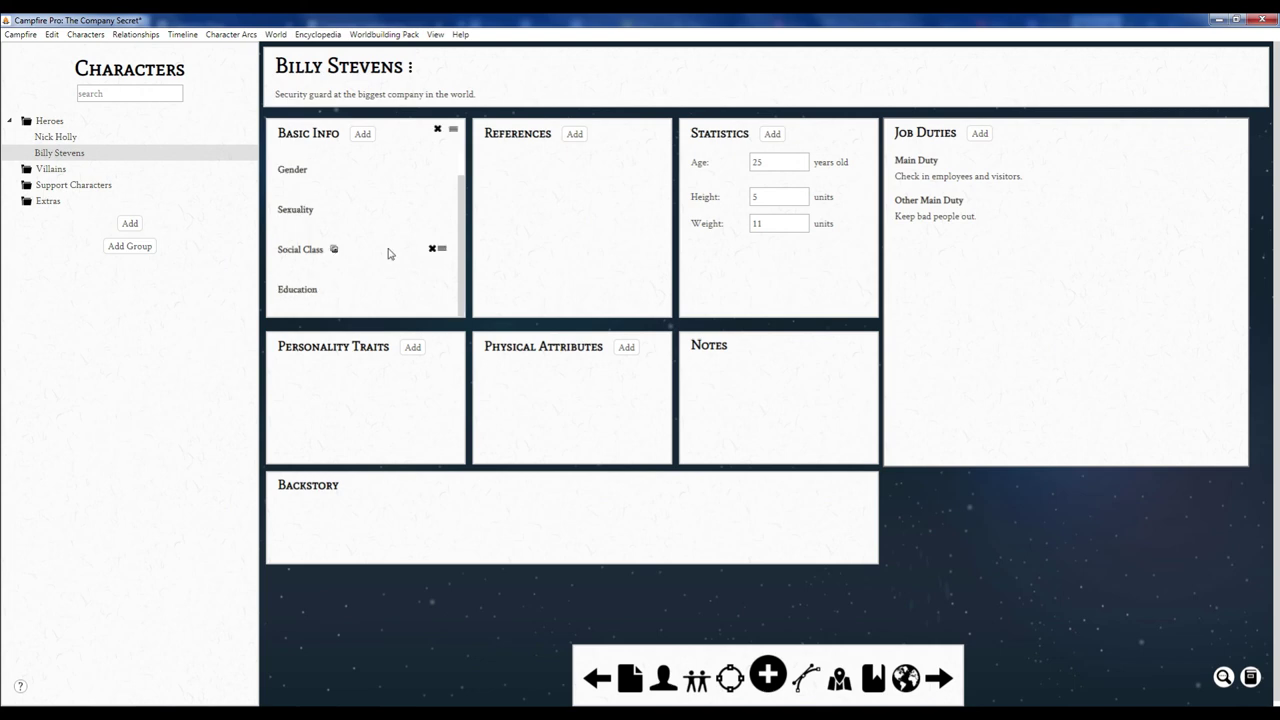
Add a links panel and move it directly below the Job Duties panel.
right_click(1038, 509)
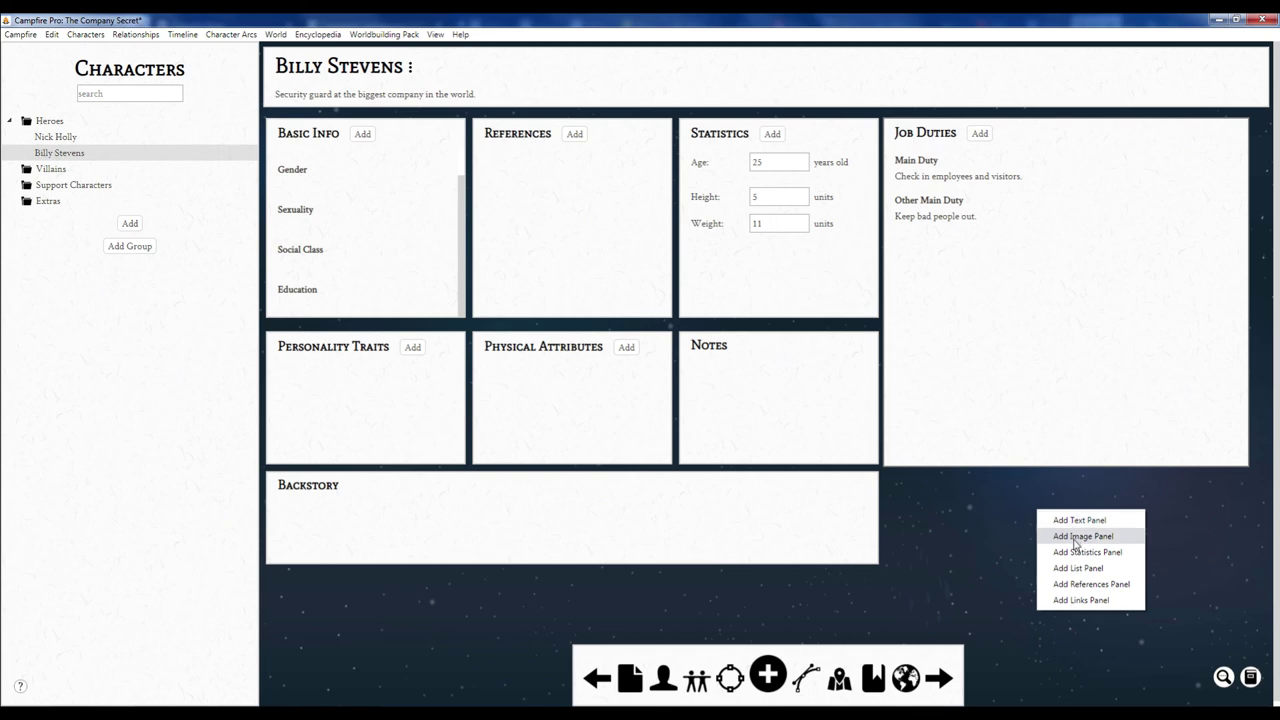
left_click(1088, 600)
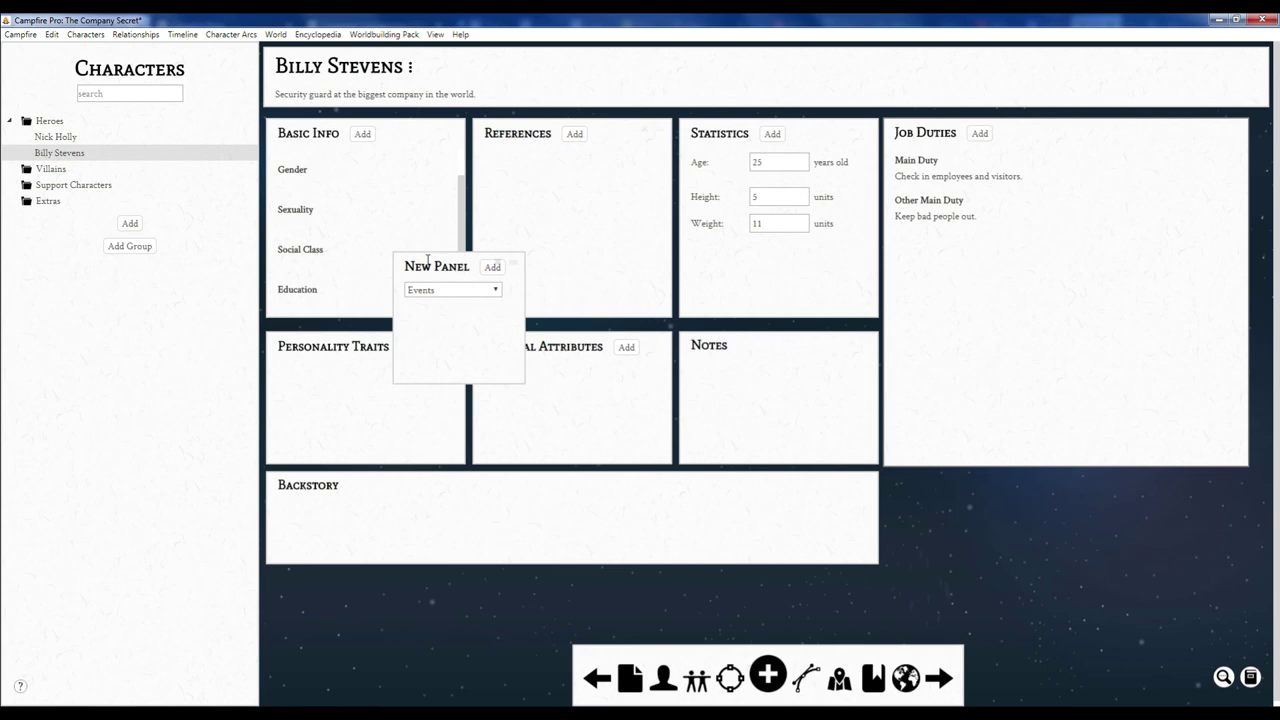
left_click_drag(436, 264, 473, 275)
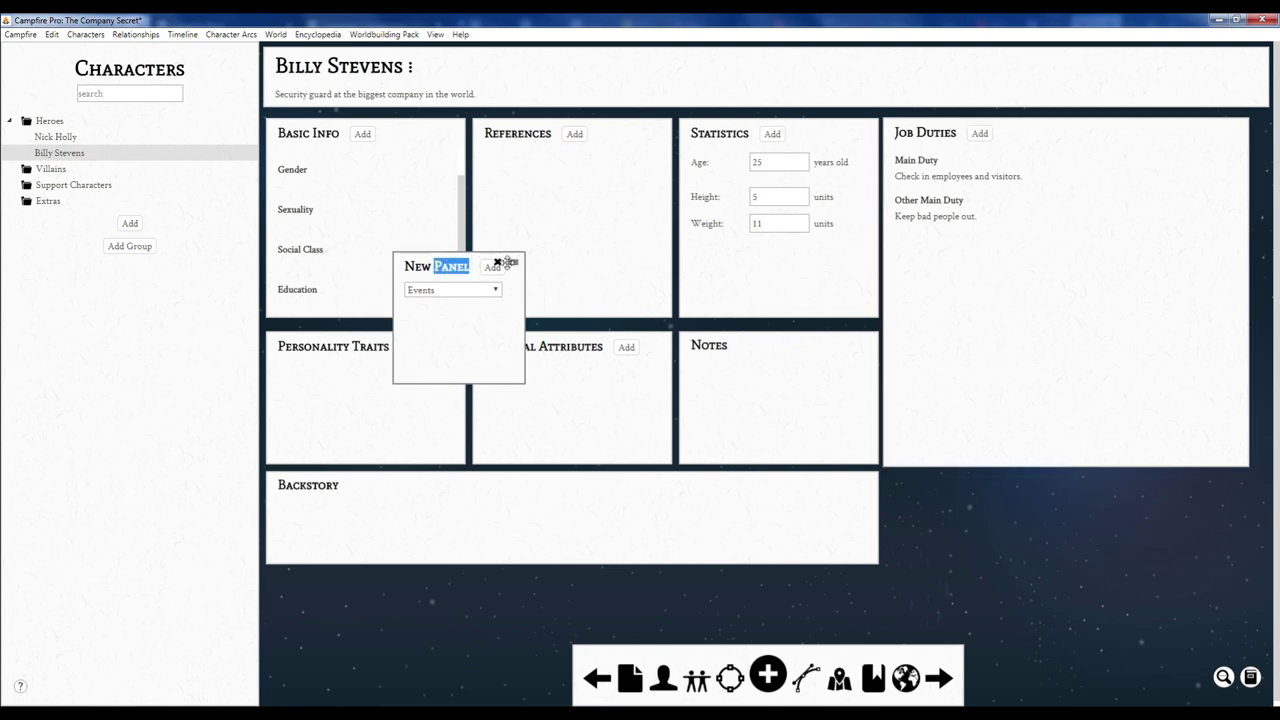
left_click_drag(511, 262, 1006, 485)
Title the new links panel below Job Duties "Connections".
left_click(992, 558)
key("shift+Left")
key("shift+Left")
key("shift+Left")
key("shift+Left")
key("shift+Left")
key("shift+Left")
key("shift+Left")
key("shift+Left")
key("shift+Left")
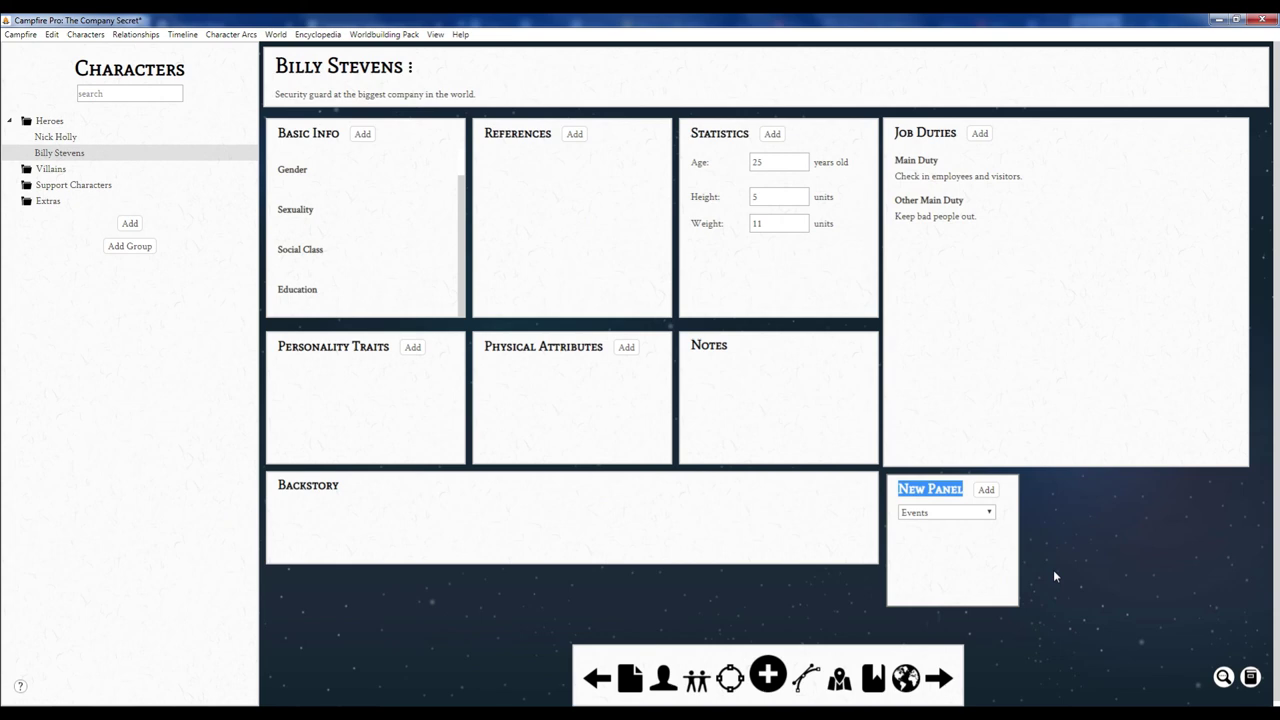
type("Connections")
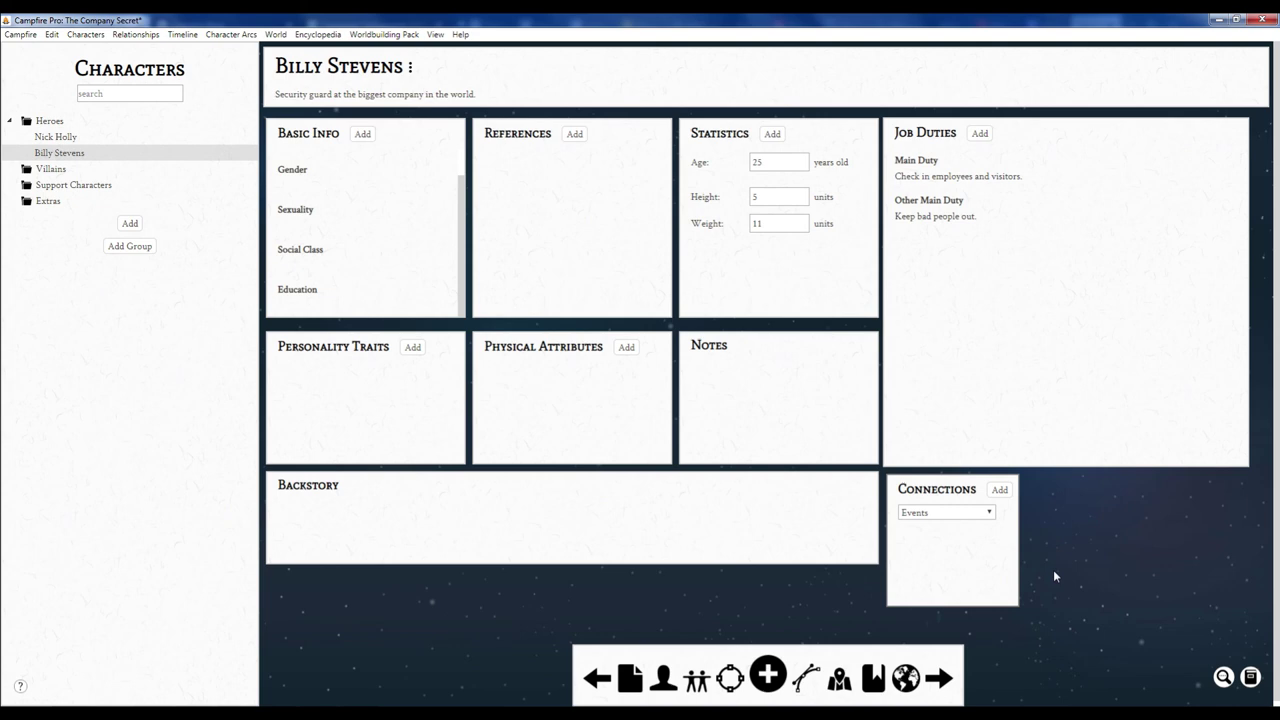
Set the link type of the Connections panel to Characters.
left_click(990, 515)
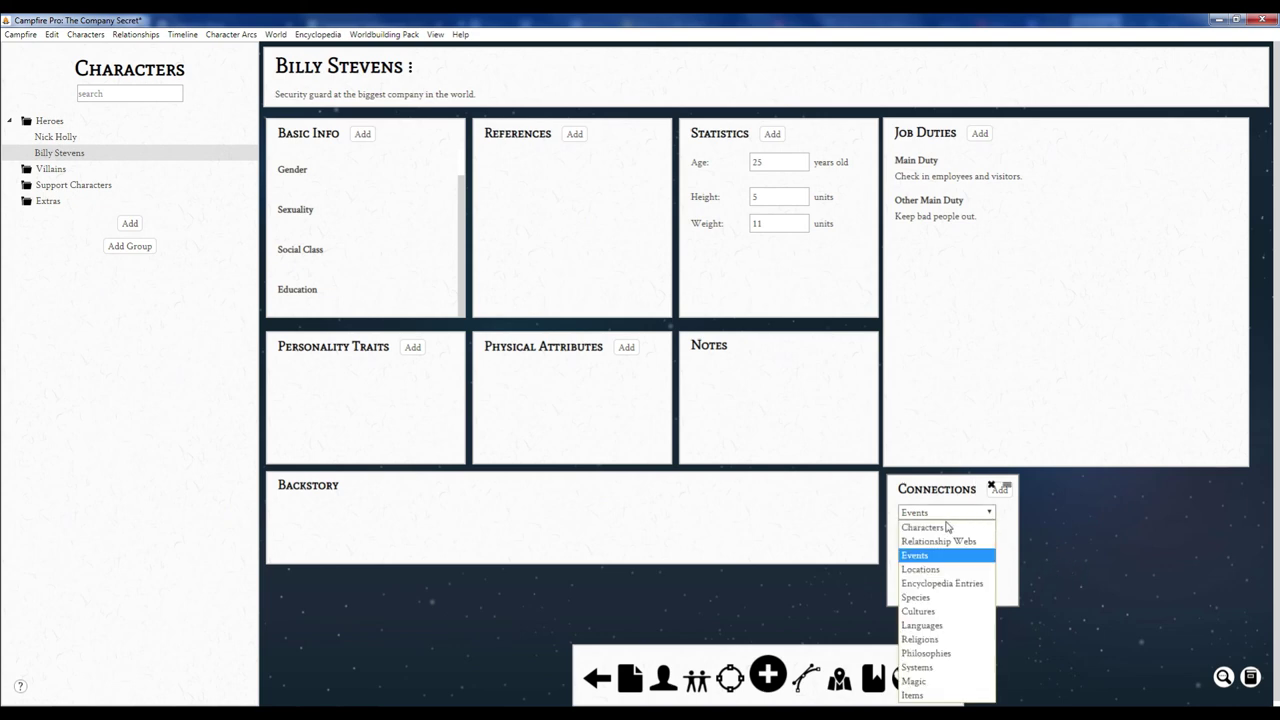
left_click(944, 527)
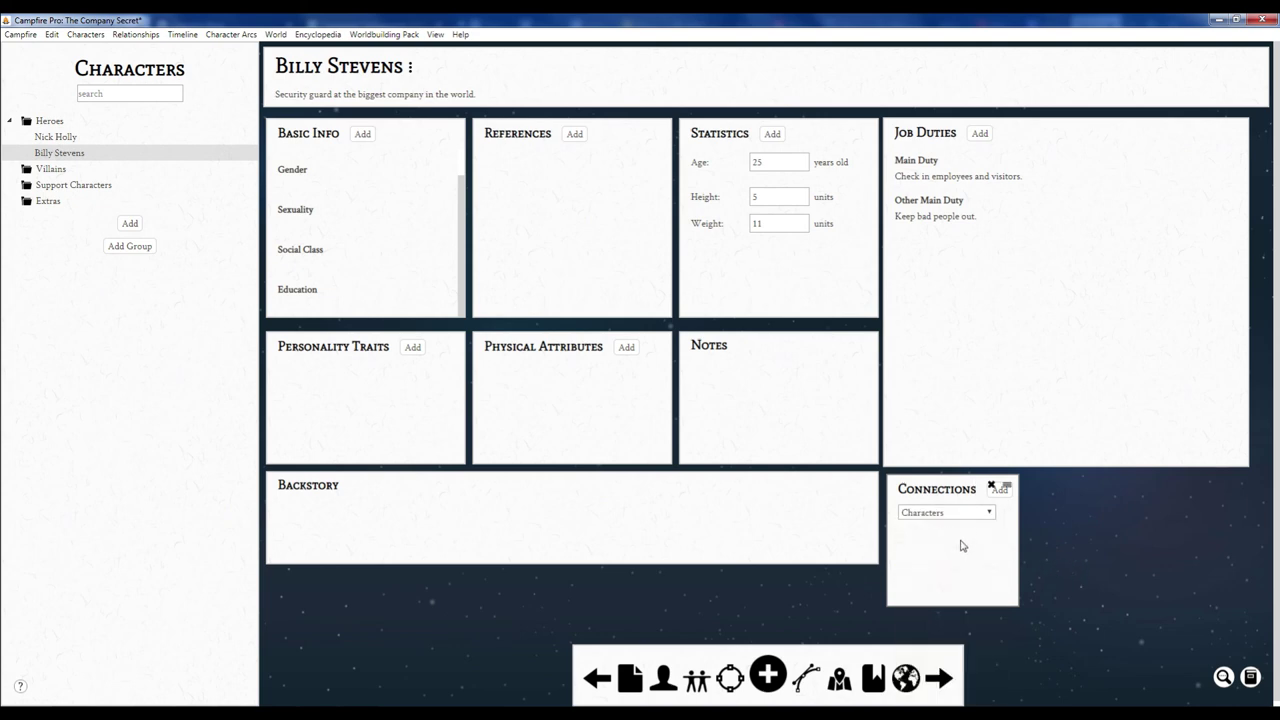
left_click(990, 514)
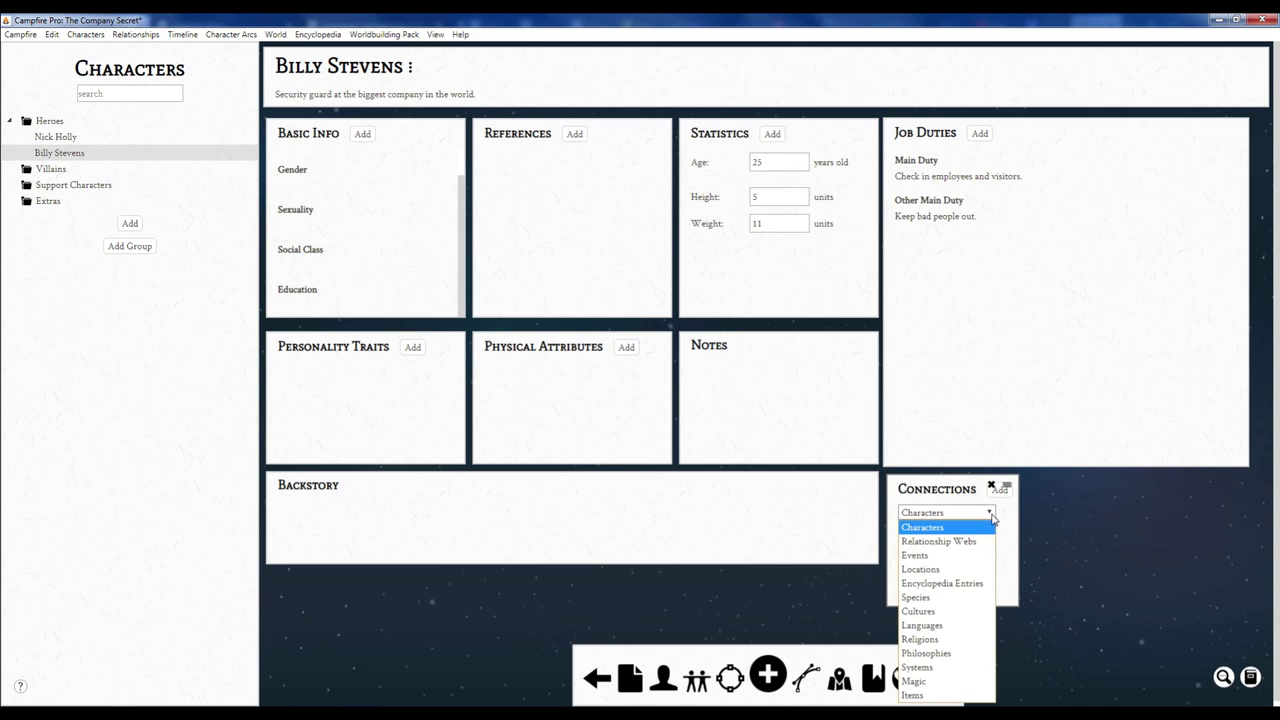
left_click(993, 518)
right_click(913, 562)
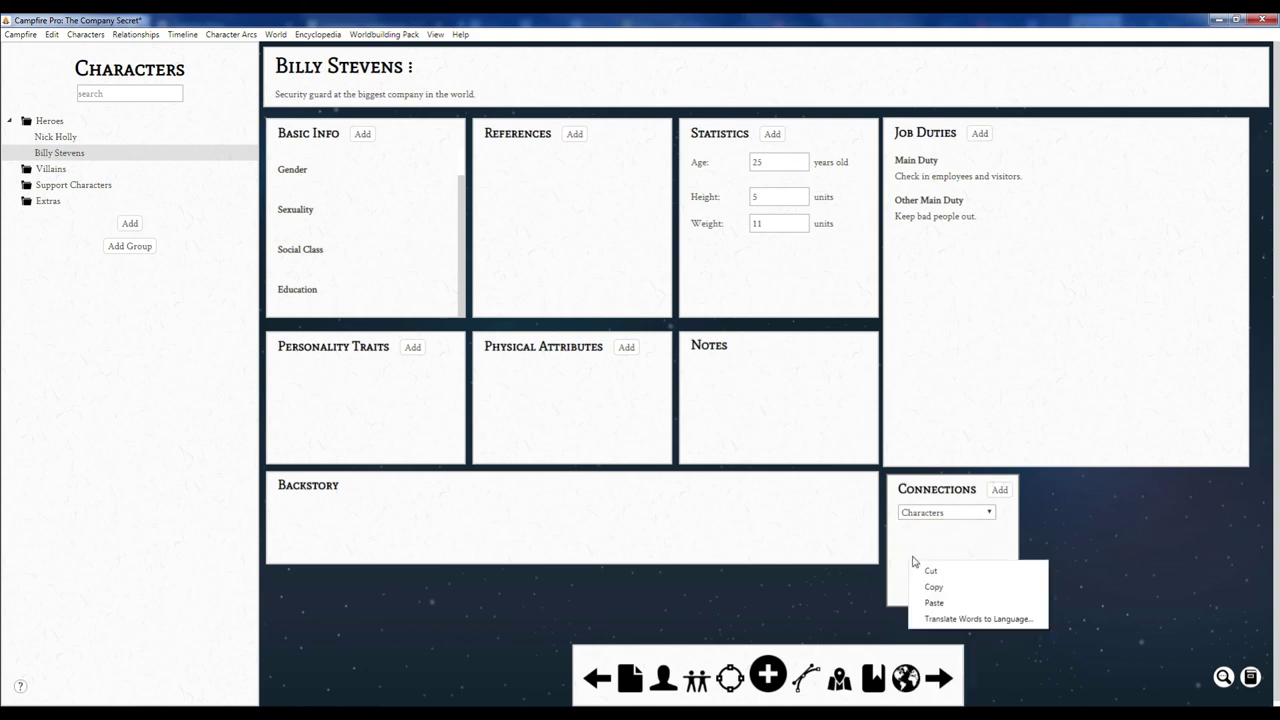
left_click(916, 552)
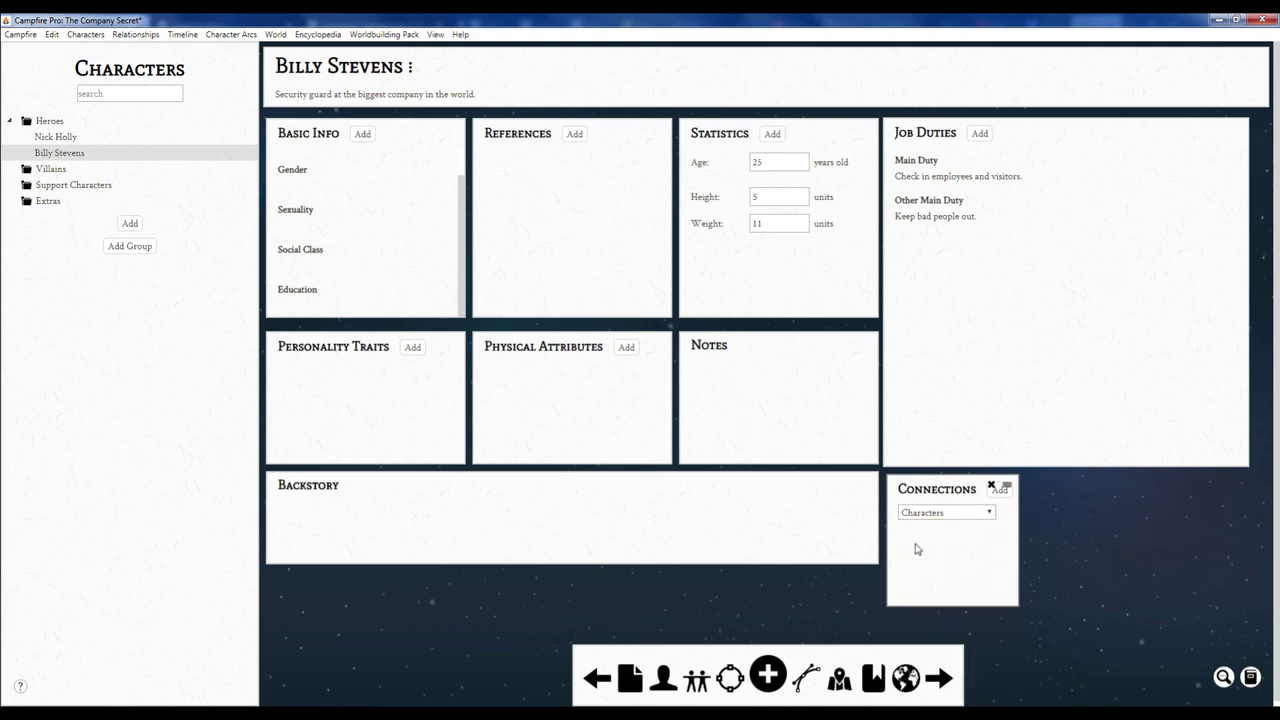
Add a links panel to the first hero's profile and place it beside the Statistics panel.
left_click(43, 138)
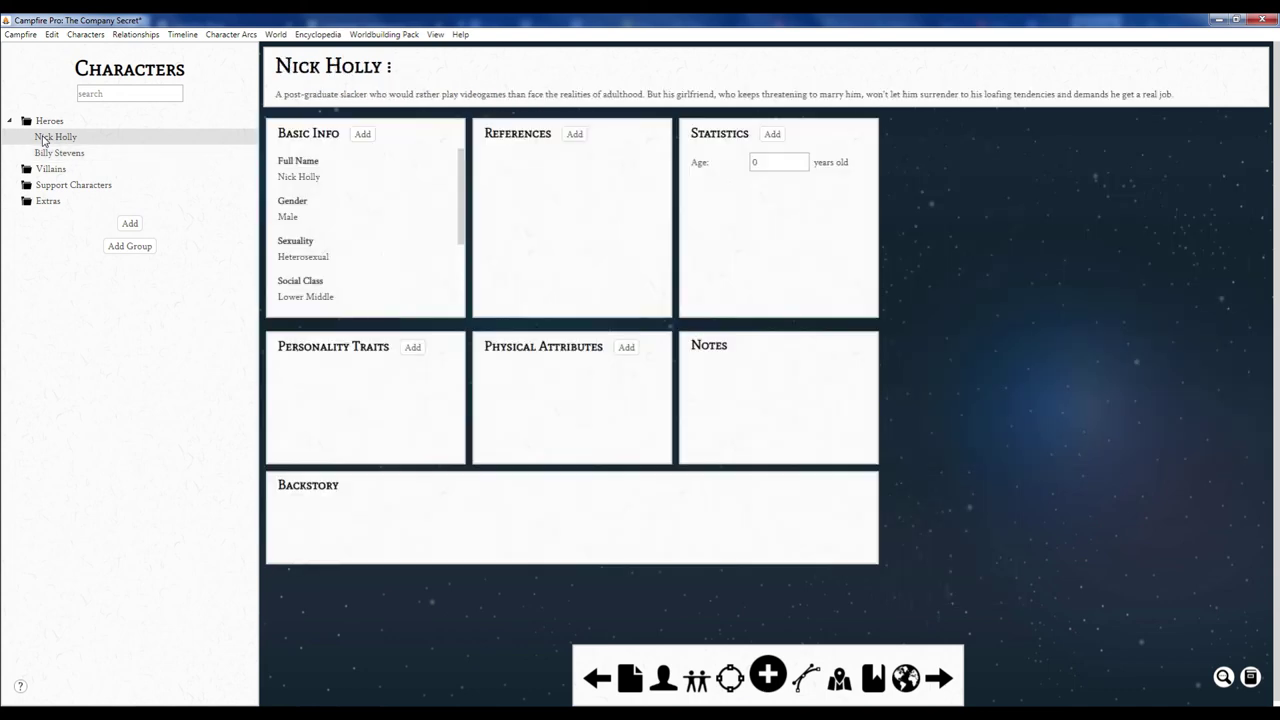
right_click(1016, 273)
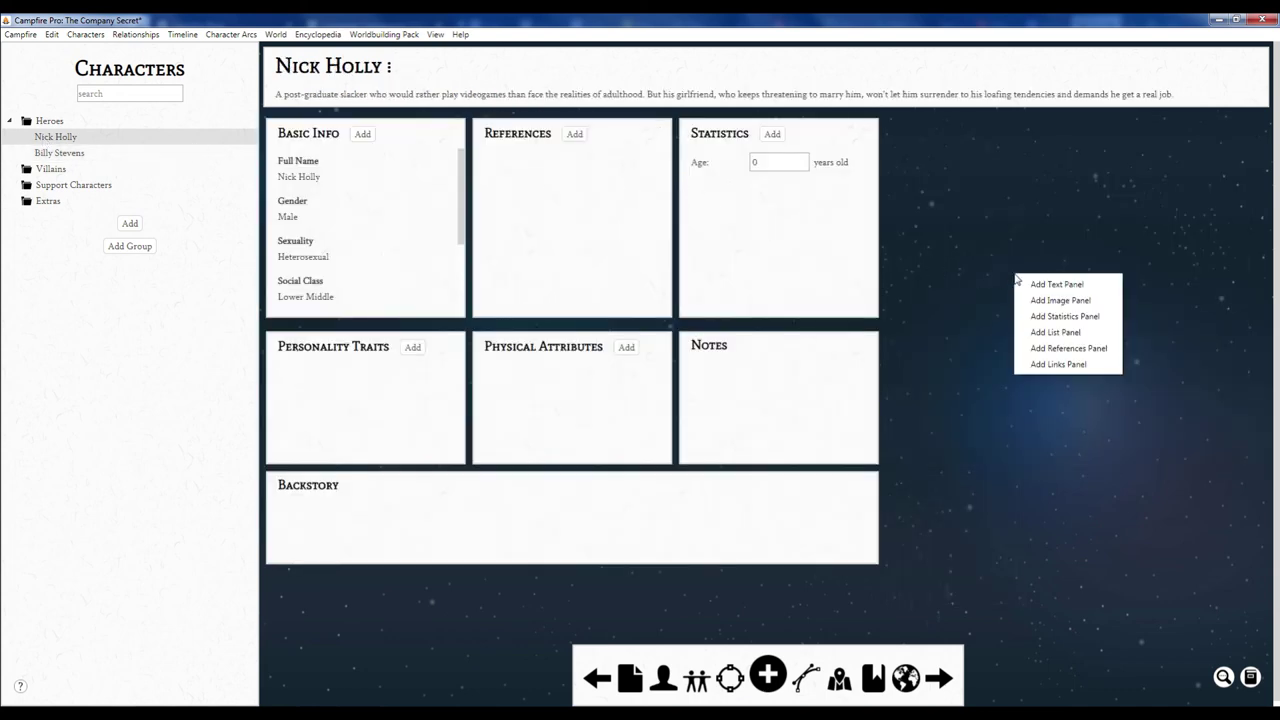
left_click(1057, 365)
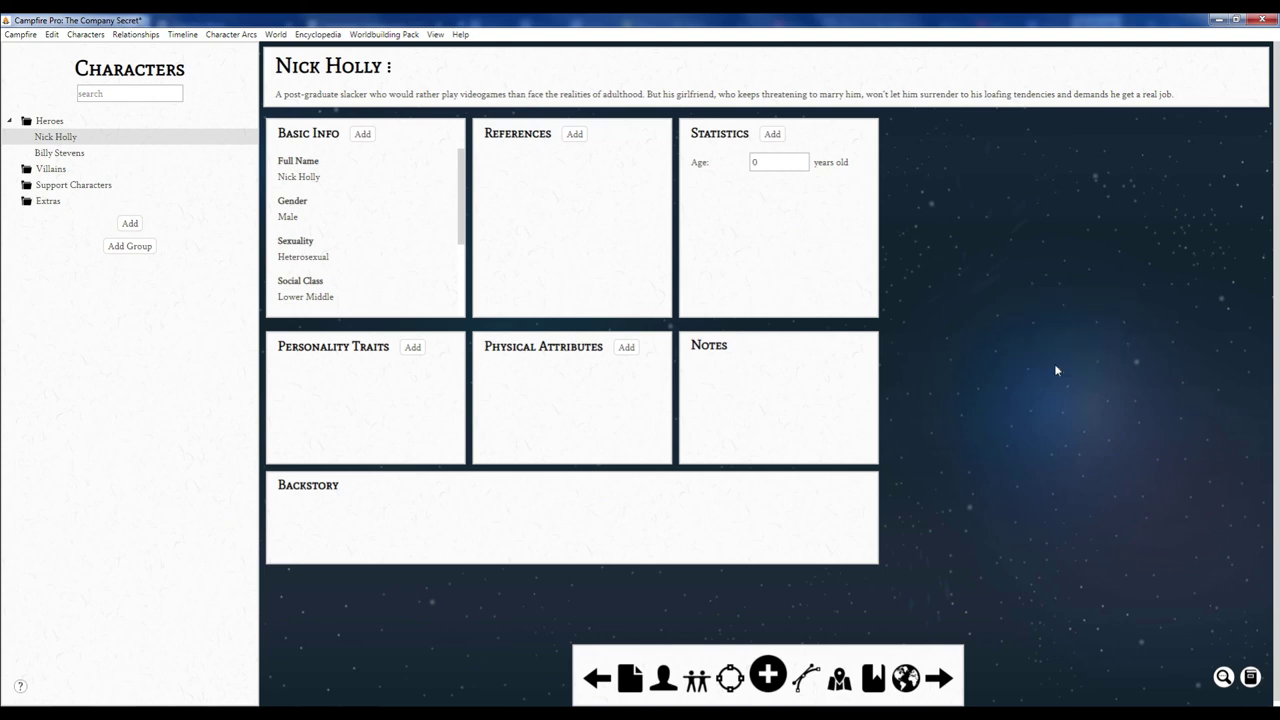
left_click_drag(512, 262, 1005, 128)
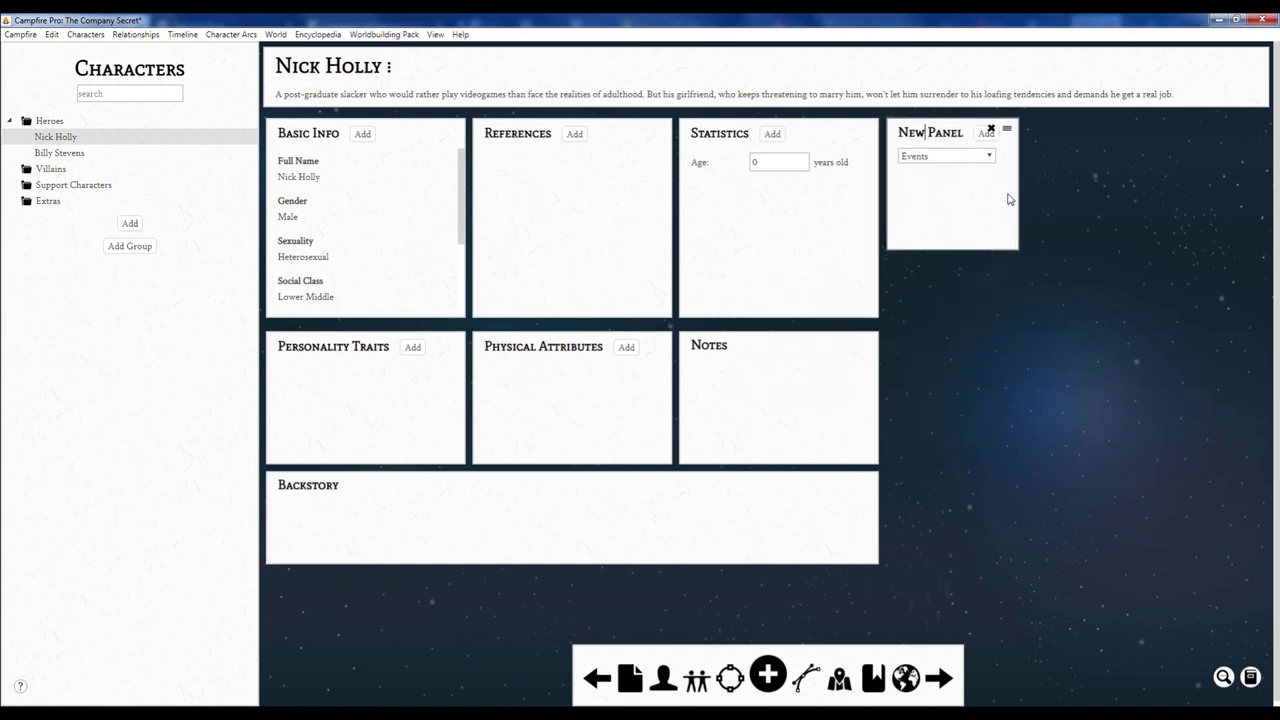
Title the first hero's links panel "Connections".
key("shift+Right")
key("shift+Right")
key("shift+Right")
key("shift+Right")
key("shift+Right")
key("shift+Right")
key("shift+Right")
key("shift+Right")
key("shift+Right")
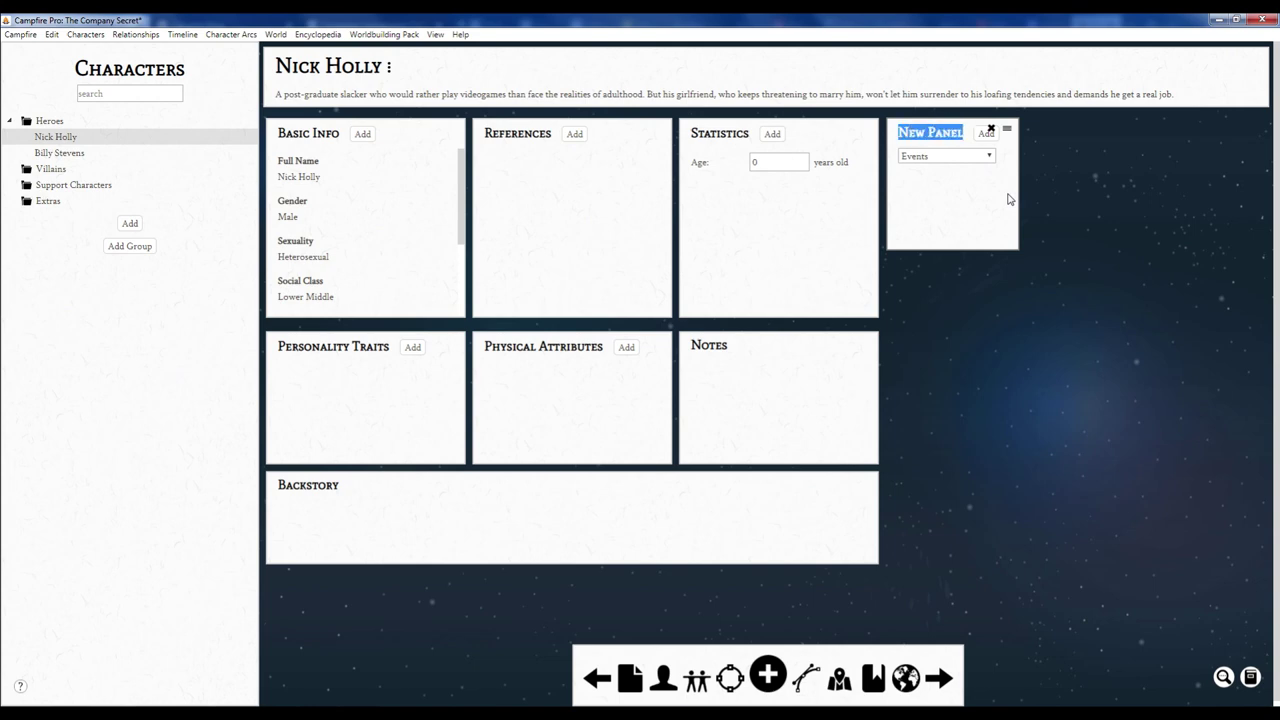
type("Connections")
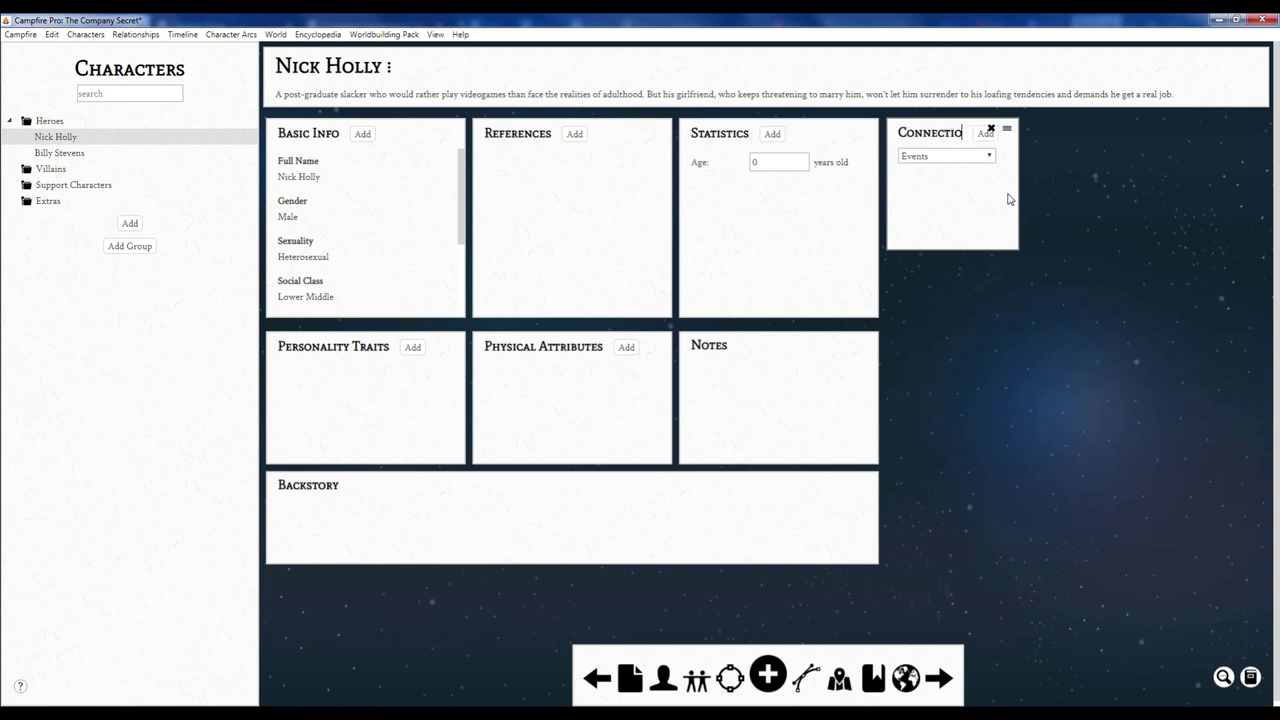
Set the first hero's Connections panel to link to Characters.
left_click(988, 156)
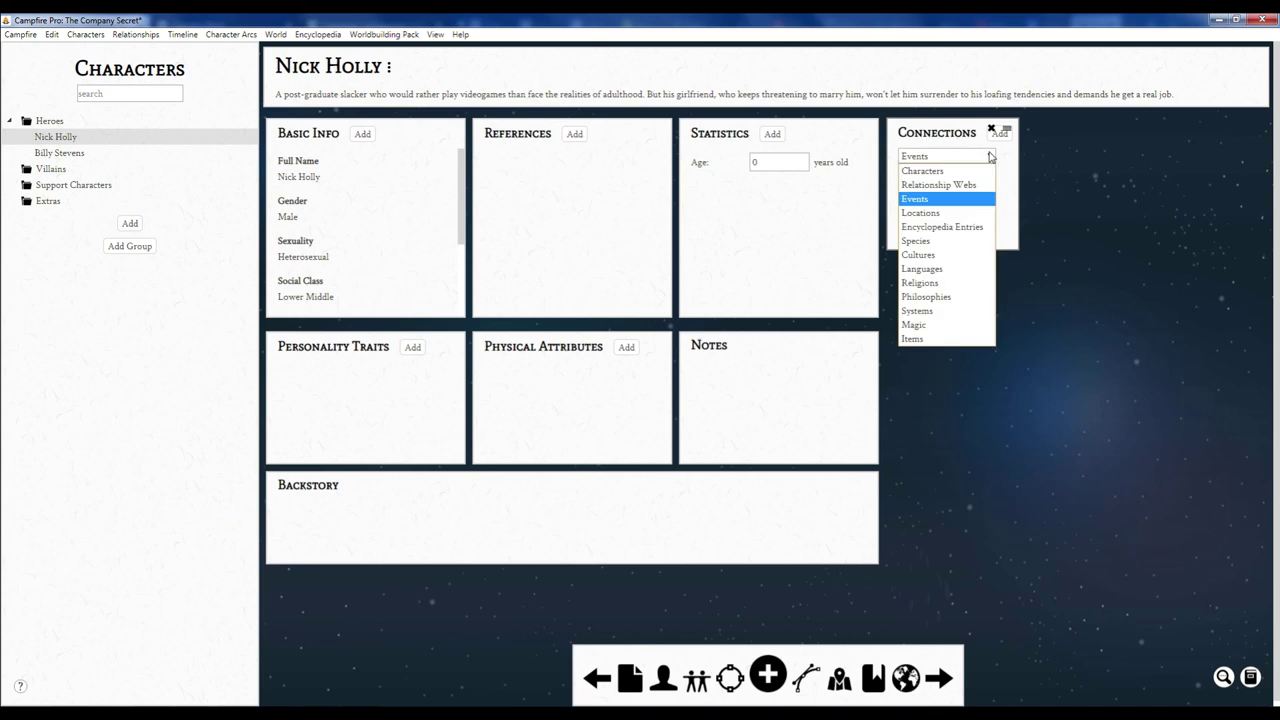
left_click(940, 178)
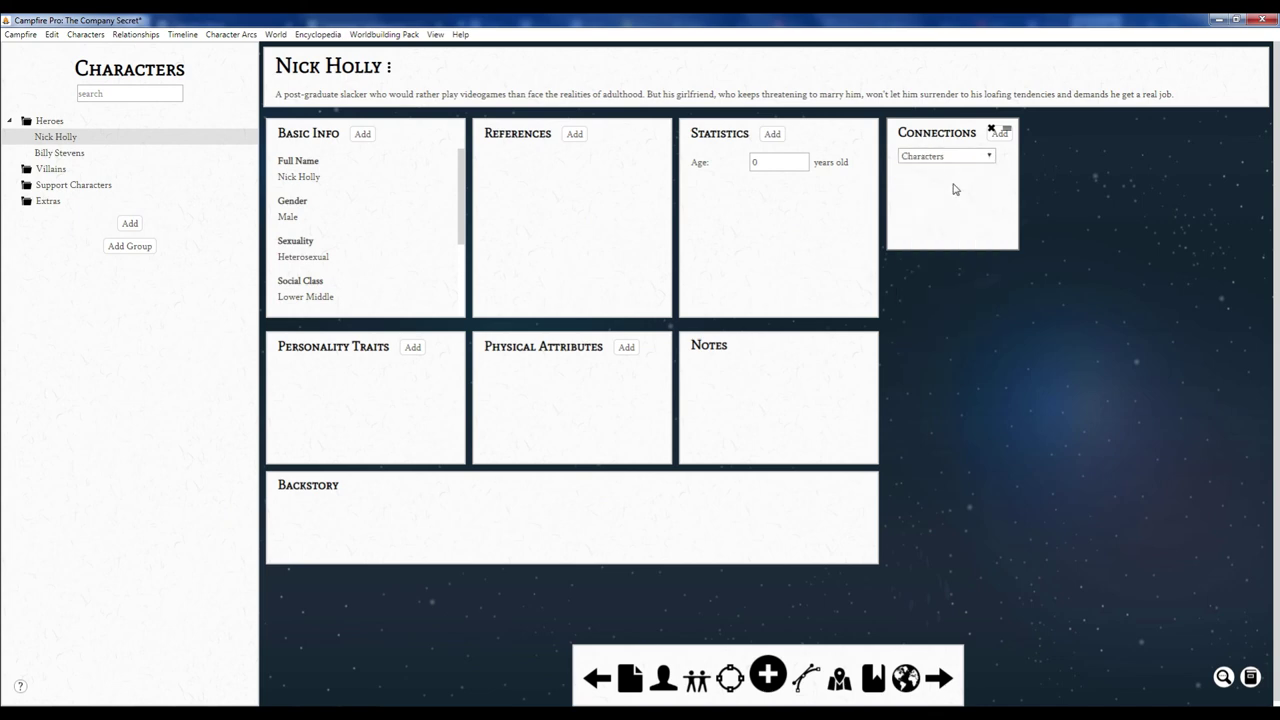
right_click(927, 205)
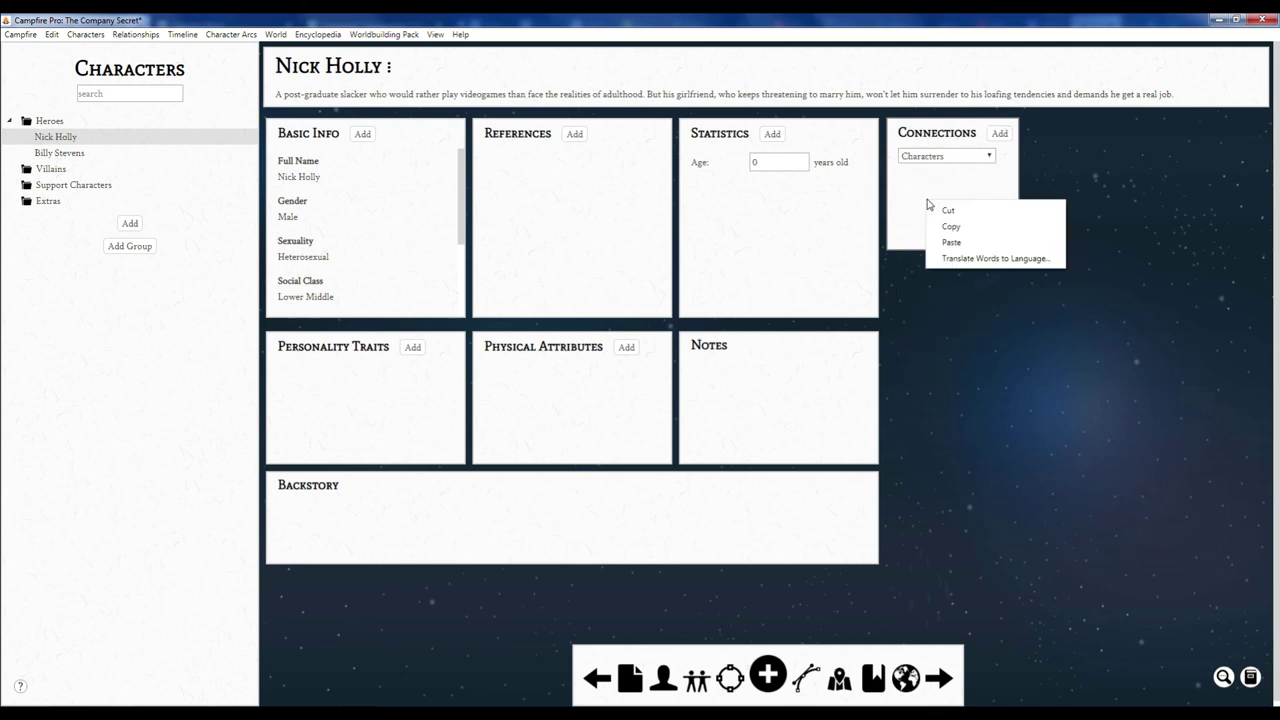
left_click(1005, 160)
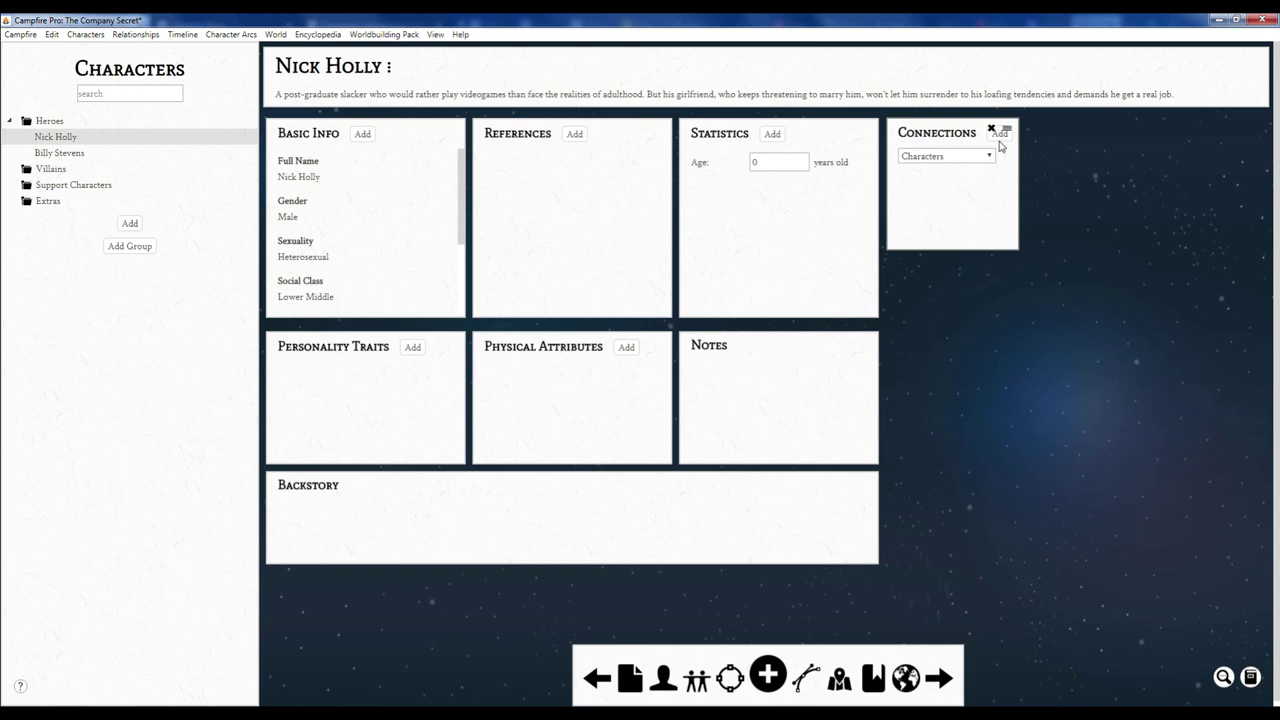
Link the second hero as a character in the first hero's Connections panel.
left_click(1001, 137)
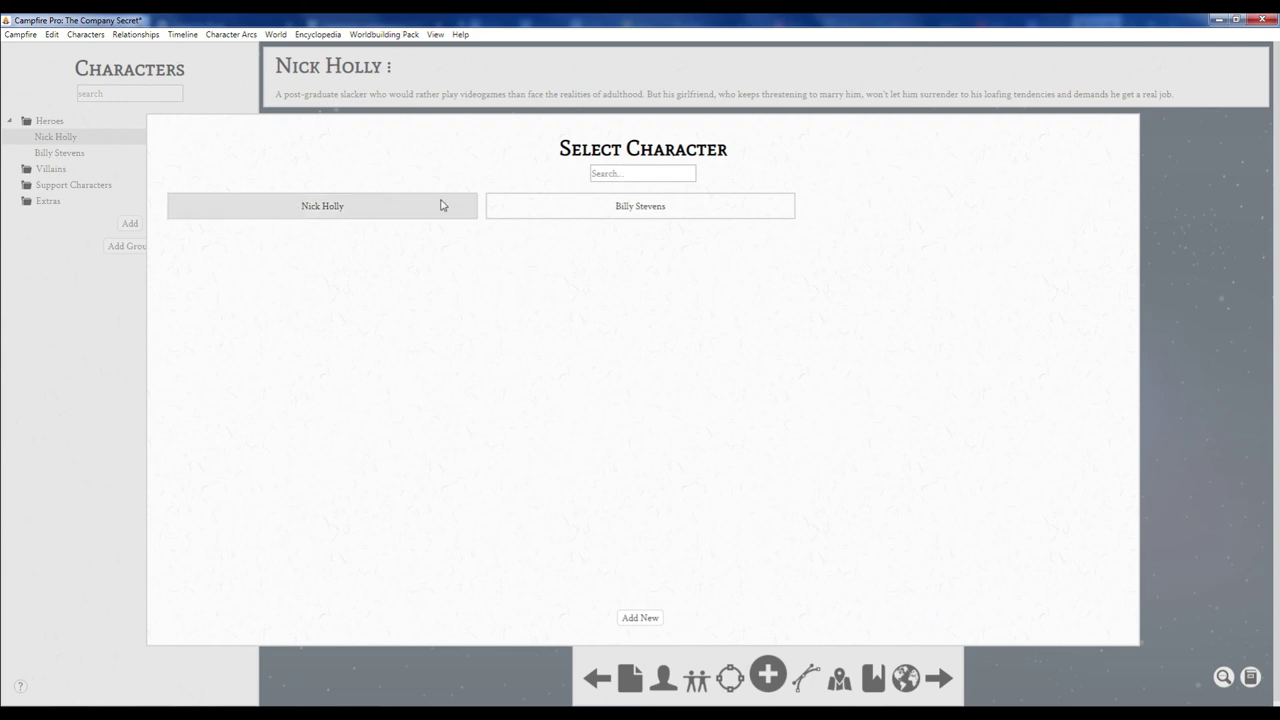
left_click(657, 209)
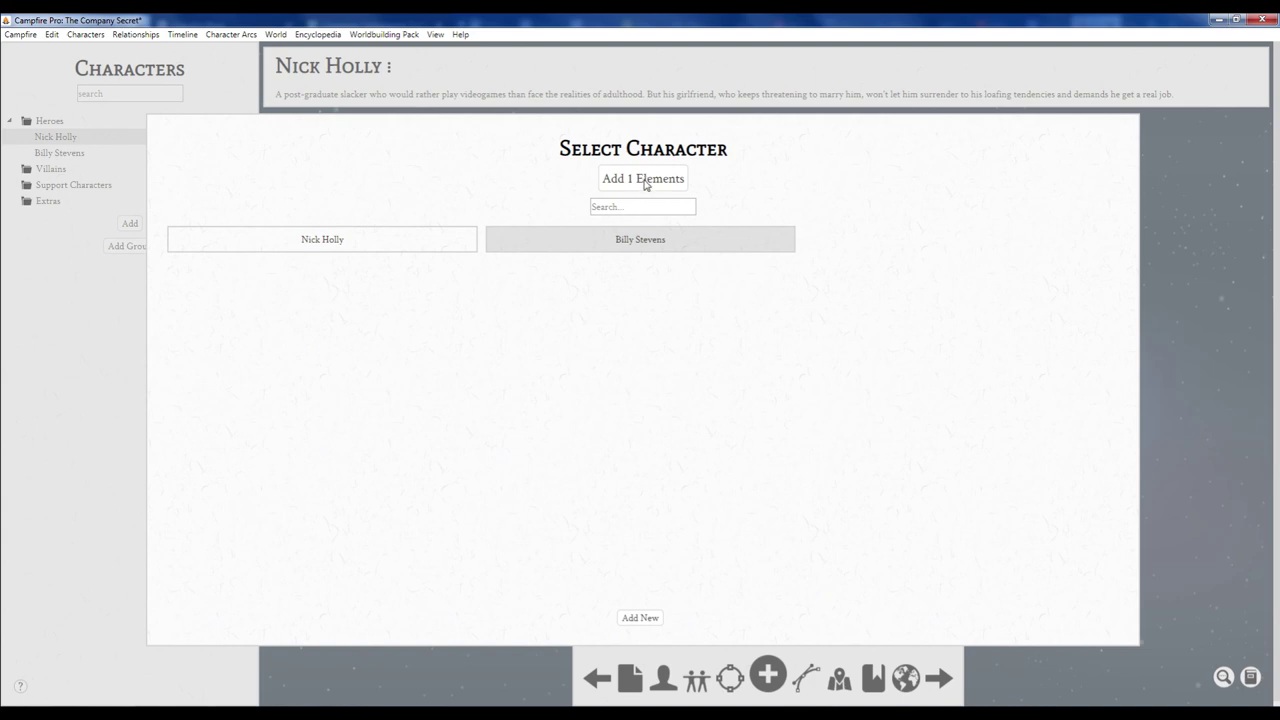
left_click(645, 182)
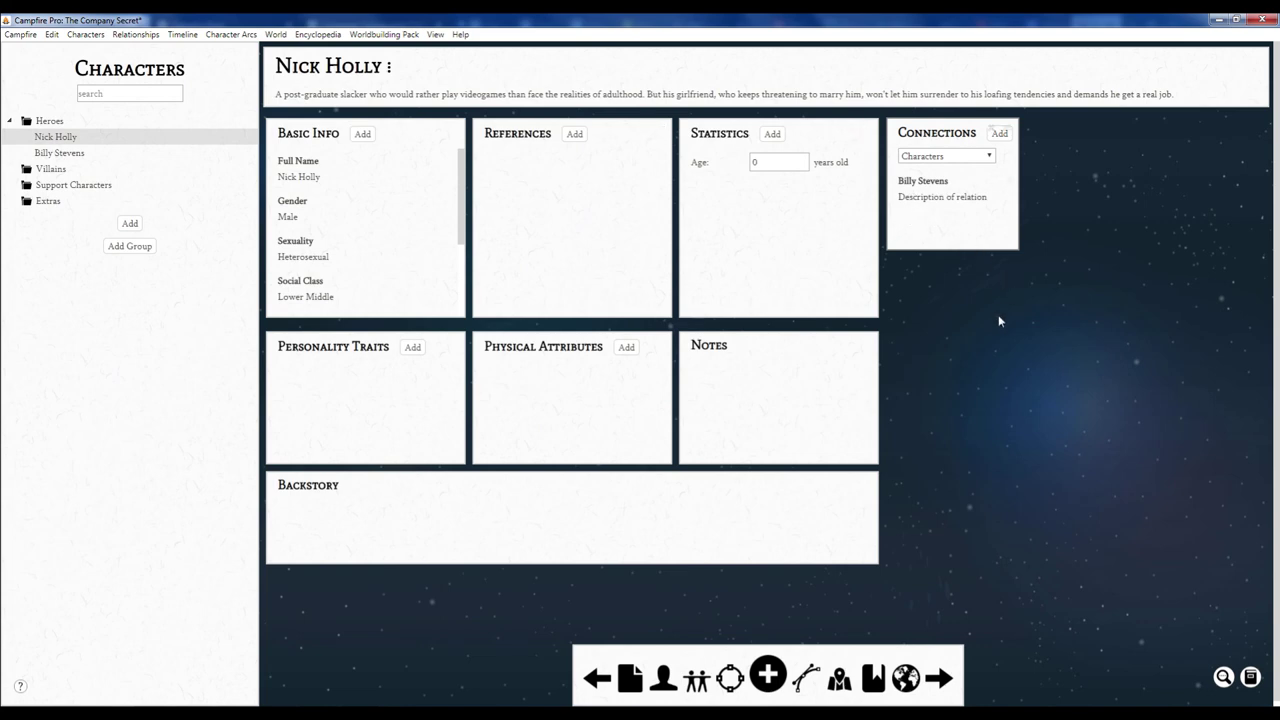
Describe the relation to the linked second hero as "Frenemy" and open the second hero's profile.
key("shift+Right")
key("shift+Right")
key("shift+Right")
key("shift+Right")
key("shift+Right")
key("shift+Right")
key("shift+Right")
key("shift+Right")
key("shift+Right")
key("shift+Right")
key("shift+Right")
key("shift+Right")
key("shift+Right")
key("shift+Right")
key("shift+Right")
key("shift+Right")
key("shift+Right")
key("shift+Right")
key("shift+Right")
key("shift+Right")
key("shift+Right")
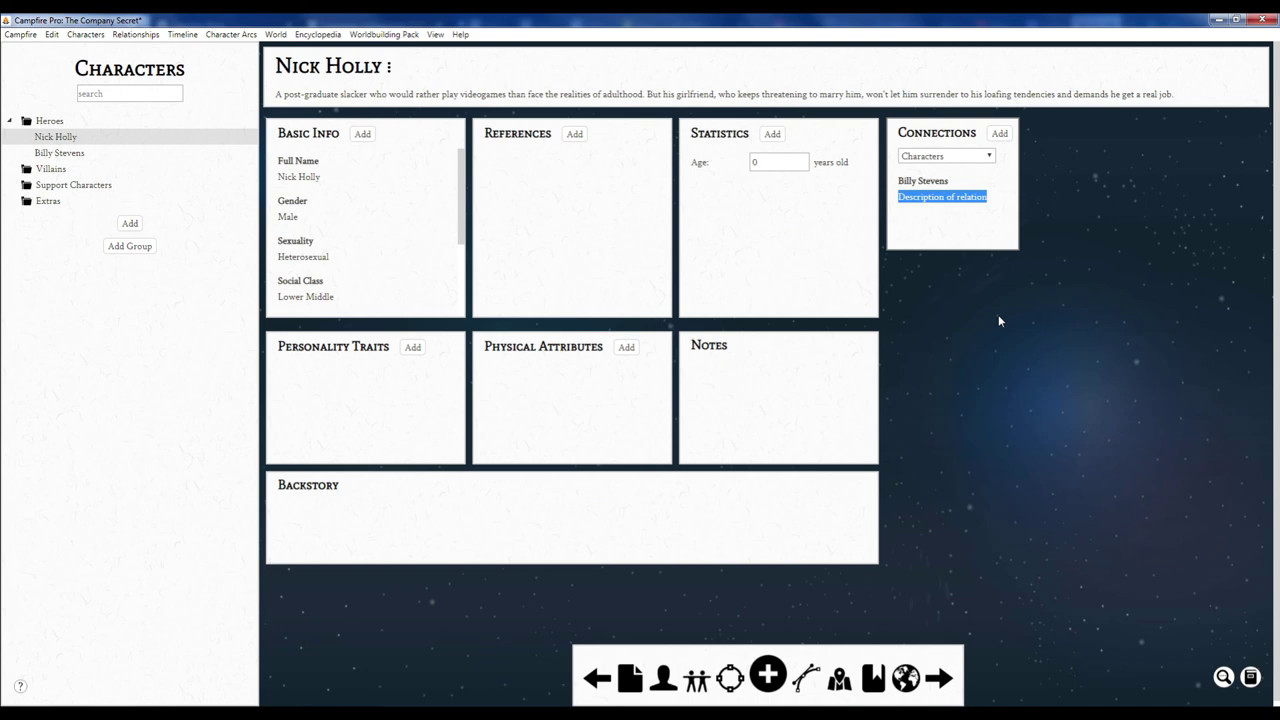
type("Frenem")
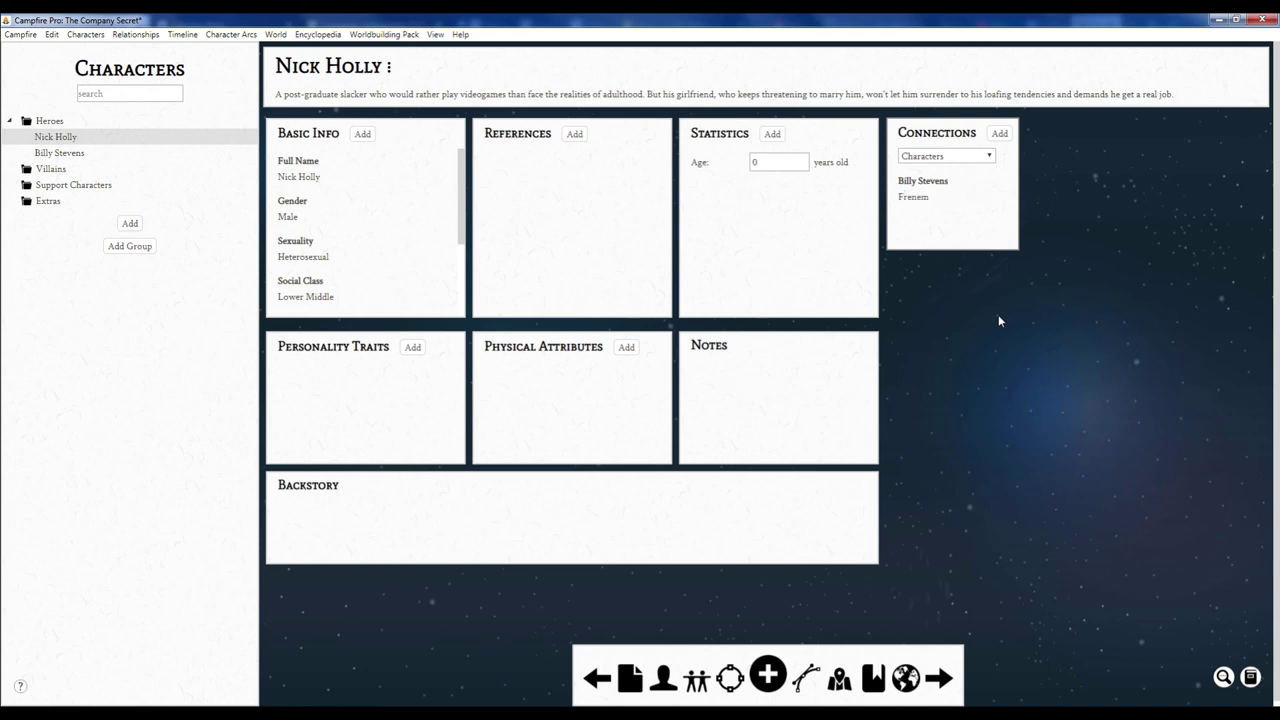
type("y")
left_click(60, 155)
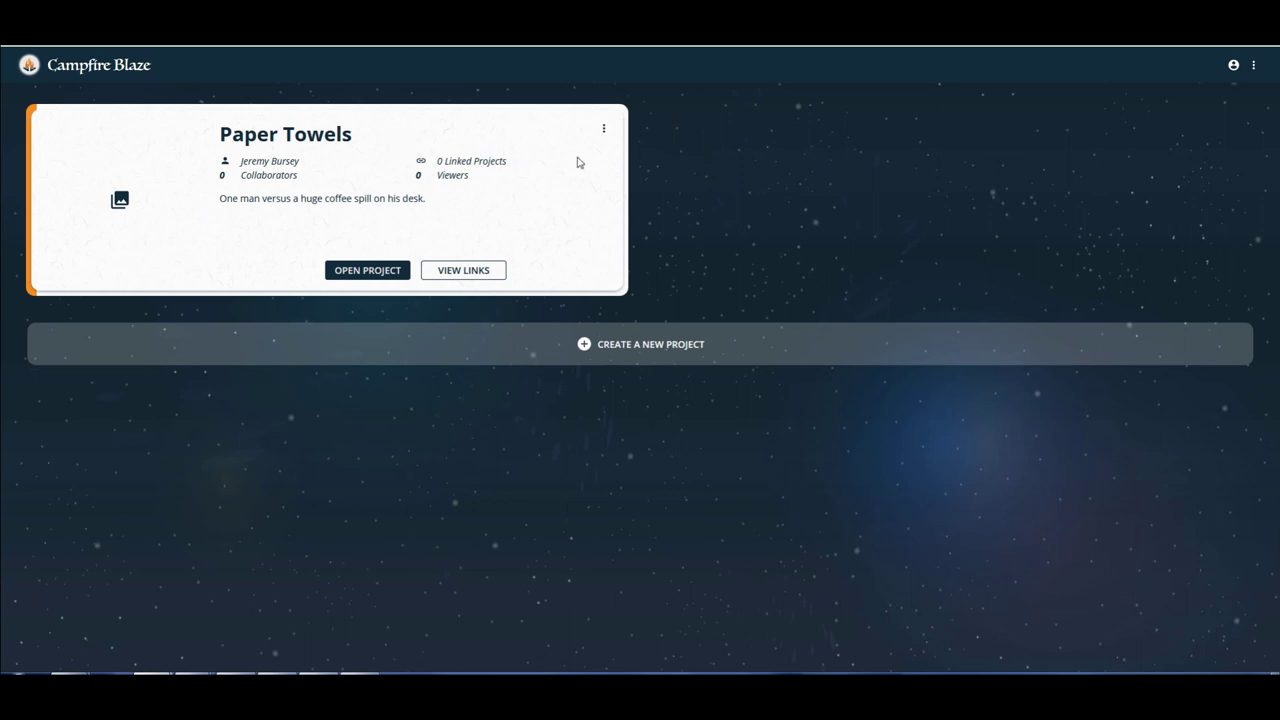
Open the Paper Towels project in Campfire Blaze and look at the image choices for the home page's banner panel without choosing one.
left_click(306, 144)
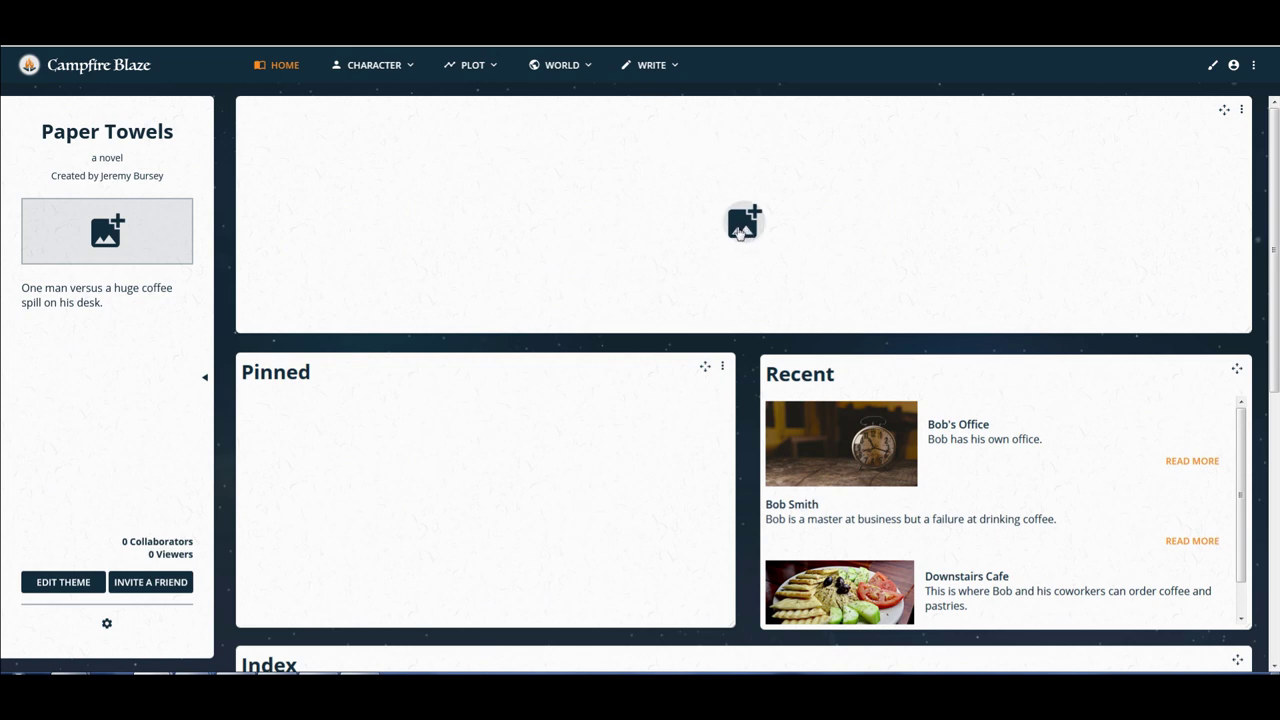
left_click(741, 231)
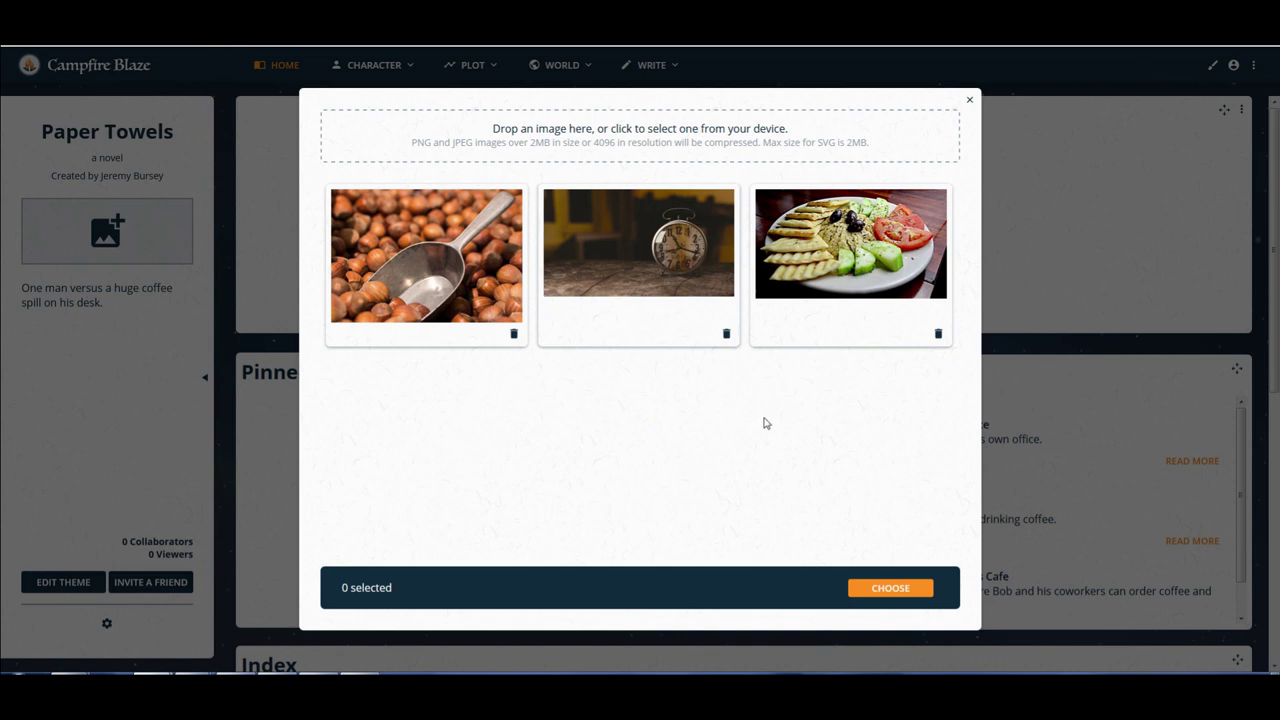
left_click(969, 101)
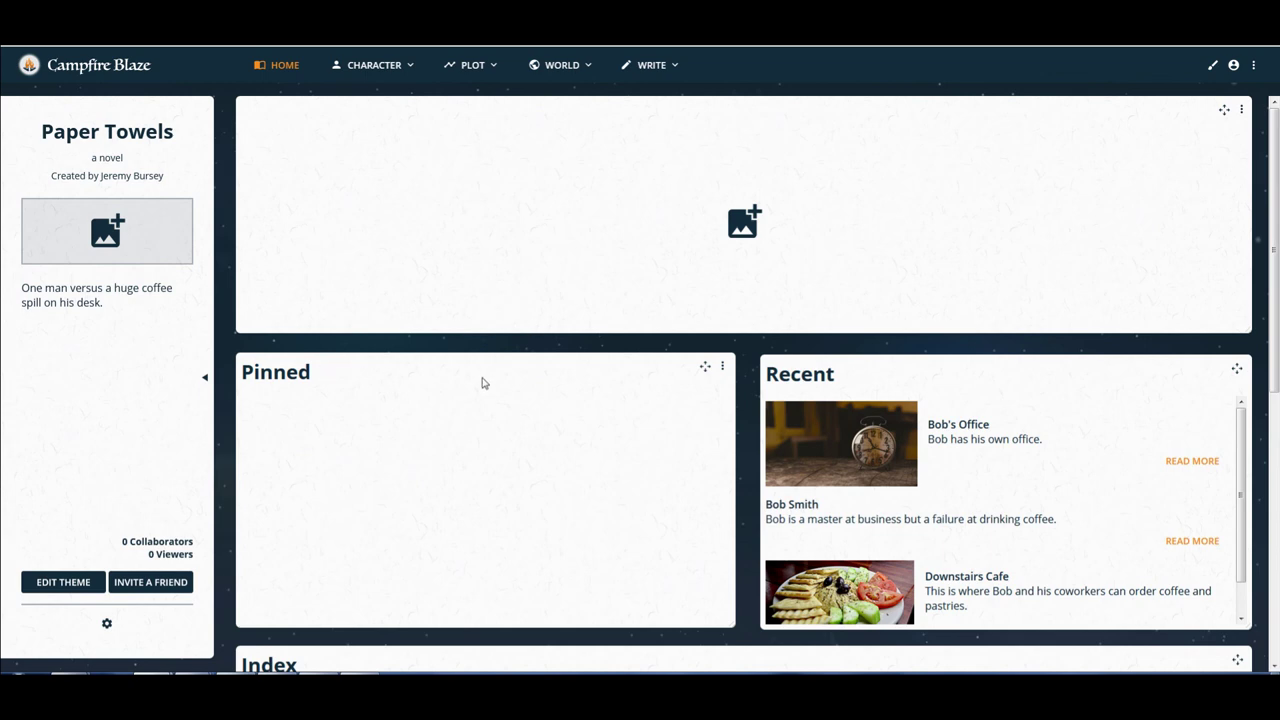
Pin the Cup of Coffee item from the library to the home page's Pinned panel.
scroll(484, 382, "down", 2)
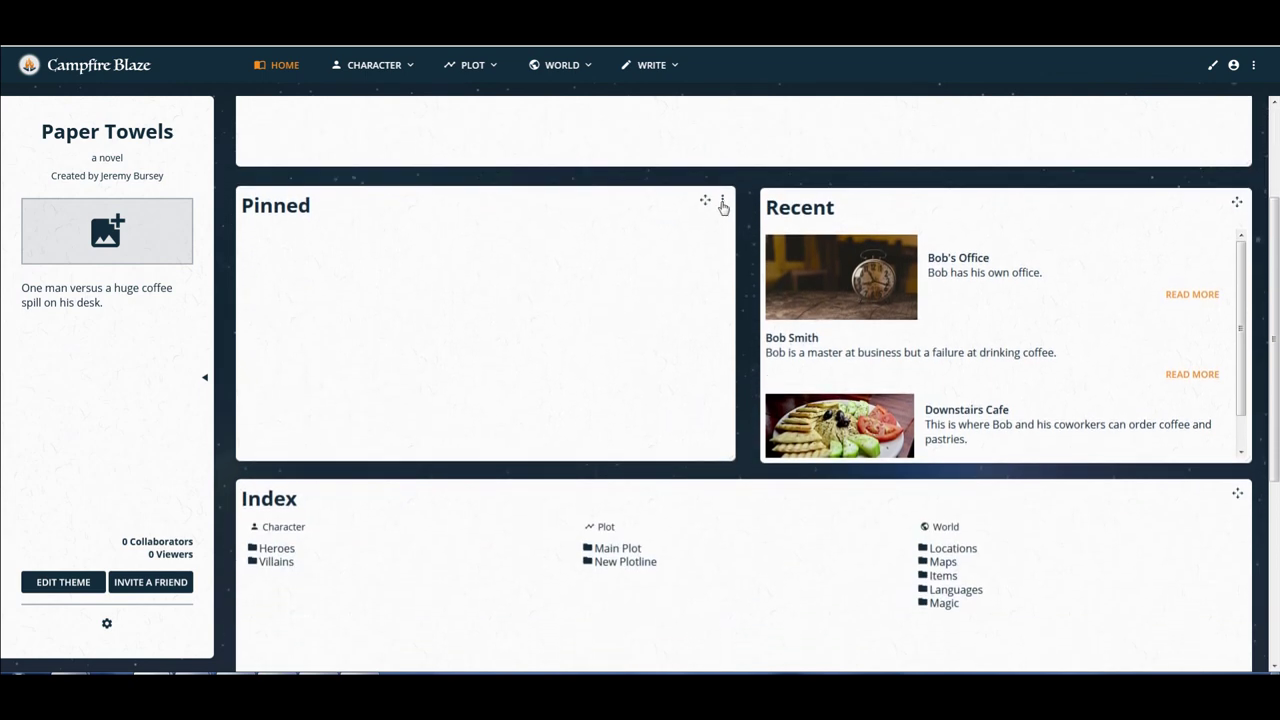
left_click(722, 203)
left_click(688, 211)
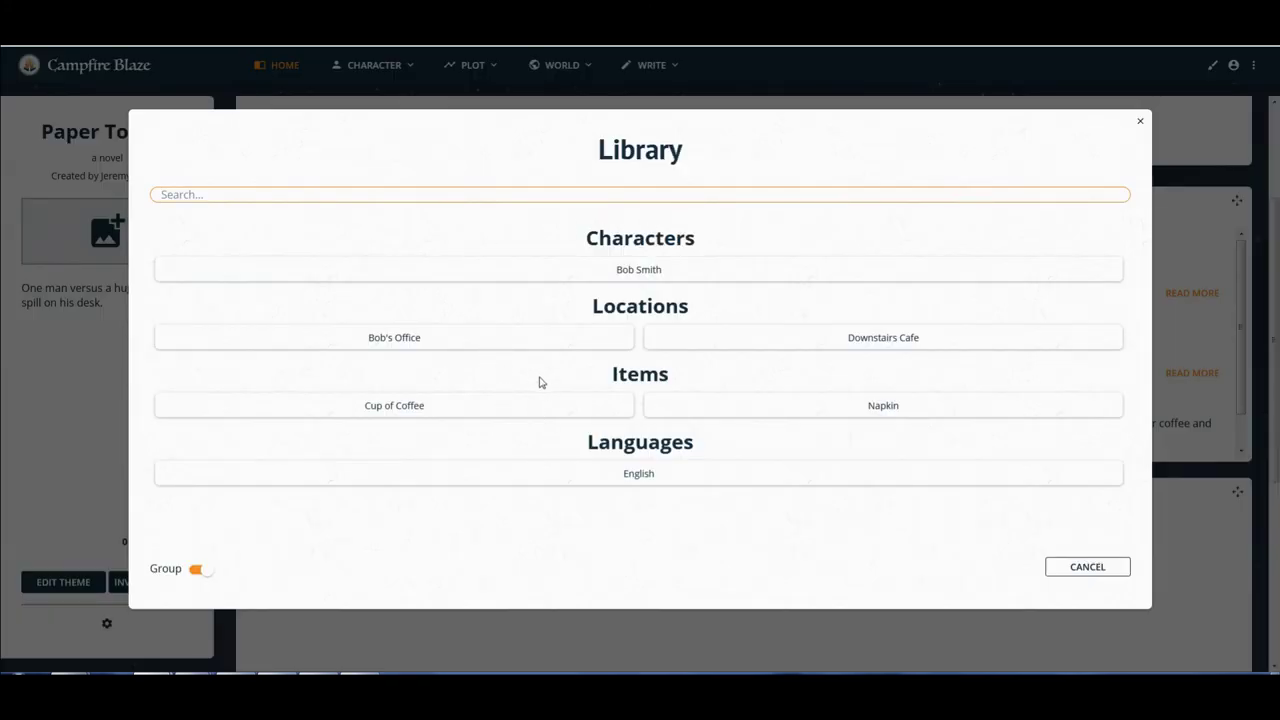
left_click(405, 400)
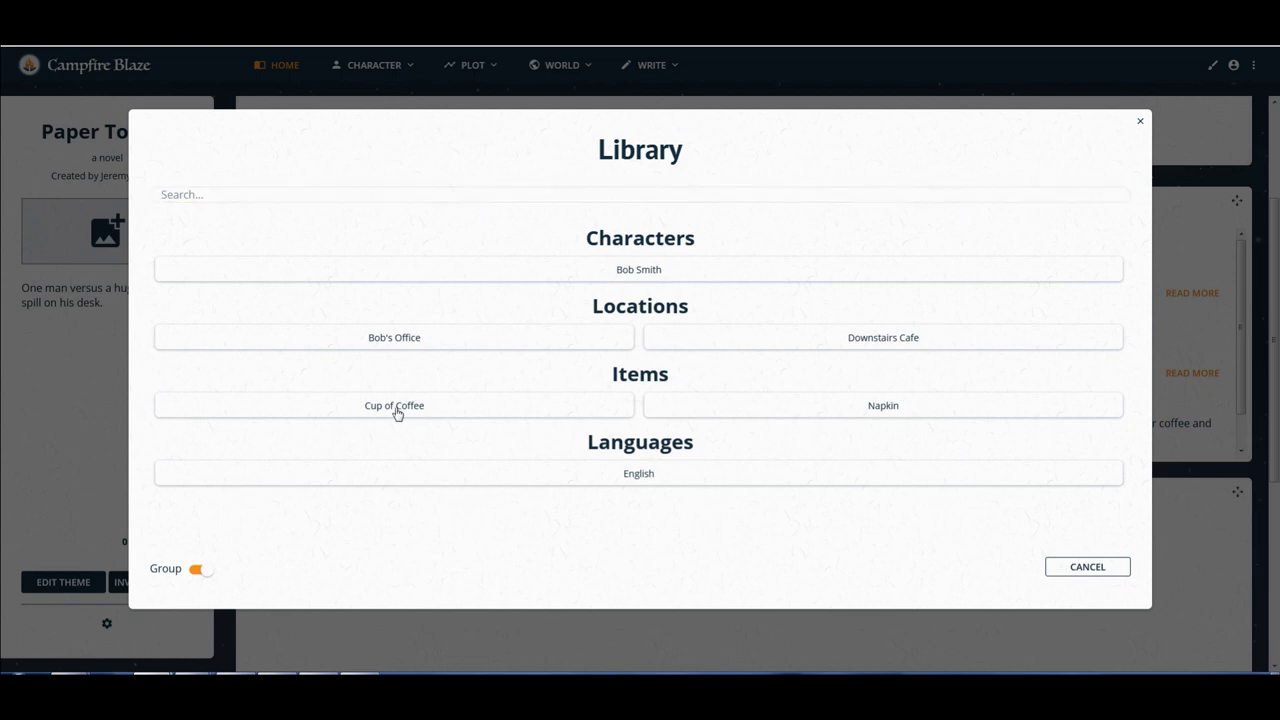
left_click(397, 412)
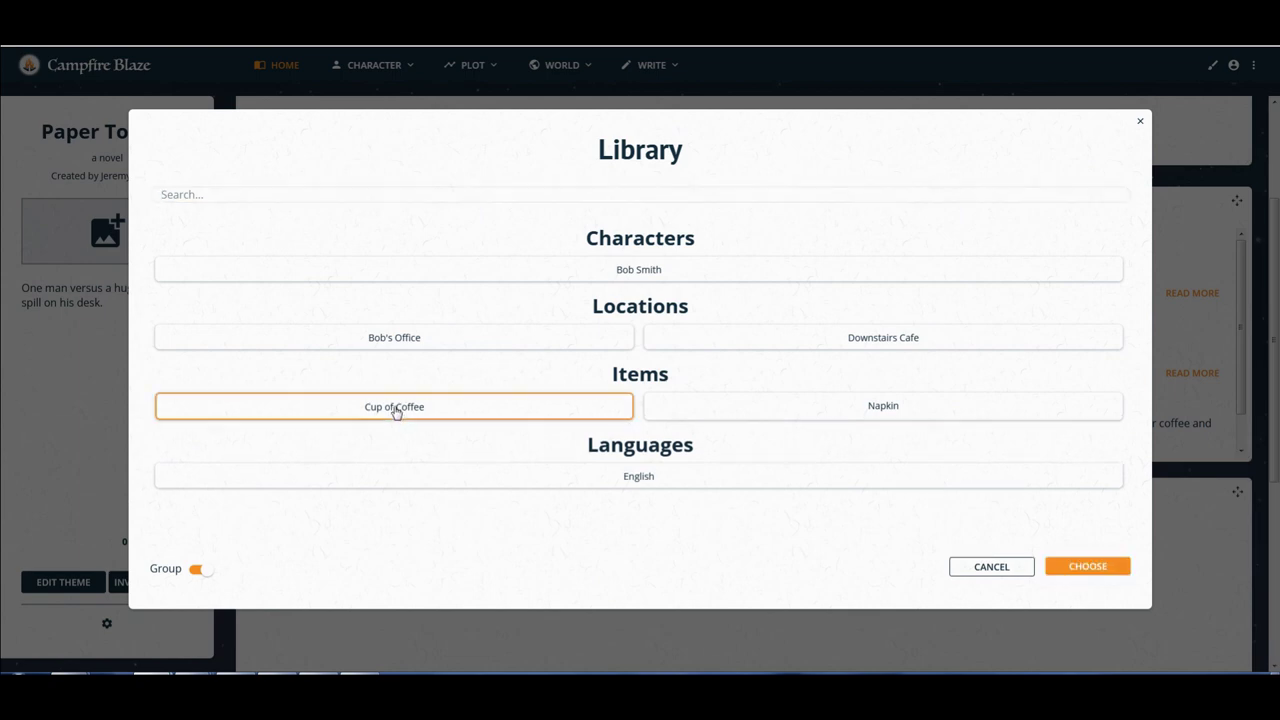
left_click(1072, 567)
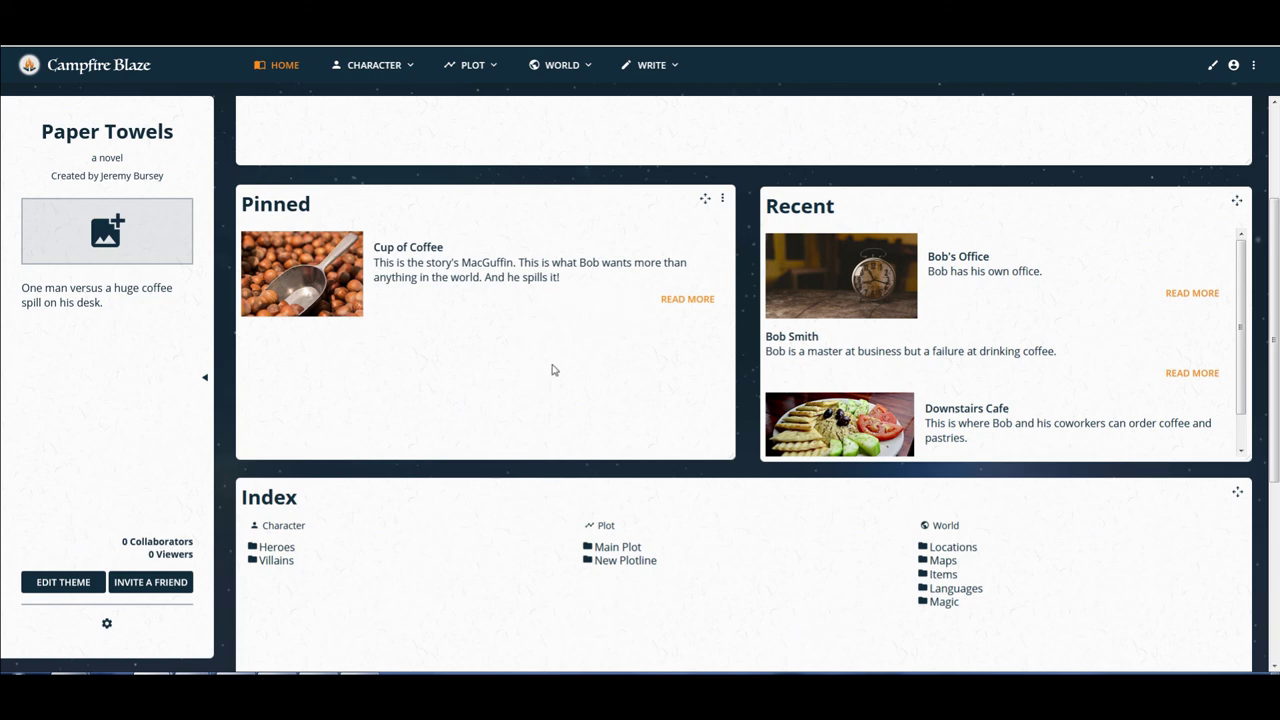
Make the home page's empty banner image panel slightly taller.
scroll(537, 449, "down", 3)
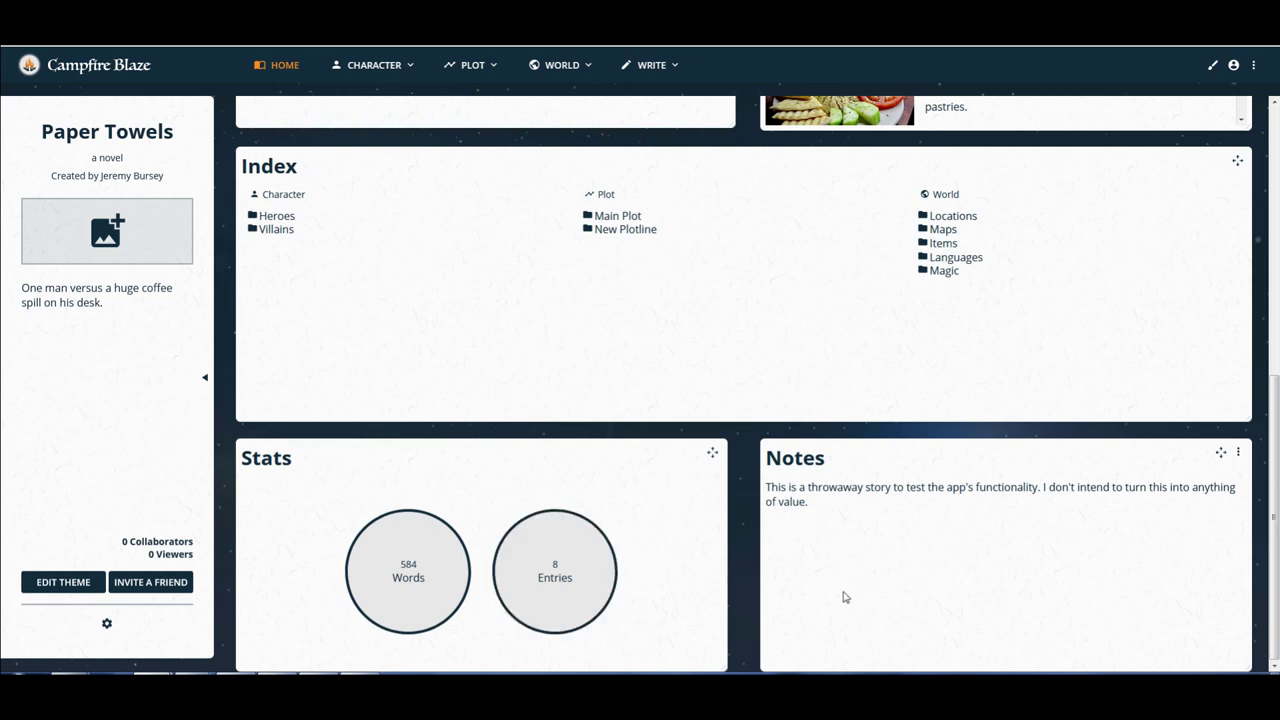
scroll(615, 656, "up", 1)
scroll(630, 650, "up", 5)
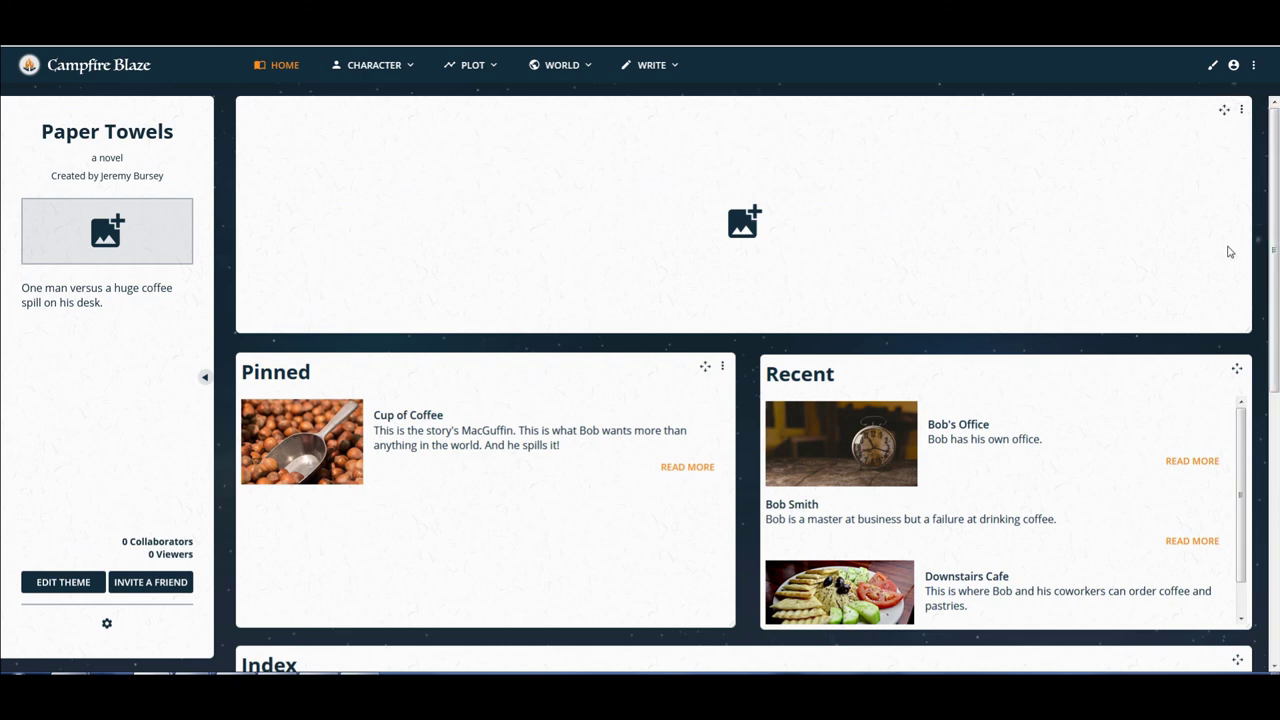
mouse_move(1240, 325)
left_mouse_down()
mouse_move(1225, 318)
mouse_move(1243, 340)
left_mouse_up()
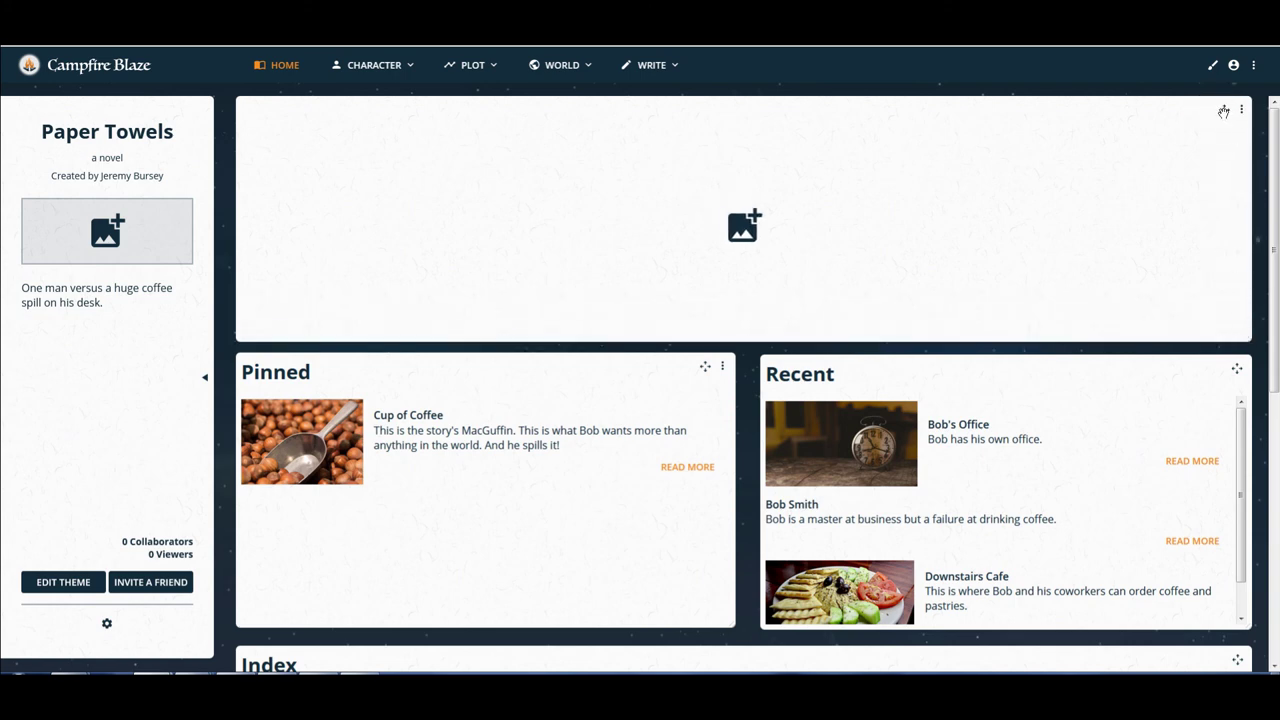
left_click_drag(1224, 112, 1226, 109)
Go to the Characters section, expand the Heroes and Villains folders, and open the profile of the character in Heroes.
left_click(410, 76)
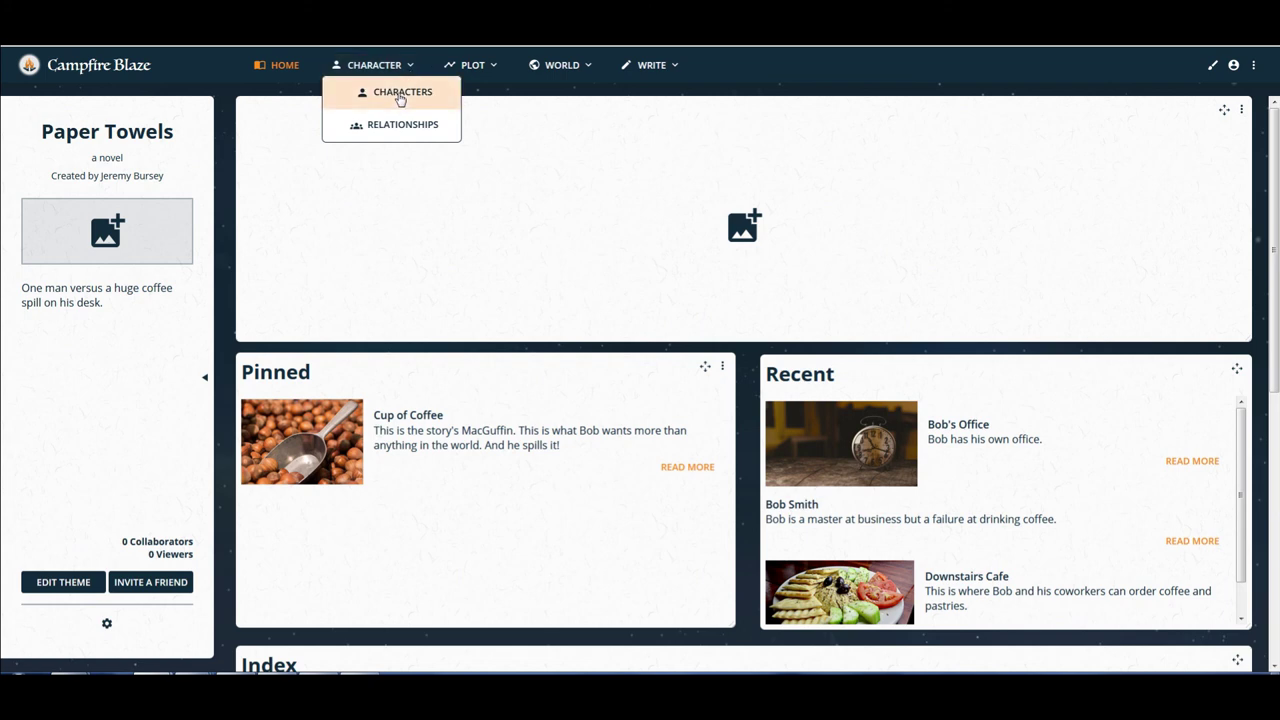
left_click(400, 96)
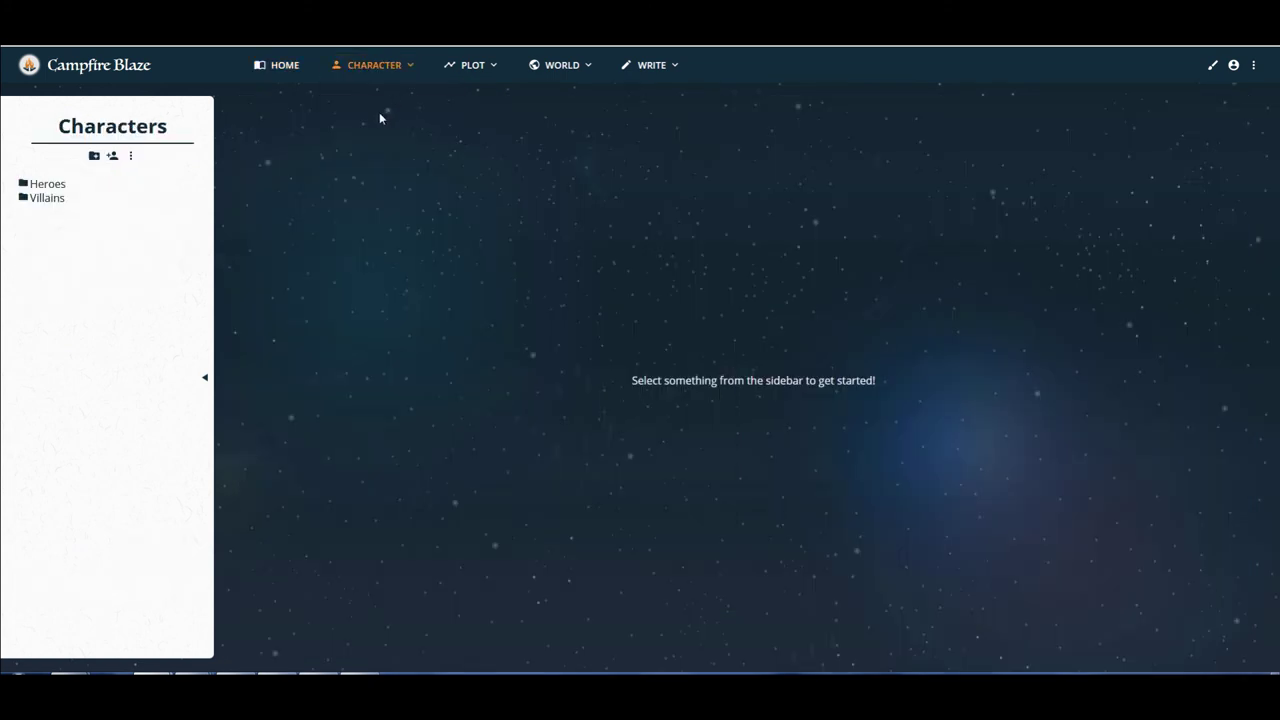
left_click(33, 188)
left_click(24, 185)
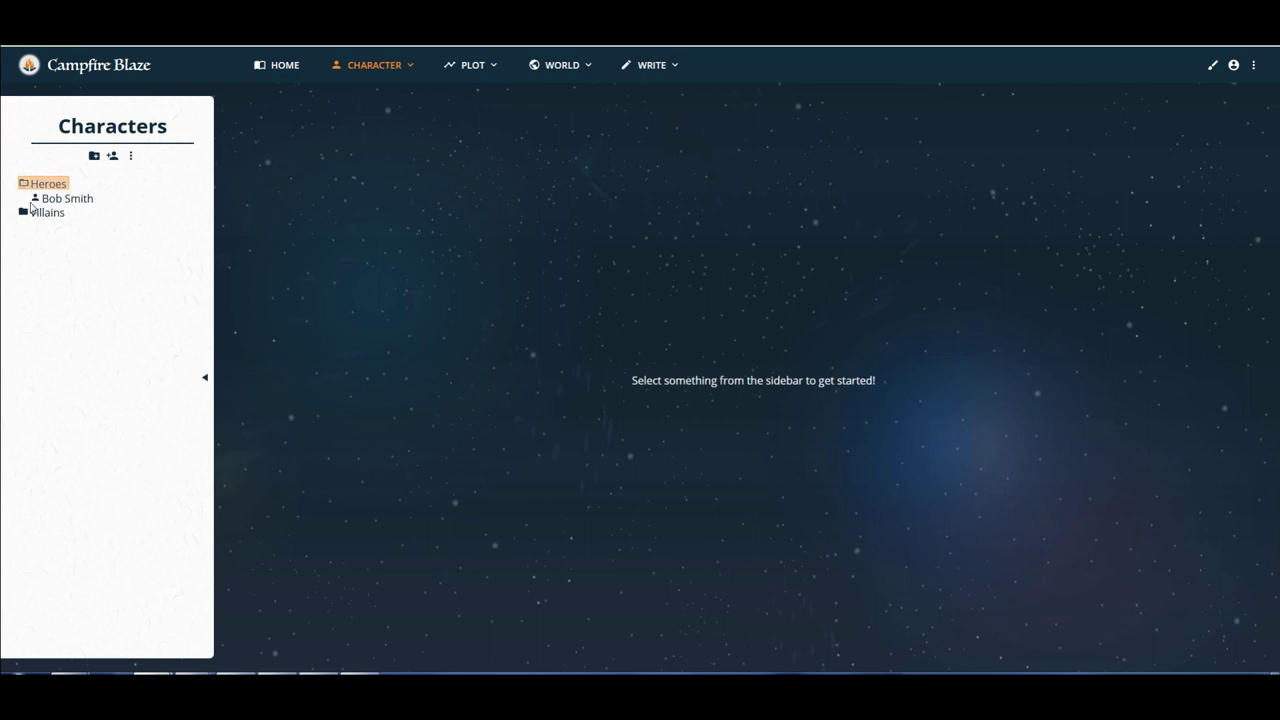
left_click(24, 213)
left_click(23, 211)
left_click(74, 205)
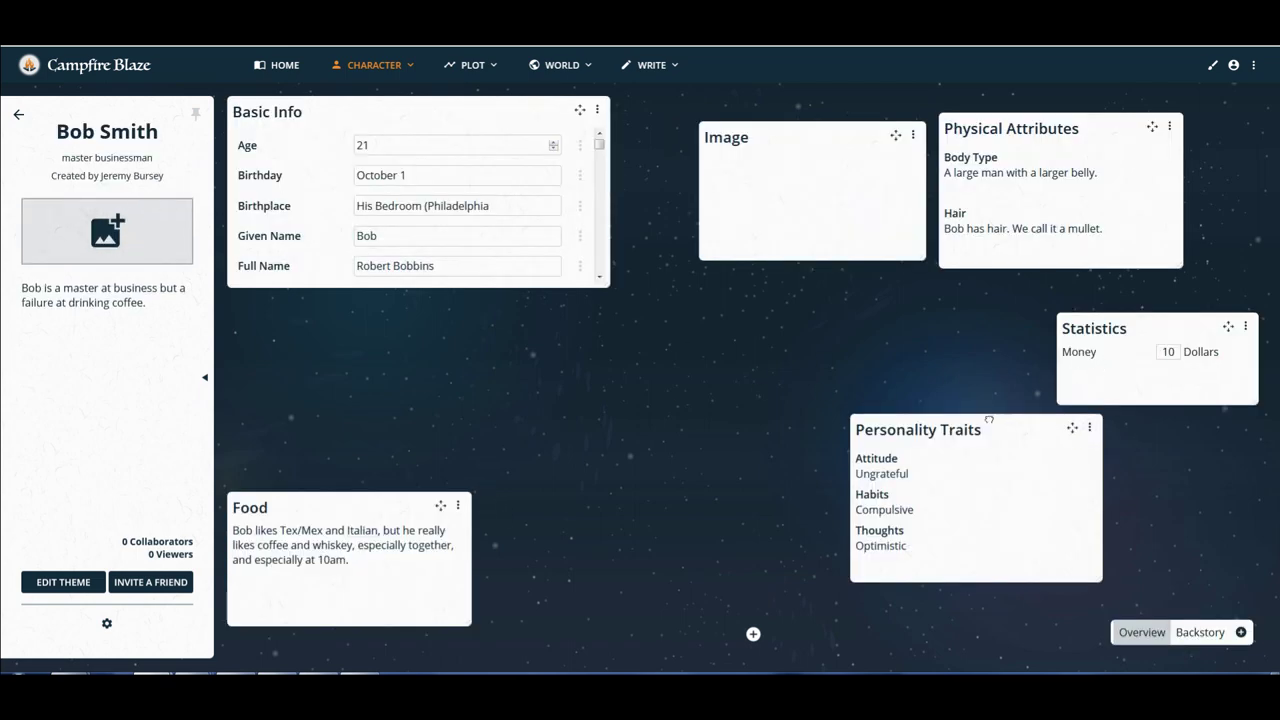
Move the Personality Traits panel below the Image panel and place the Statistics panel beside it, under Physical Attributes.
left_click_drag(1068, 429, 988, 411)
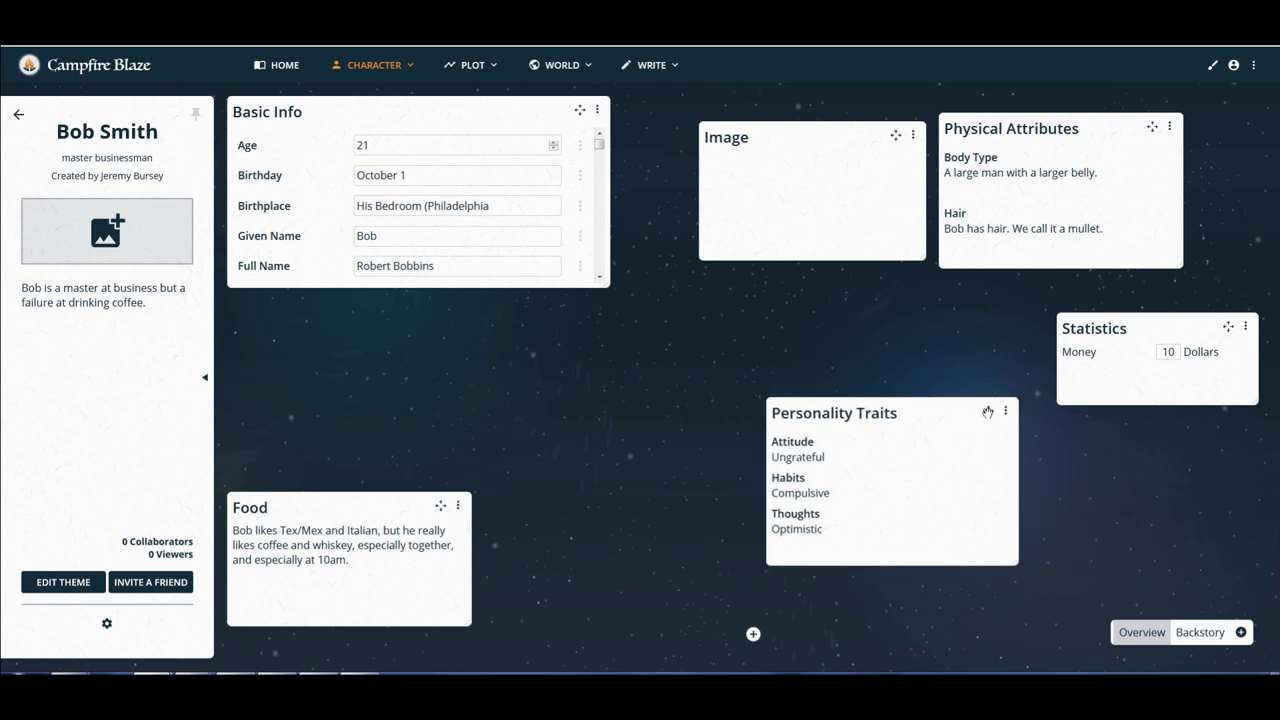
left_click_drag(892, 388, 853, 336)
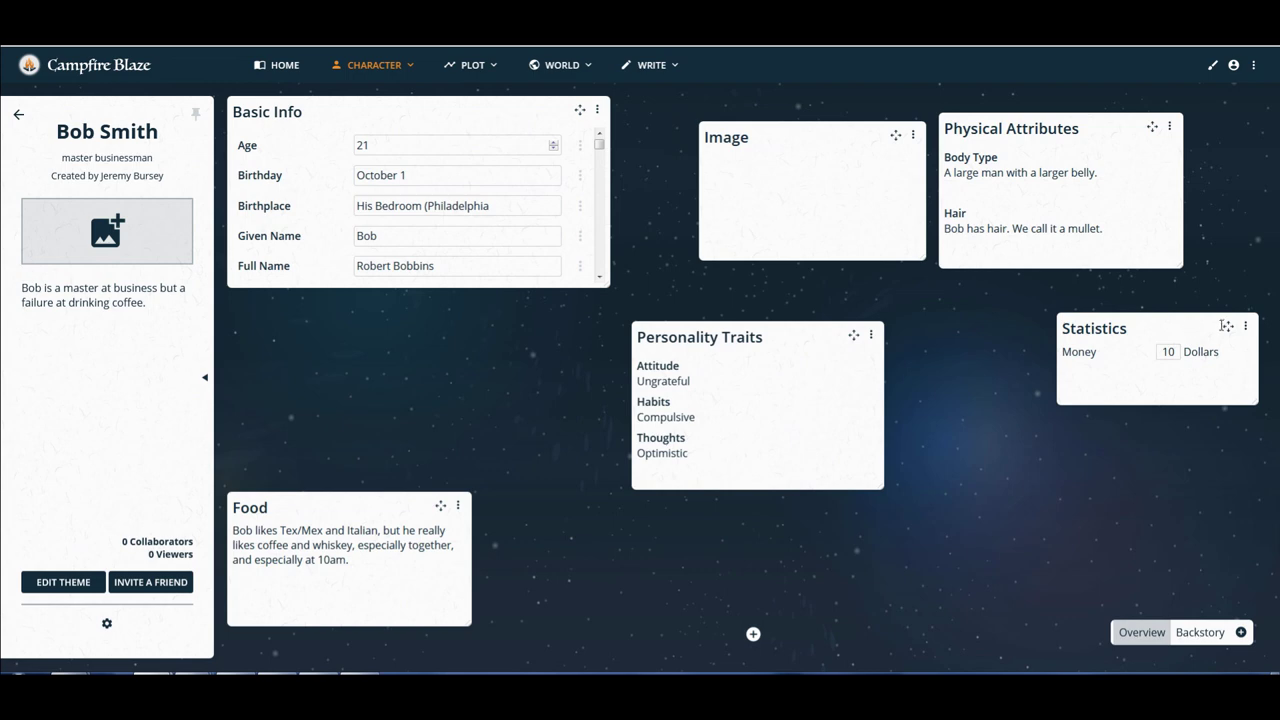
left_click_drag(1225, 328, 1082, 337)
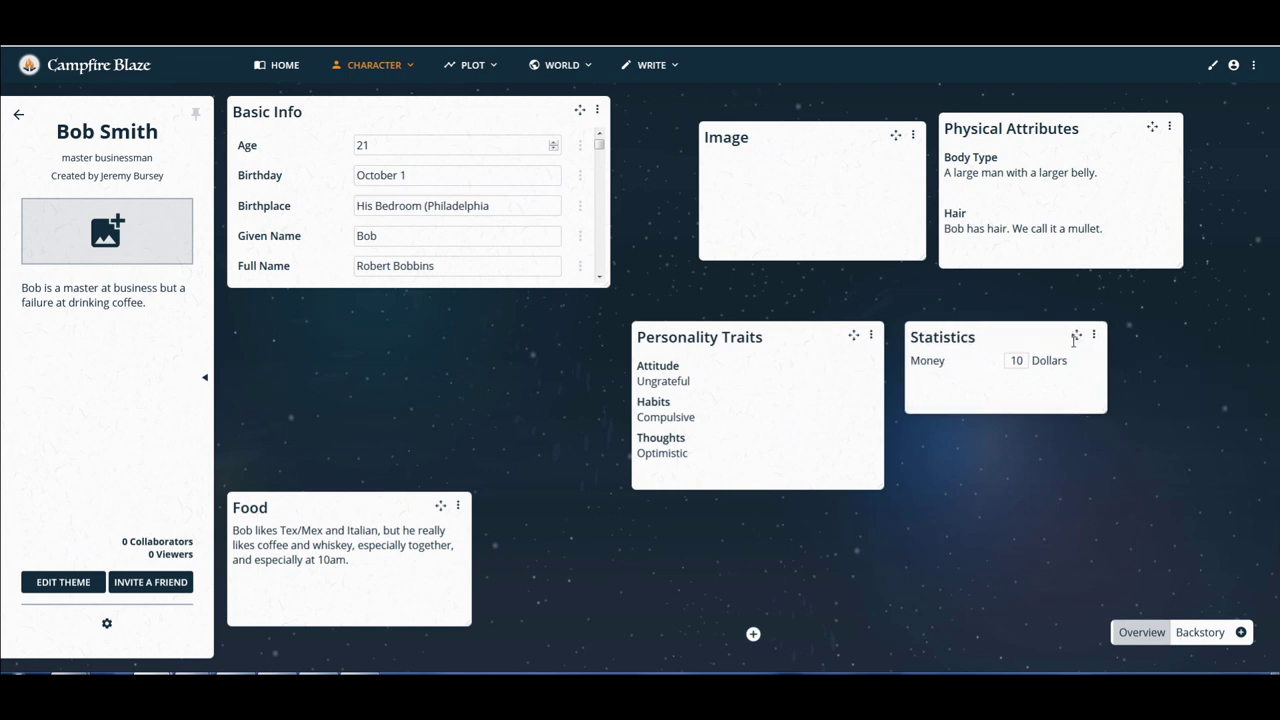
Add two Height entries to the Statistics panel, one of 5 Feet and one of 11 Inches.
left_click(1092, 345)
left_click(1052, 358)
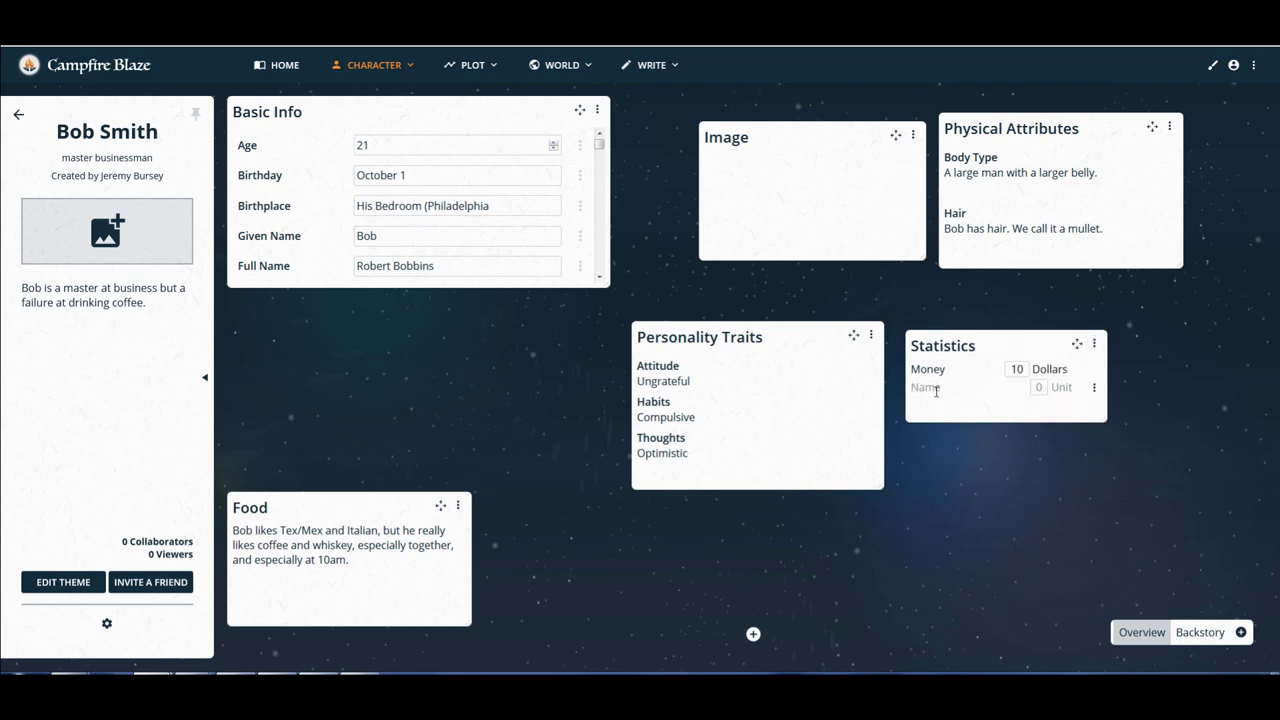
type("Height")
left_click(1043, 388)
left_click(1056, 388)
type("Feet")
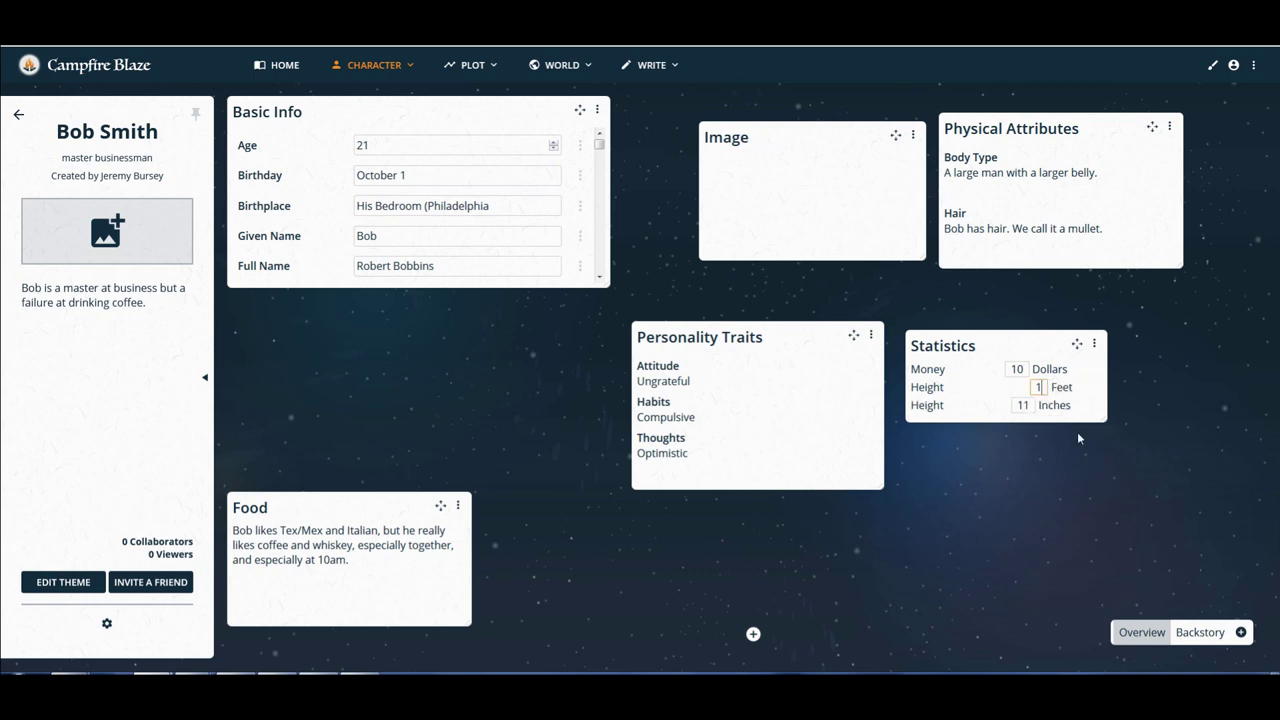
key("BackSpace")
type("5")
Add a Weight entry of 180 pounds to the Statistics panel.
left_click(1094, 405)
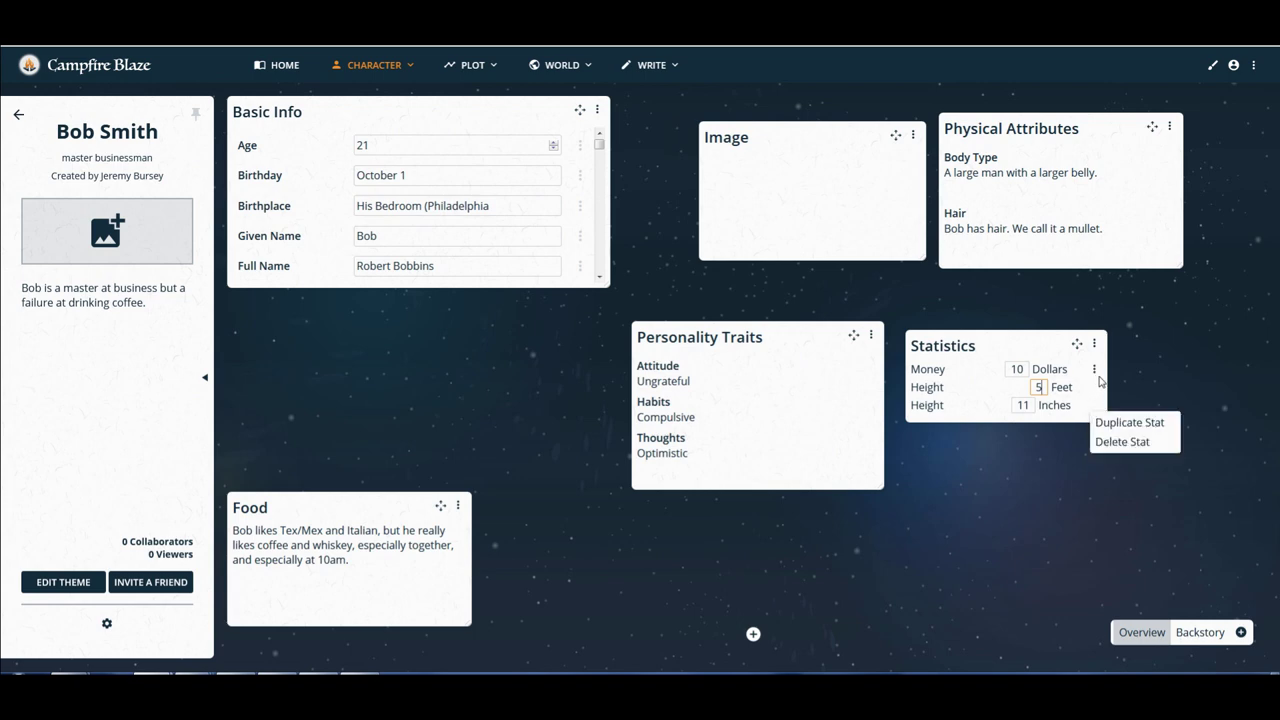
left_click(1094, 343)
left_click(1131, 452)
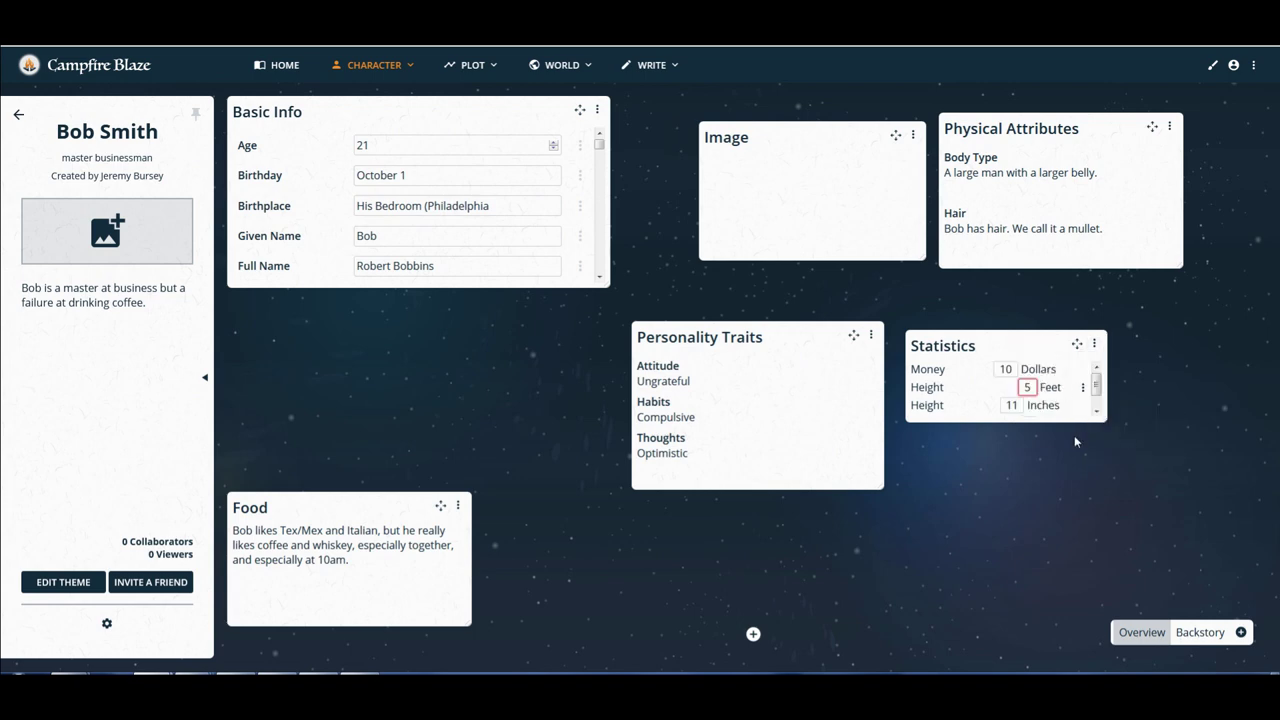
scroll(1098, 401, "down", 1)
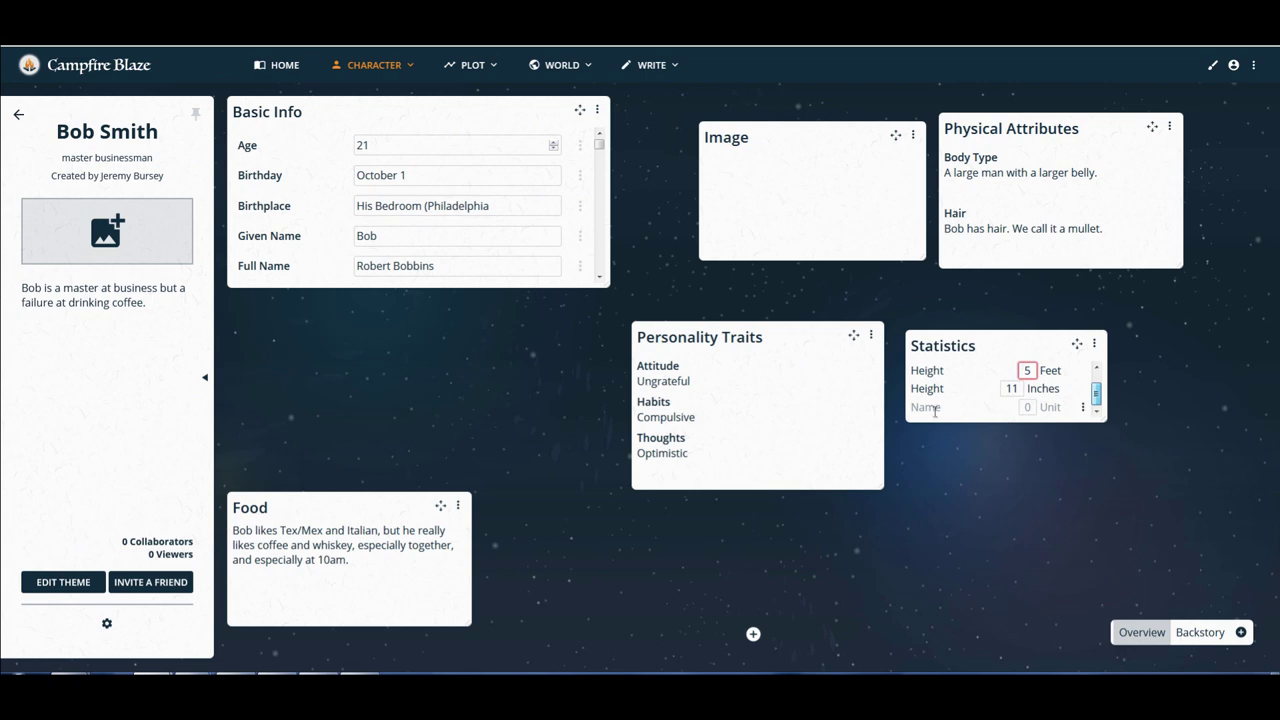
left_click(969, 414)
type("Weight")
key("Tab")
type("180")
left_click(1057, 408)
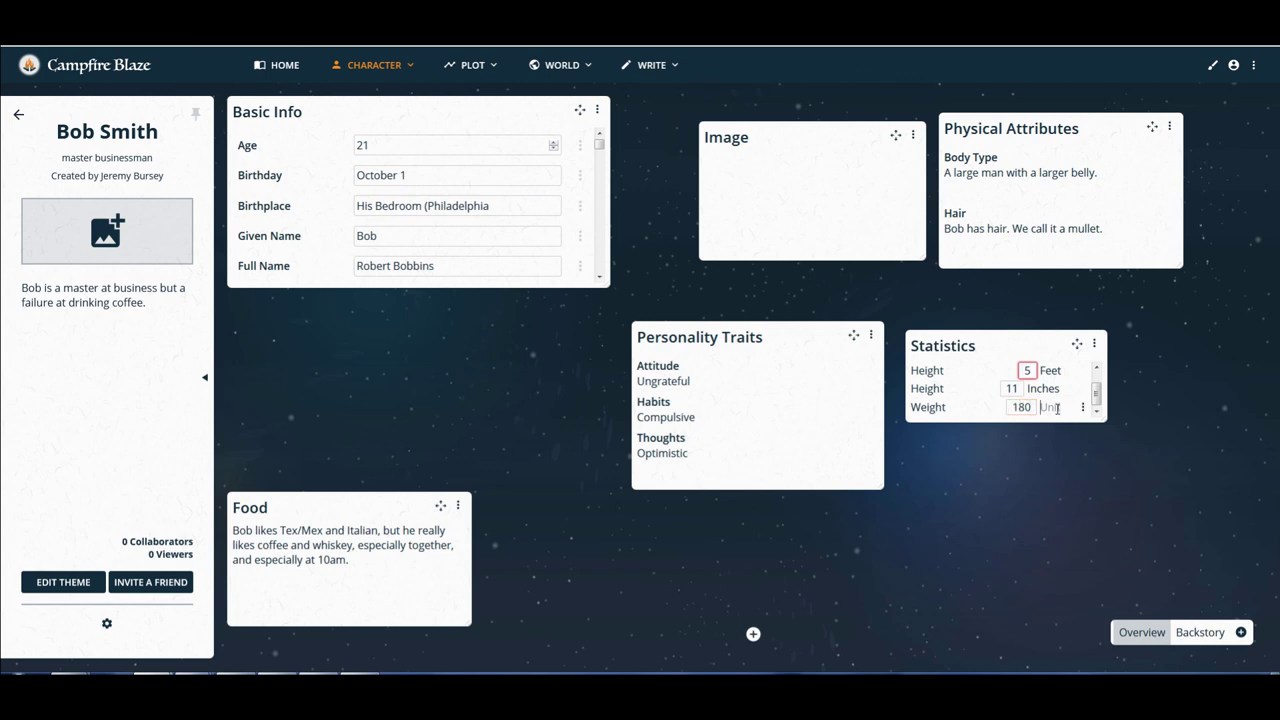
type("pounds")
left_click(1041, 457)
Move the Image panel closer to Basic Info and fill it with the picture of the plate of food.
left_click_drag(890, 135, 854, 119)
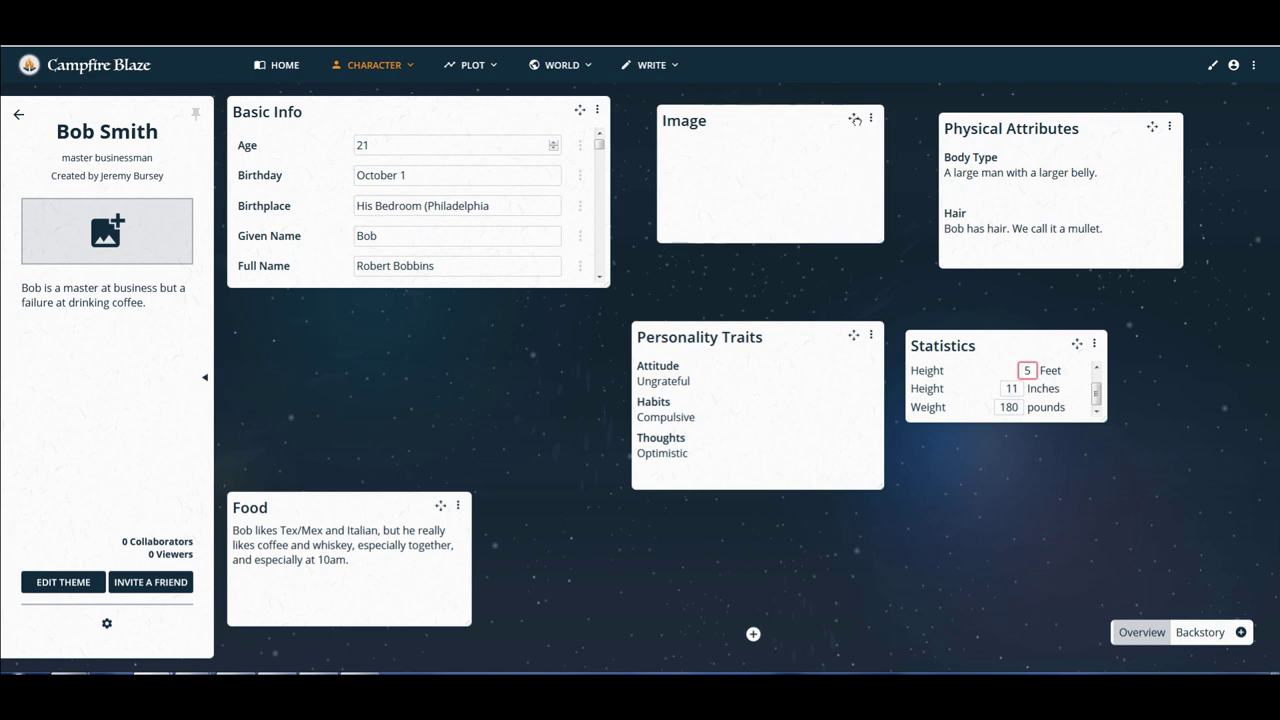
left_click(871, 118)
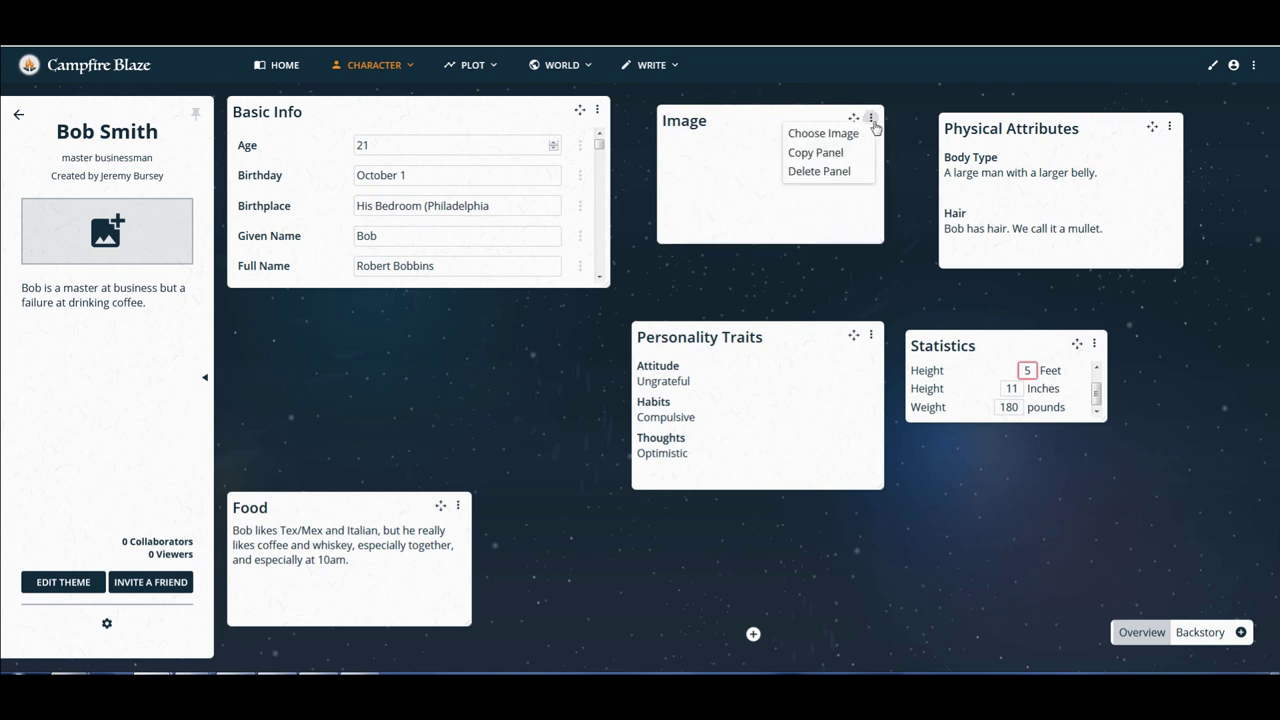
left_click(850, 136)
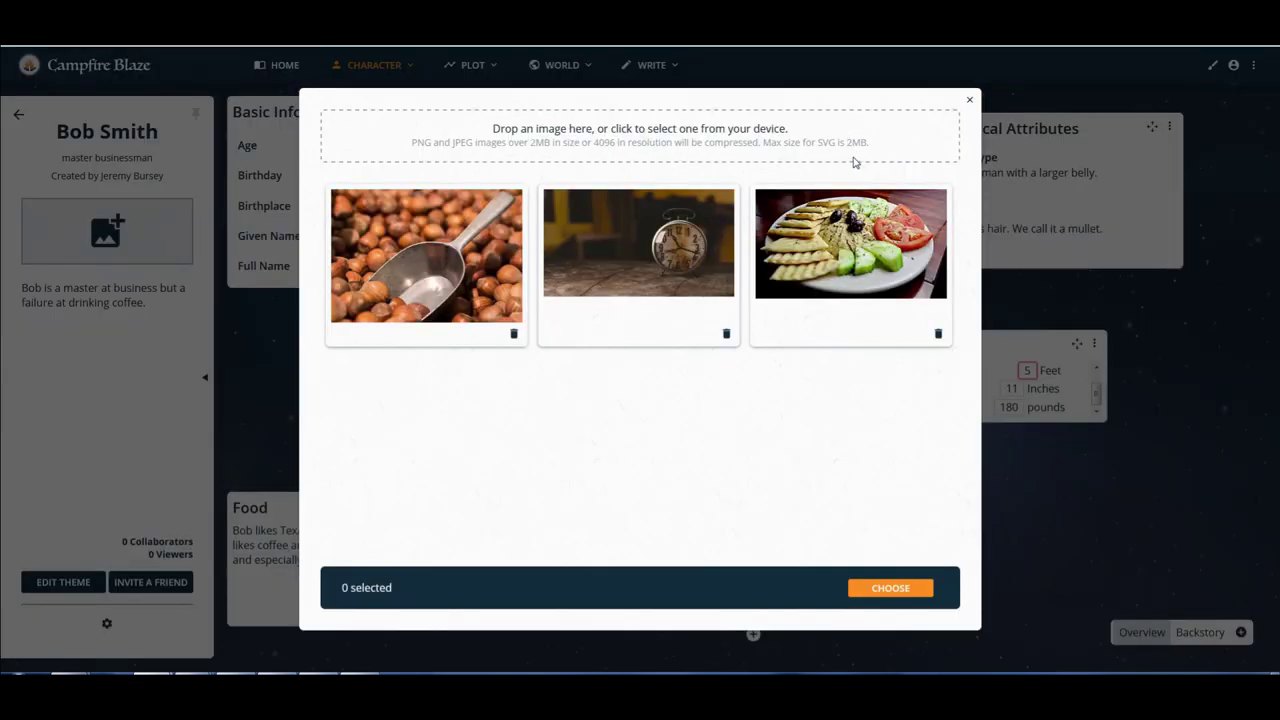
left_click(891, 342)
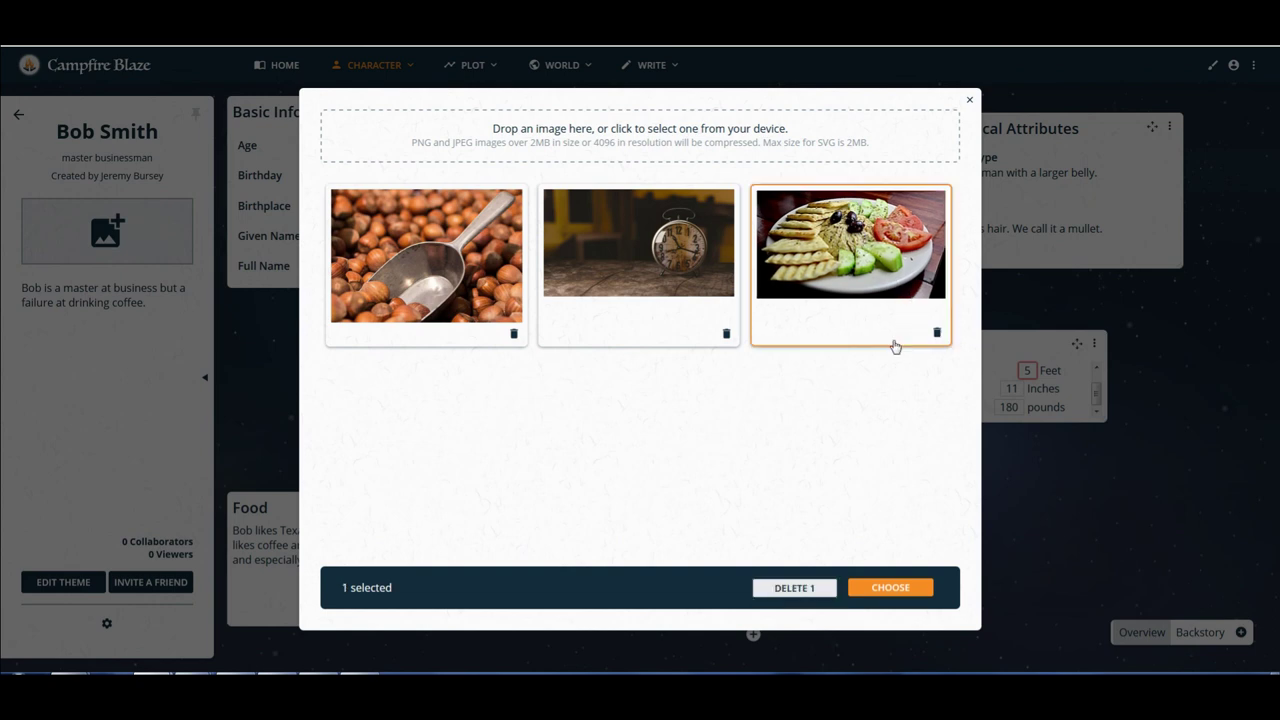
left_click(905, 587)
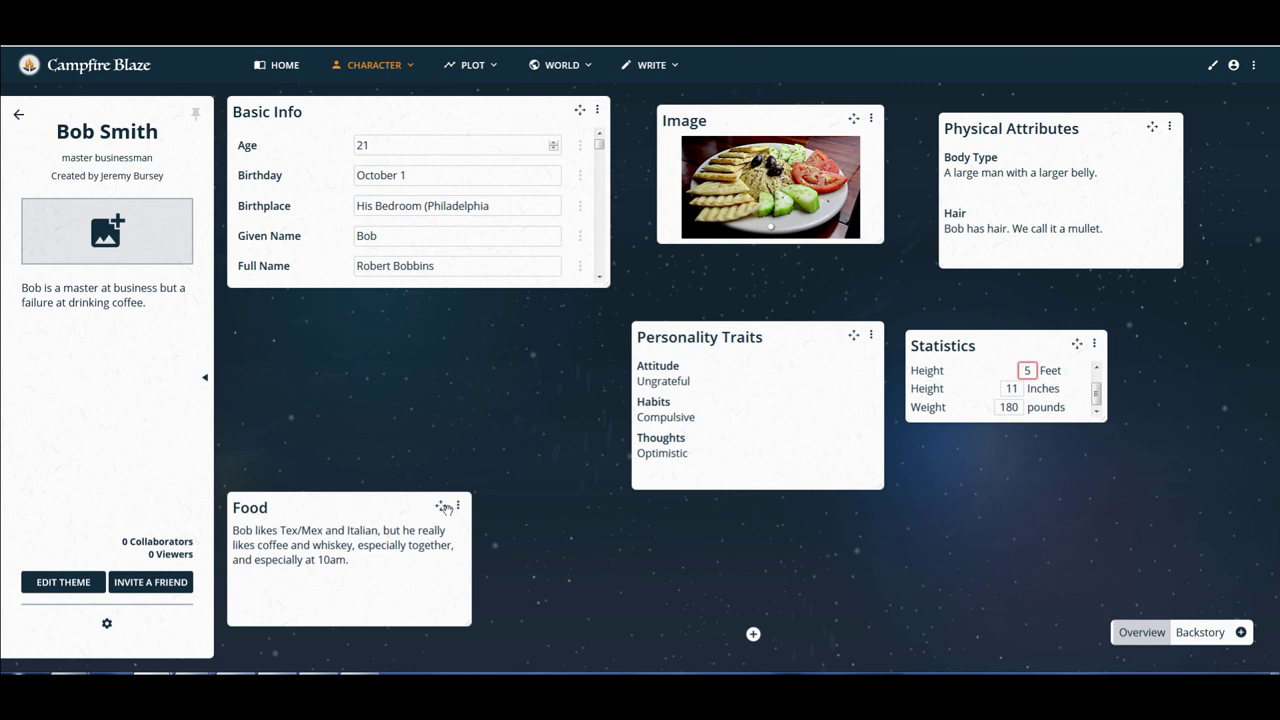
Move the Food panel up under Basic Info and place the Personality Traits panel next to it.
left_click_drag(440, 505, 440, 472)
left_click_drag(445, 398, 443, 344)
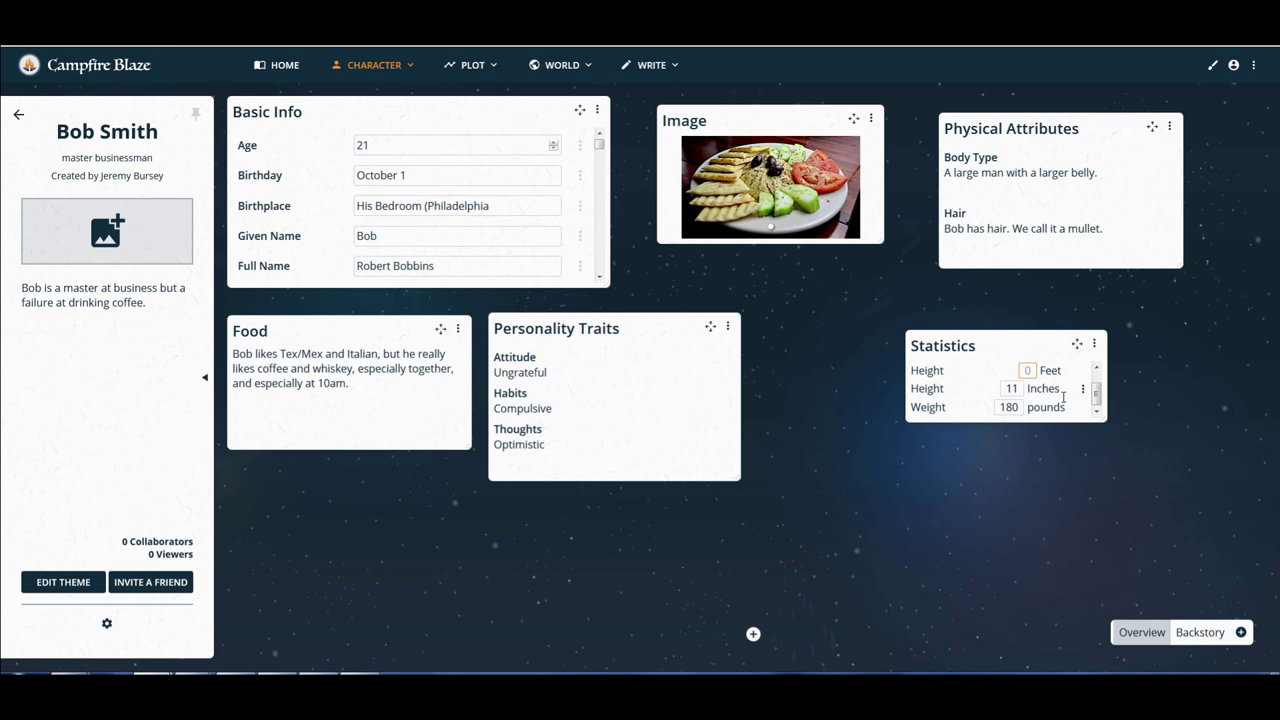
left_click(929, 475)
Look through the Basic Info attributes and complete the Place of Residence as "Philadelphia".
left_click(598, 277)
left_click(598, 277)
left_click(598, 277)
left_click(598, 277)
left_click(598, 277)
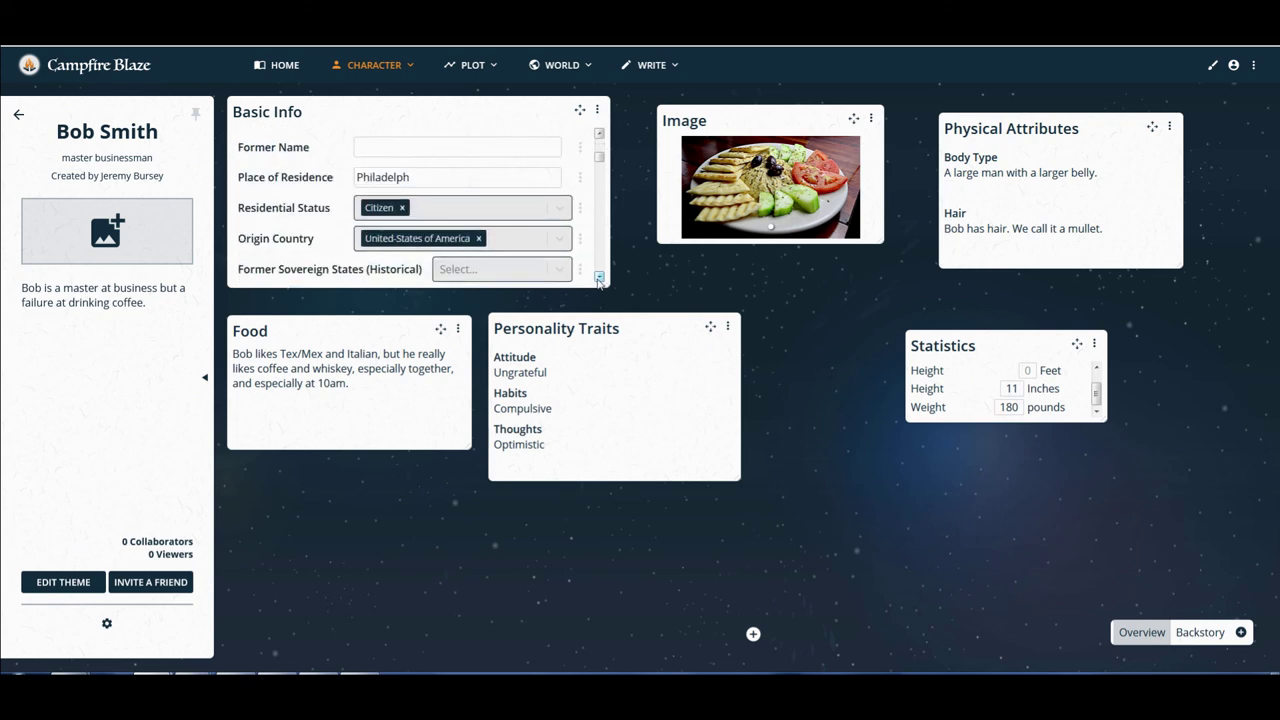
scroll(598, 240, "down", 6)
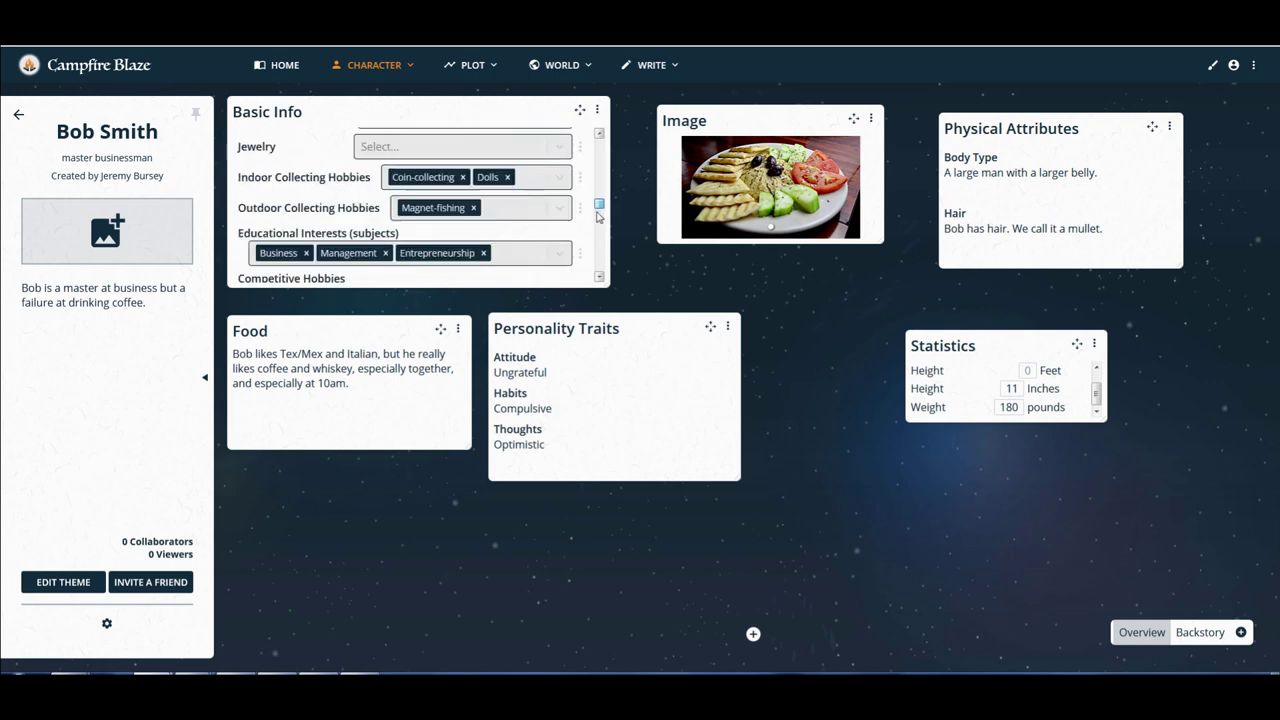
scroll(598, 215, "down", 8)
left_click_drag(598, 266, 602, 160)
left_click(462, 178)
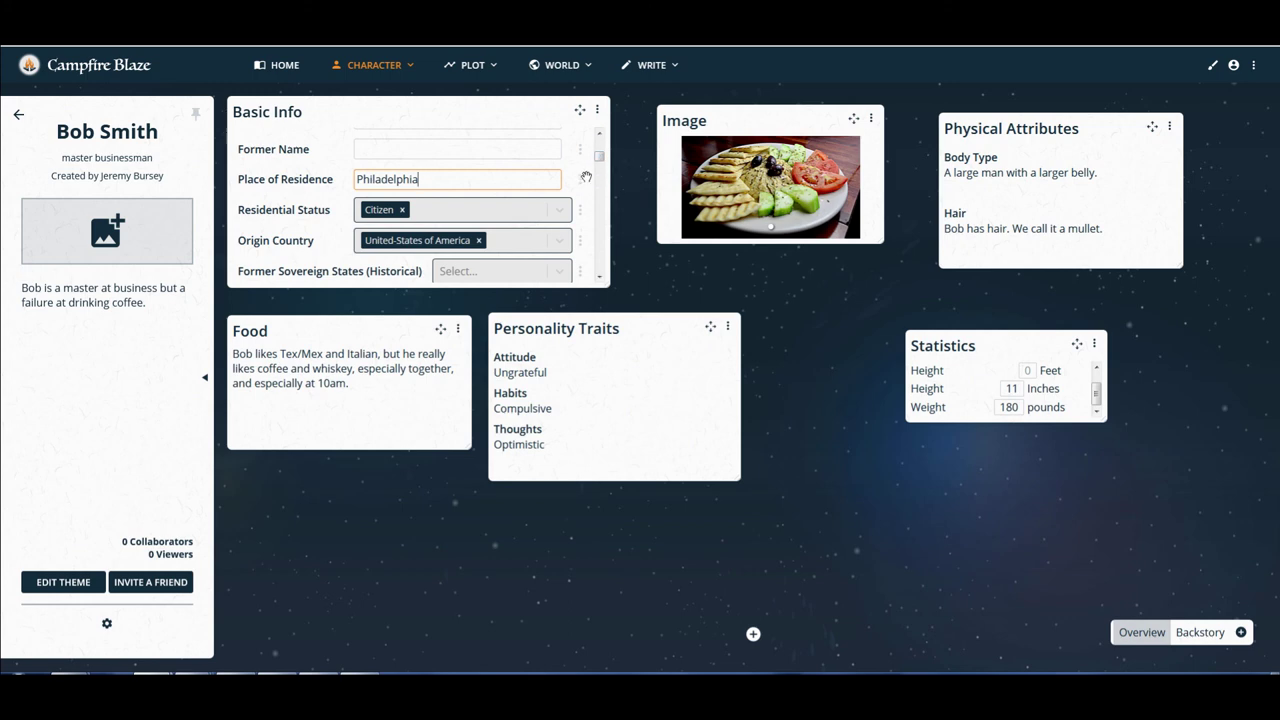
Open the Basic Info attribute manager, expand the Names group, and toggle the Former Name attribute off and back on.
left_click_drag(599, 157, 600, 140)
left_click(598, 111)
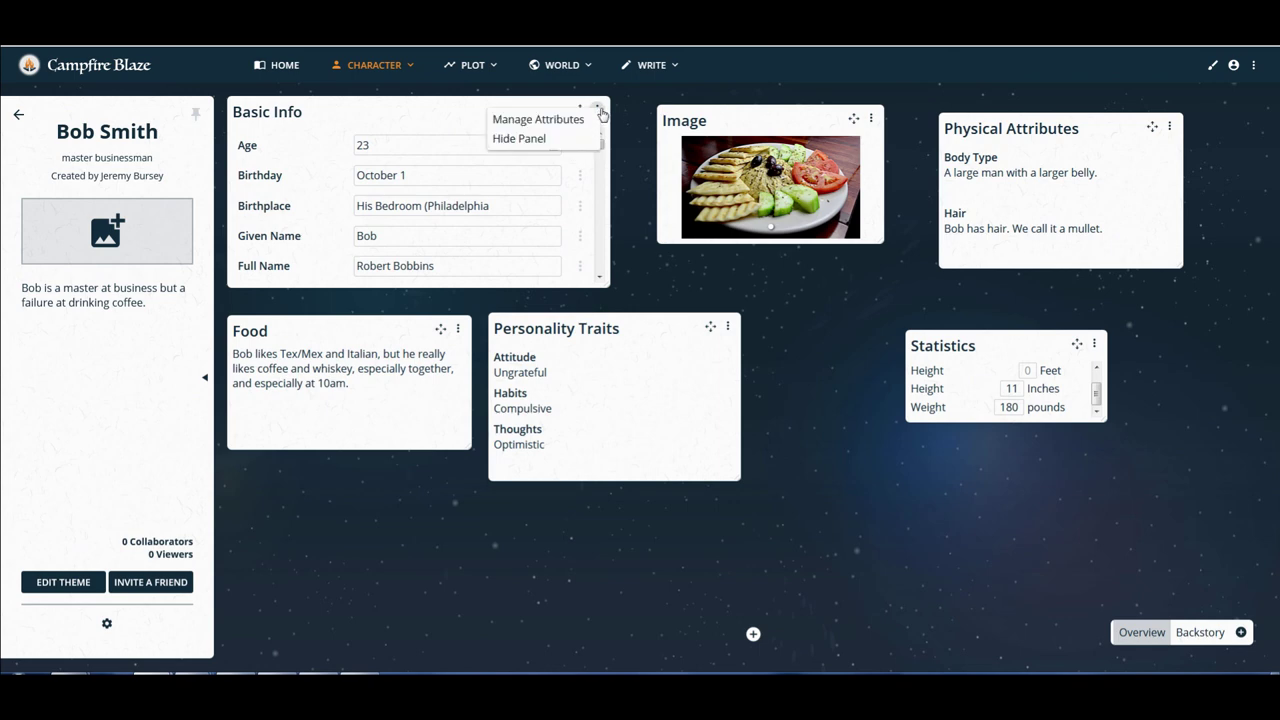
left_click(545, 121)
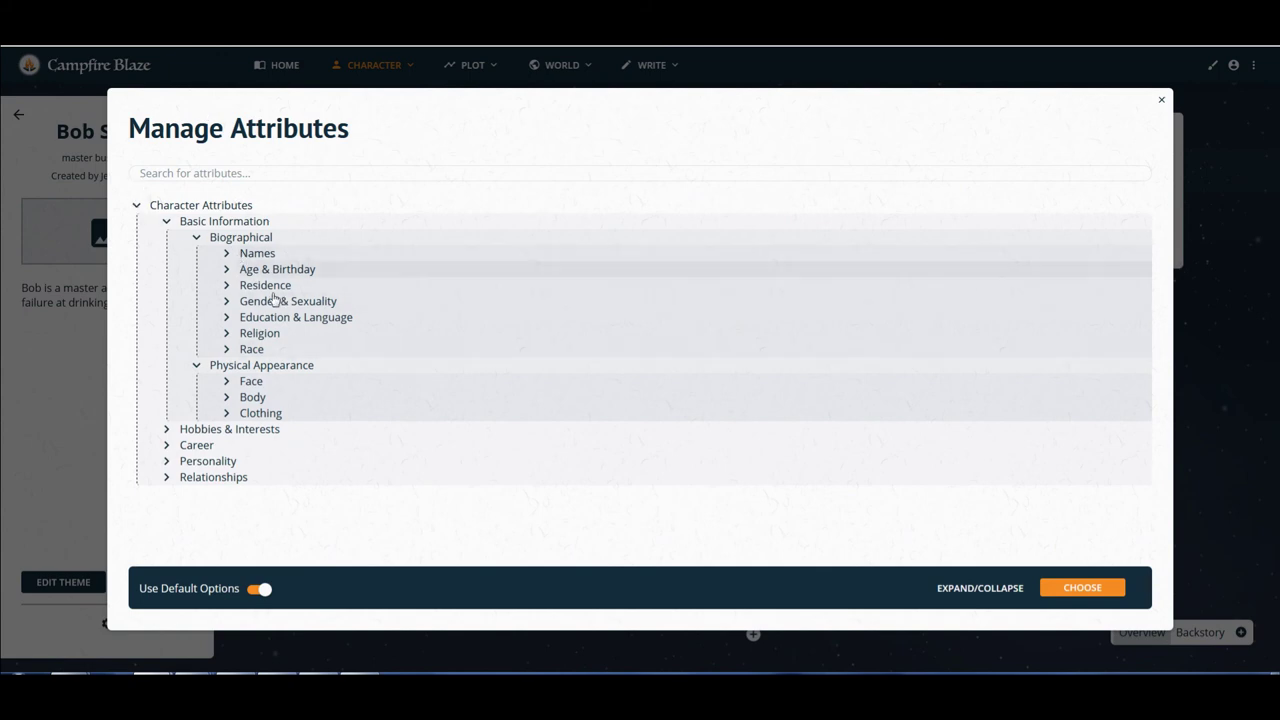
left_click(227, 256)
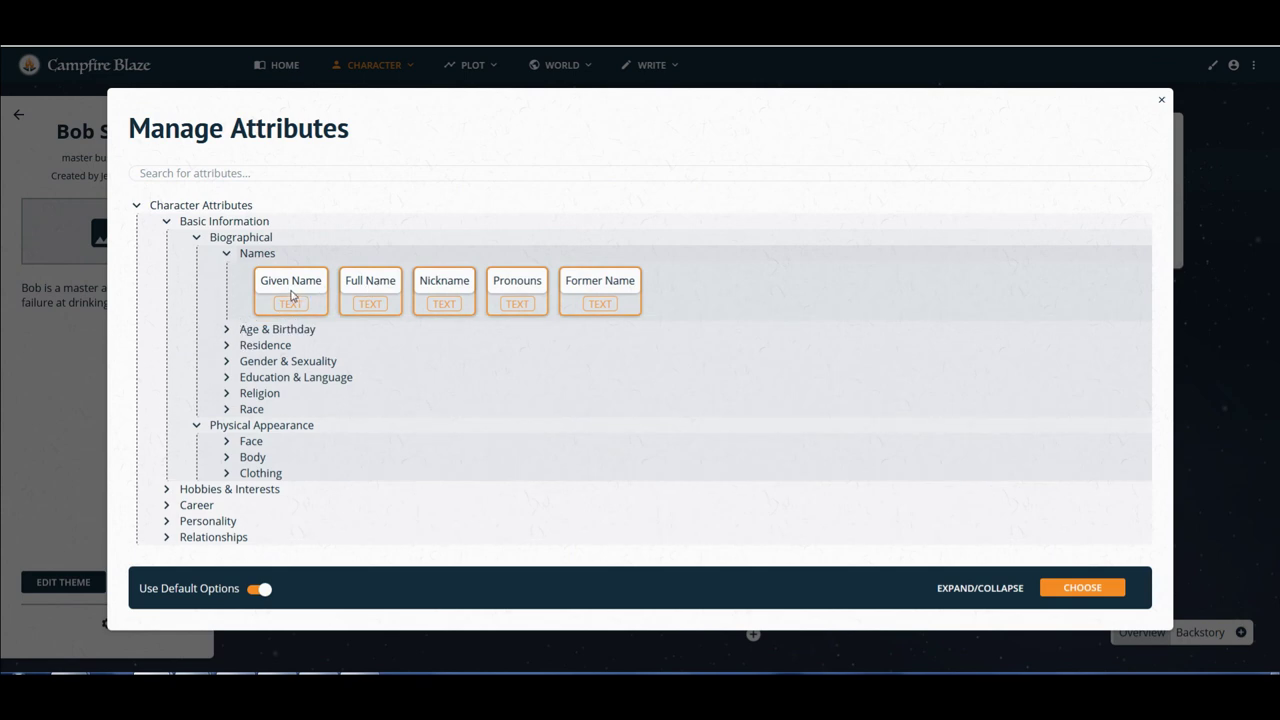
left_click(615, 287)
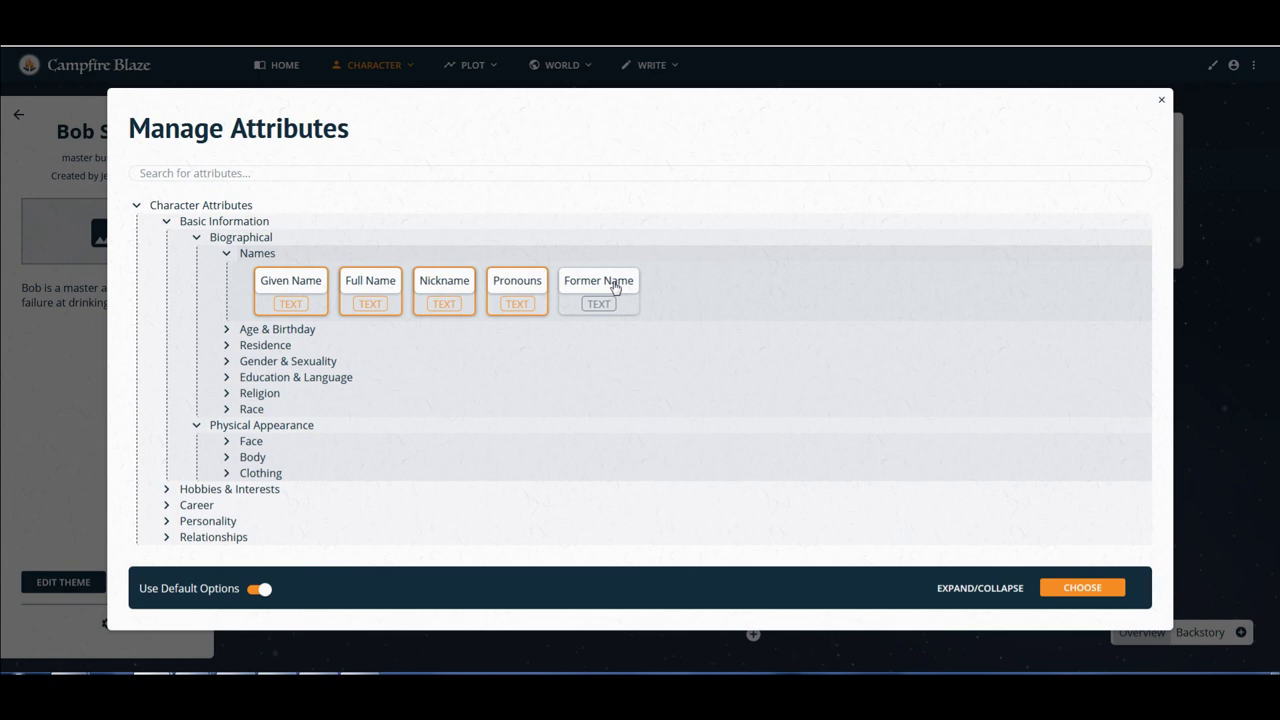
left_click(615, 287)
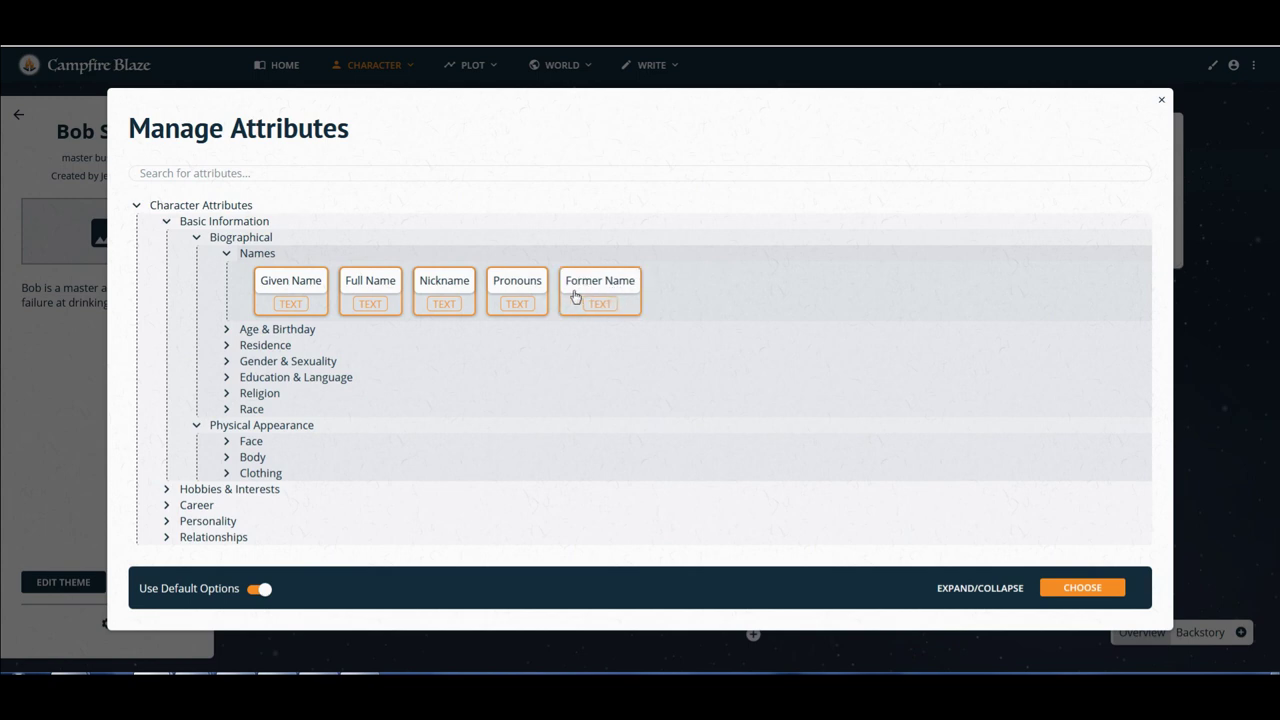
Examine the Biographical attribute groups: Age & Birthday, Residence, Gender & Sexuality, Education & Language, Religion and Race.
left_click(227, 329)
left_click(227, 405)
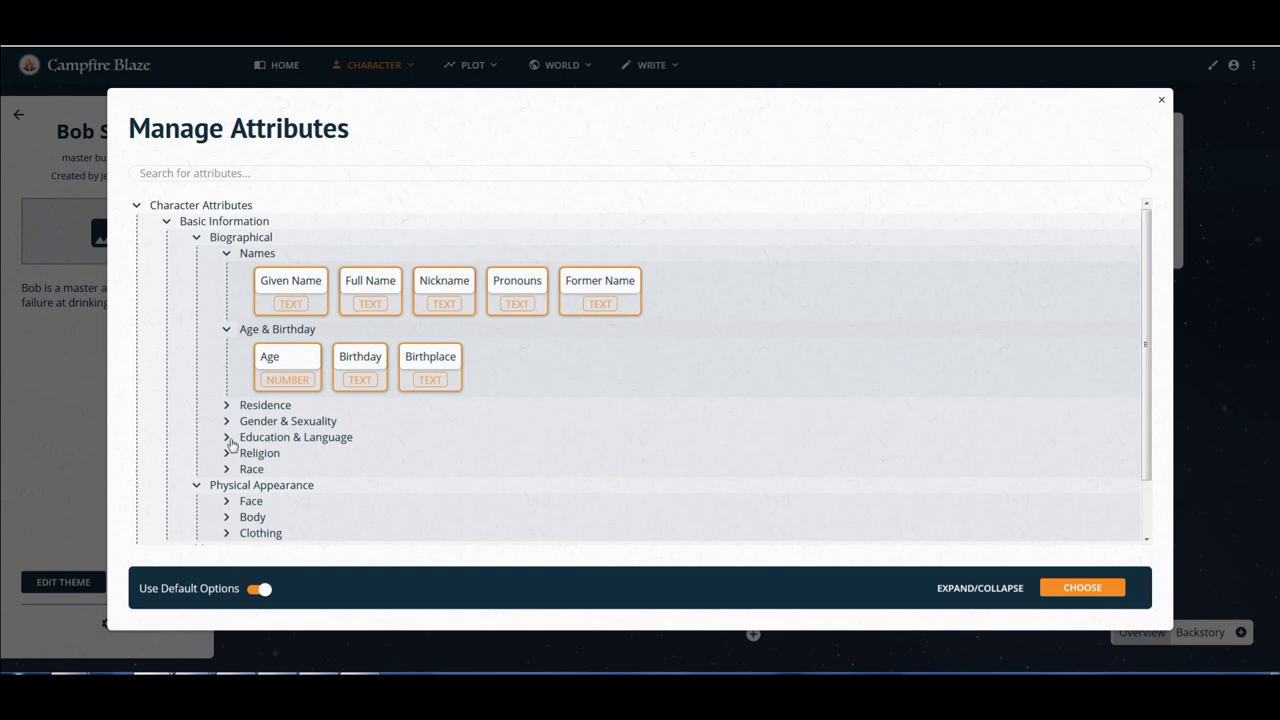
scroll(225, 433, "down", 1)
scroll(225, 433, "down", 2)
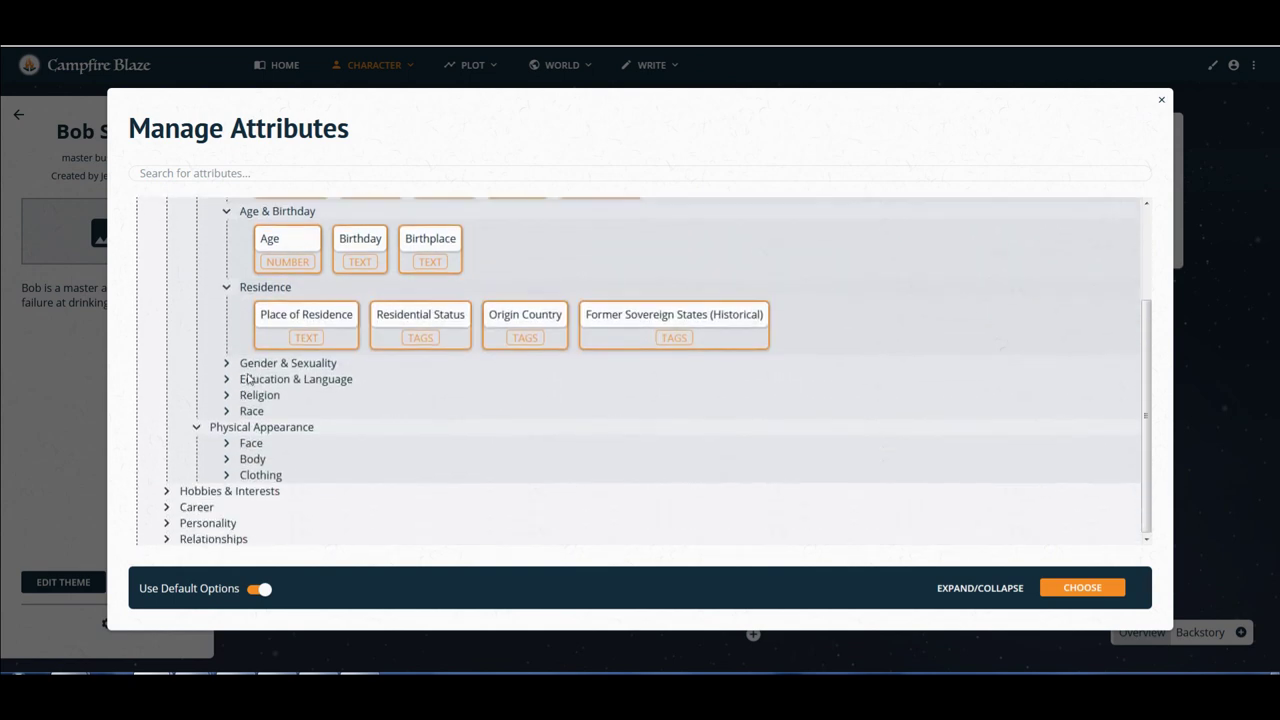
left_click(227, 363)
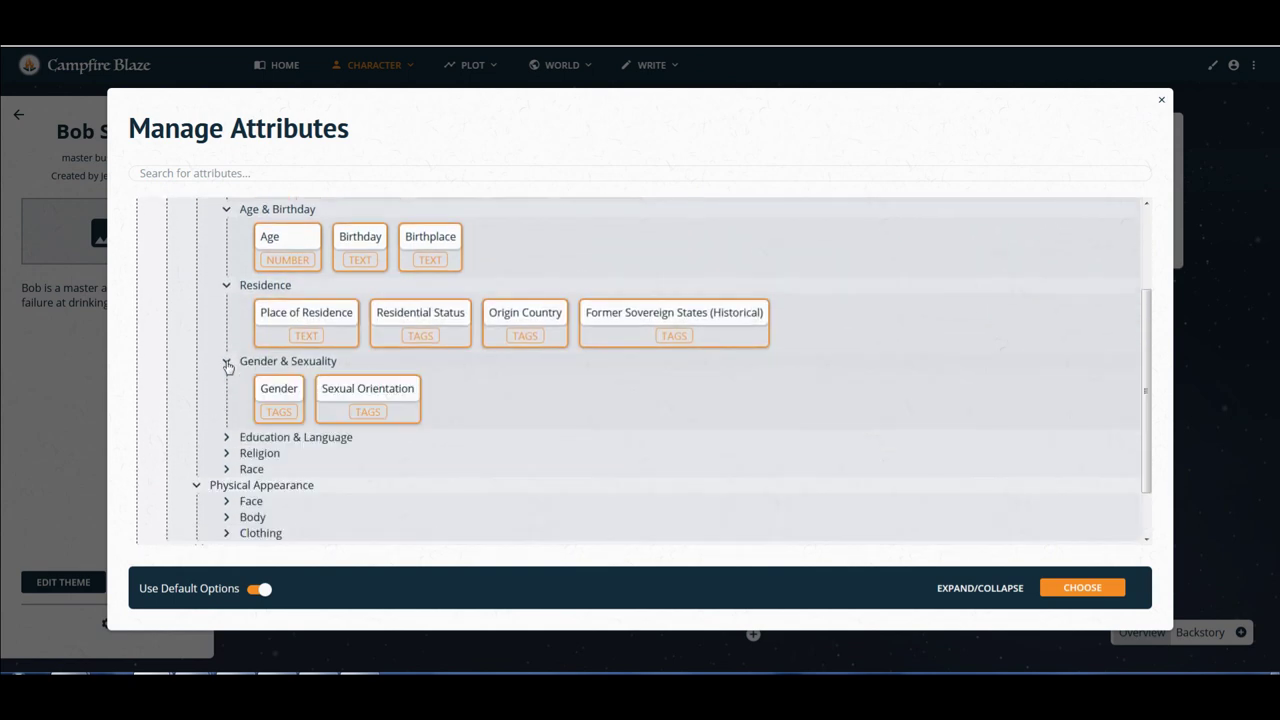
left_click(226, 440)
scroll(229, 447, "down", 1)
scroll(229, 447, "down", 1)
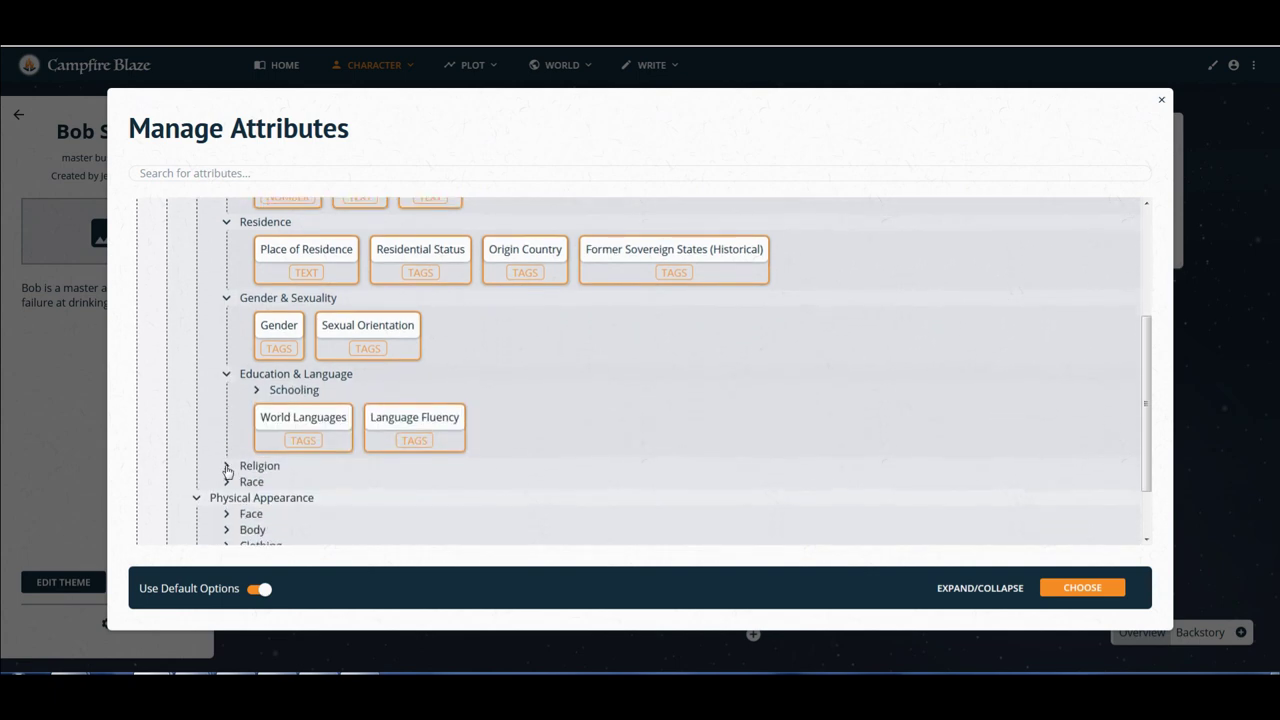
left_click(227, 454)
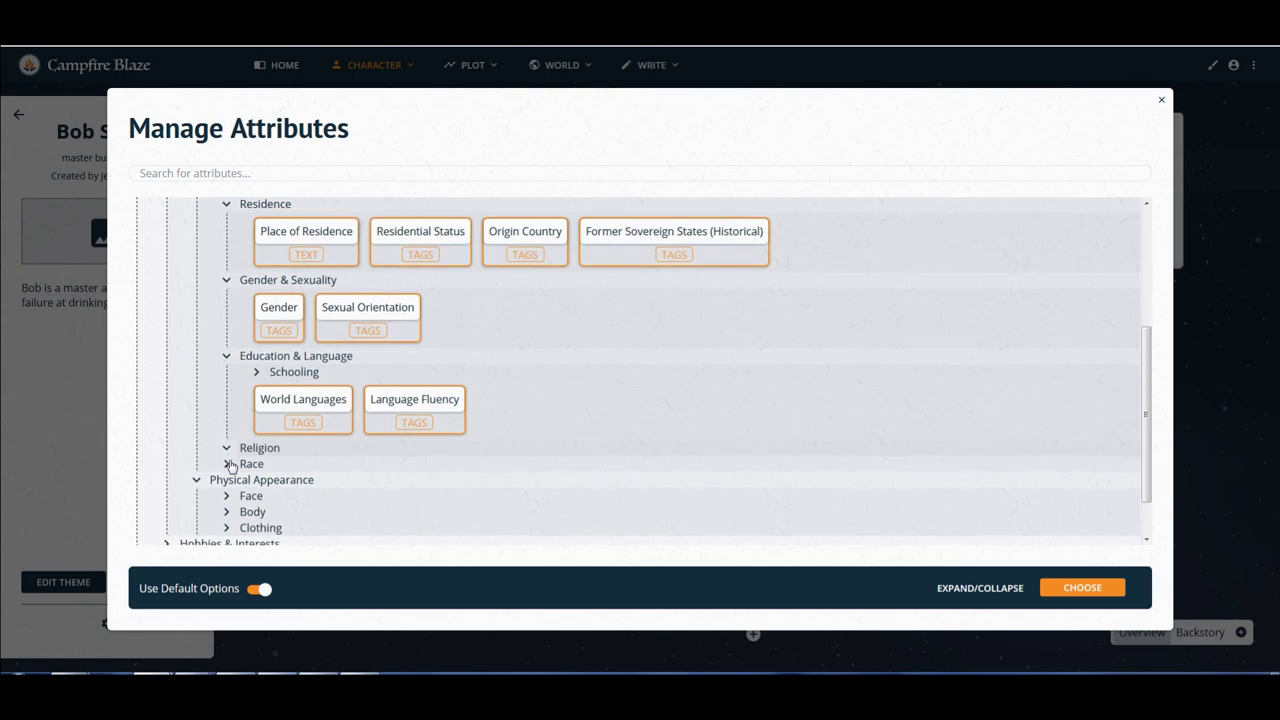
scroll(238, 474, "down", 1)
scroll(238, 474, "down", 2)
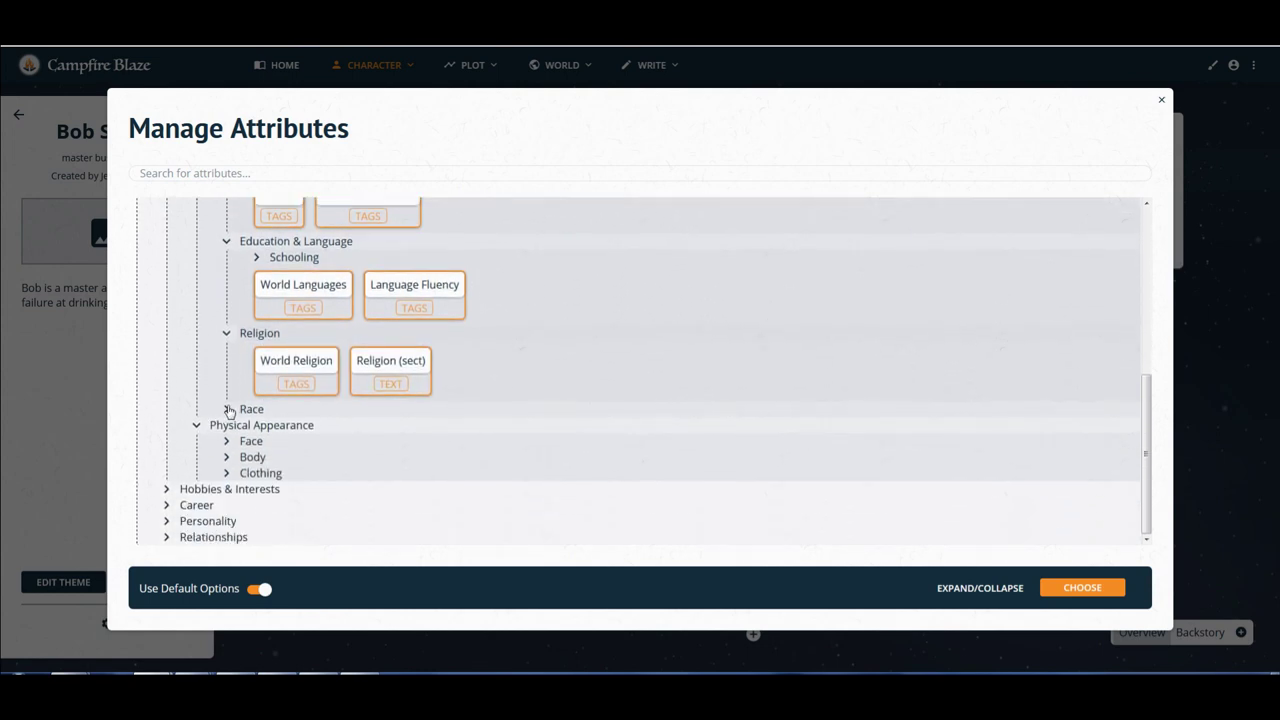
left_click(228, 410)
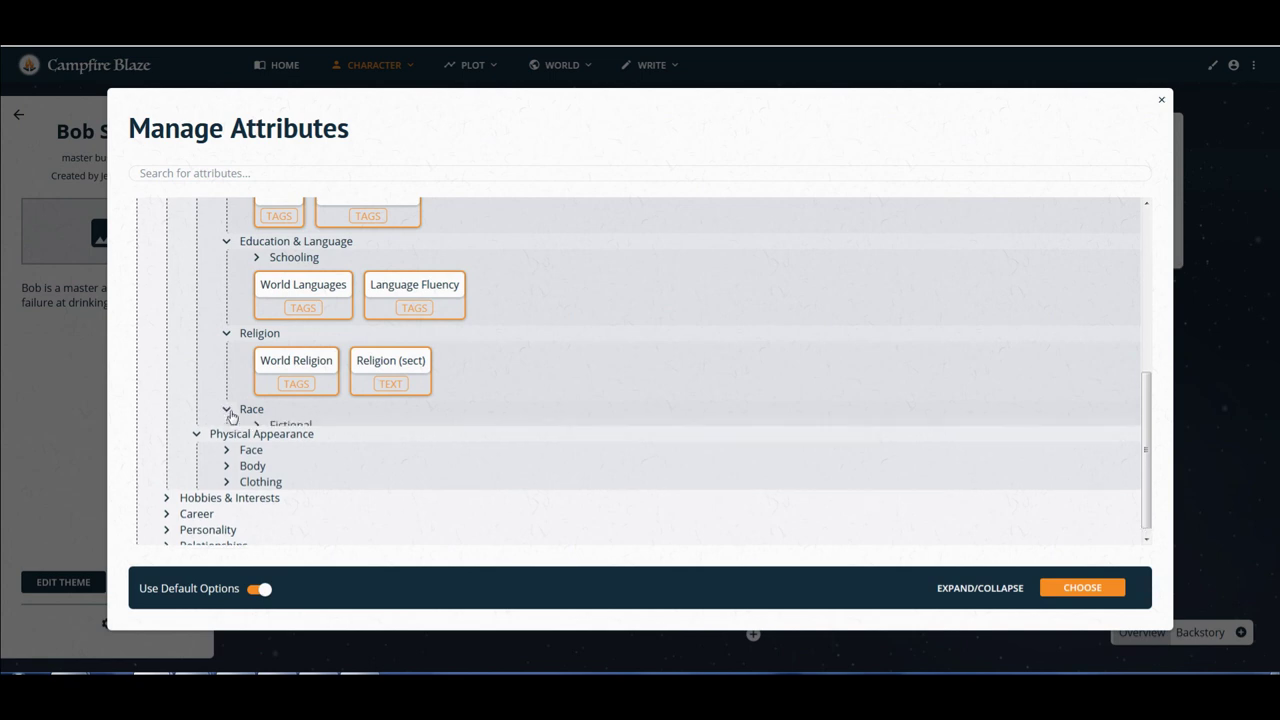
scroll(268, 425, "down", 1)
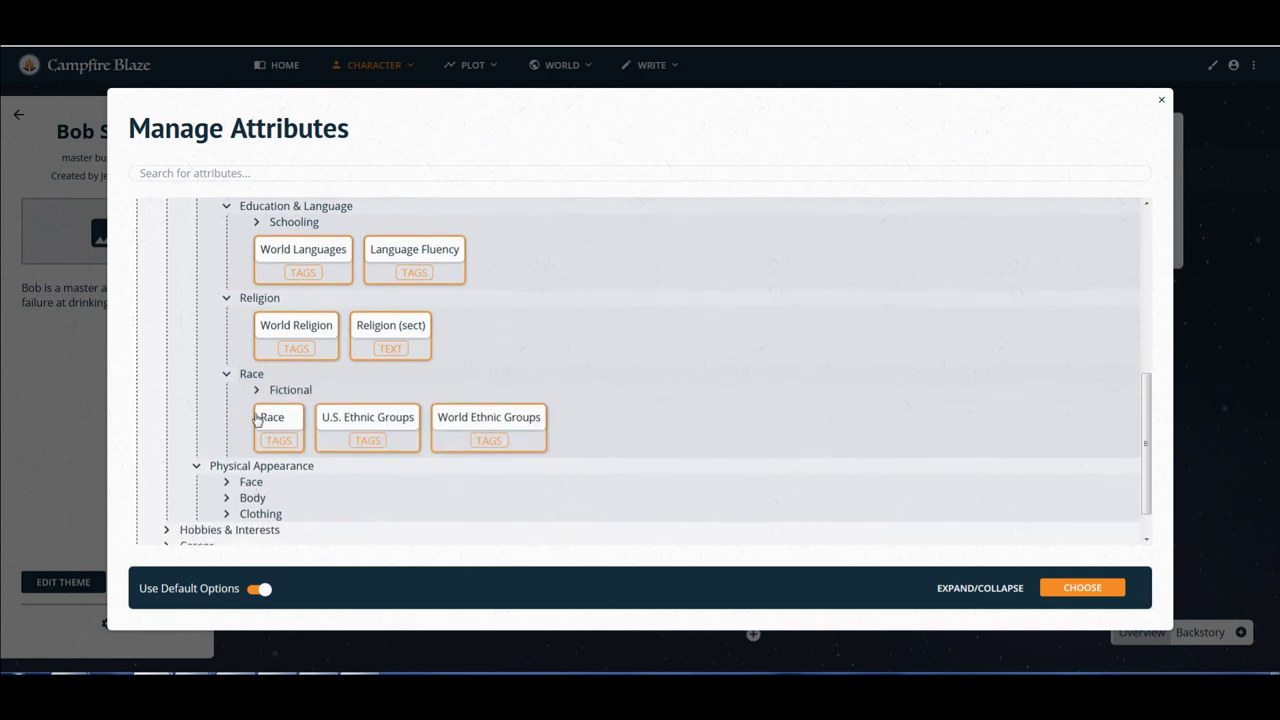
scroll(274, 459, "down", 1)
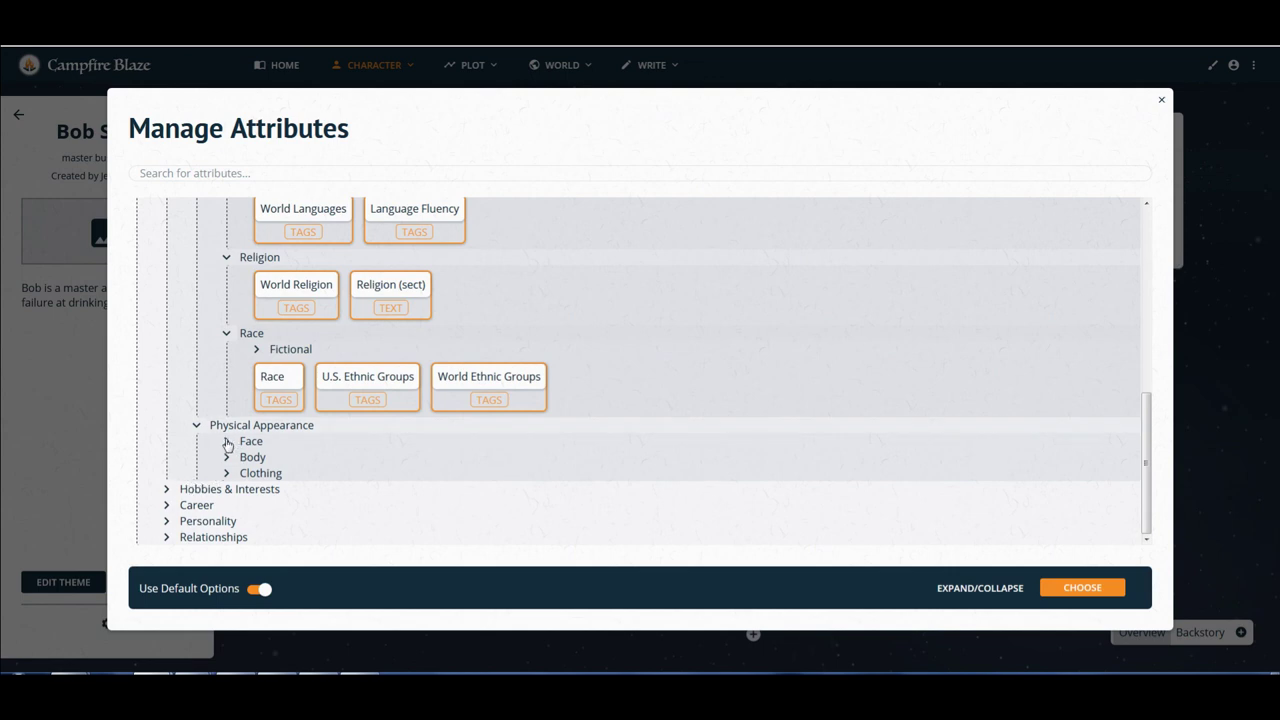
Expand the Face, Body and Clothing groups under Physical Appearance to examine their available attributes.
left_click(227, 445)
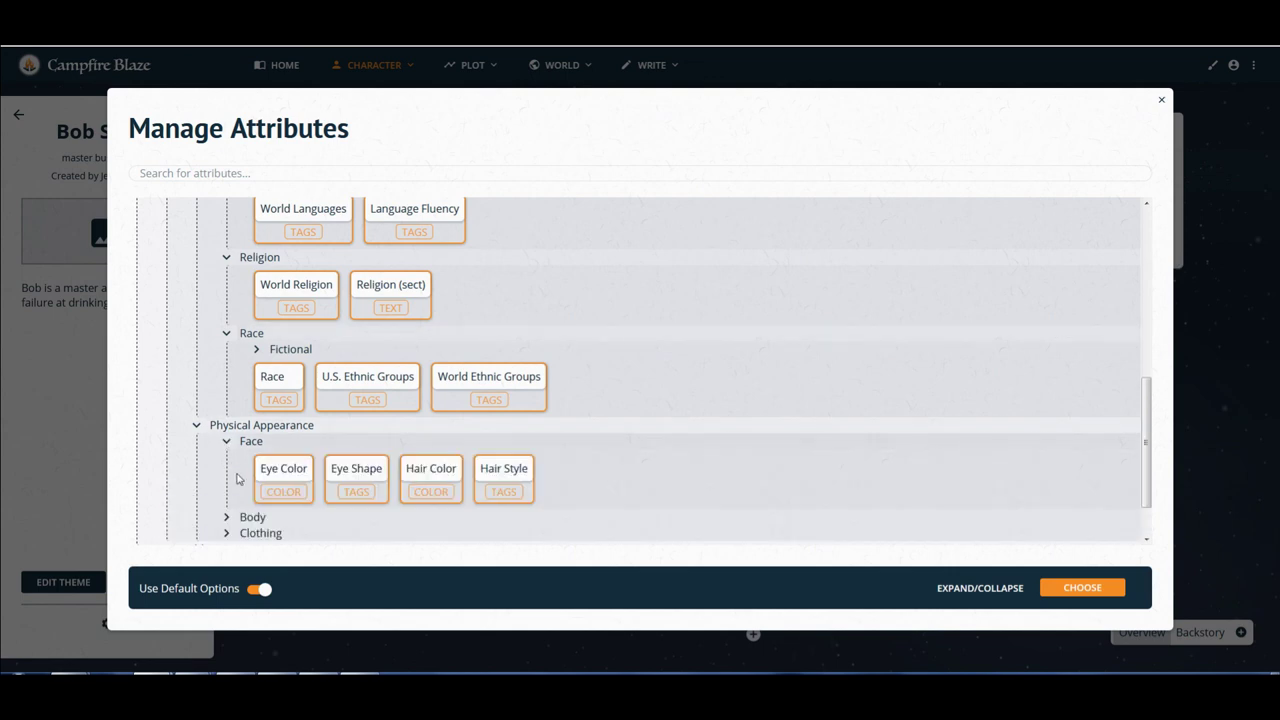
scroll(235, 461, "down", 2)
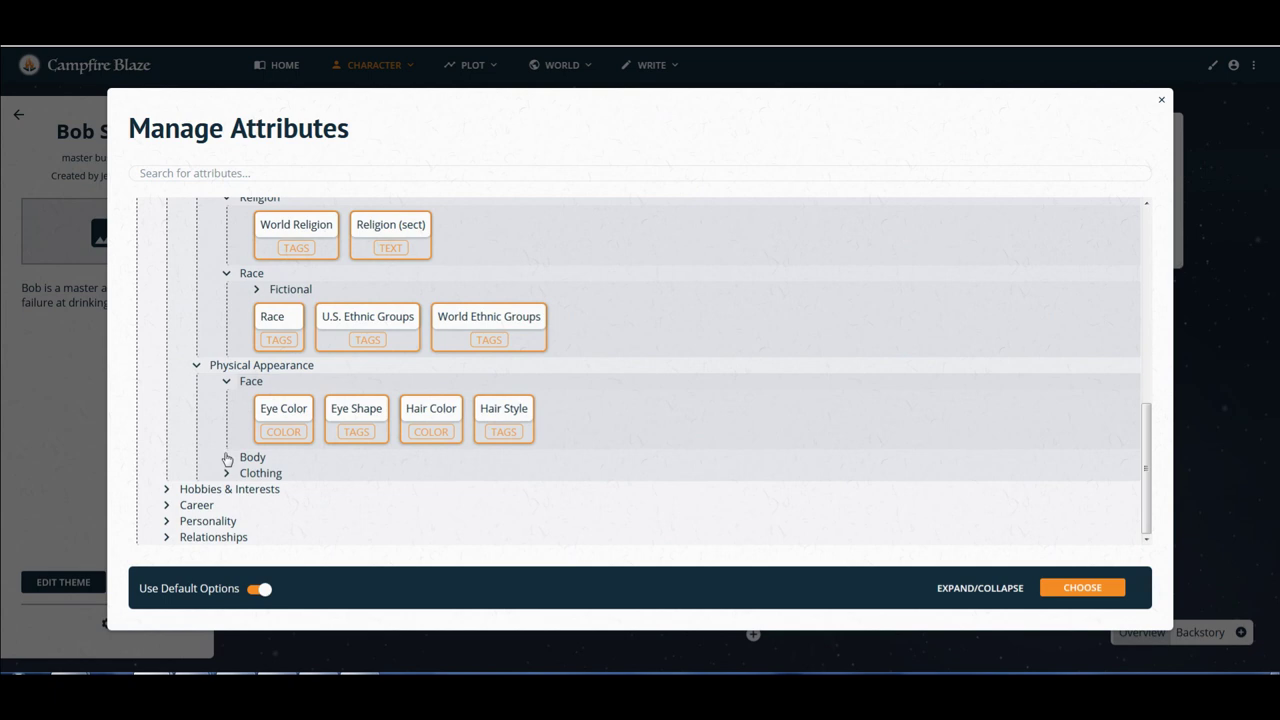
left_click(228, 459)
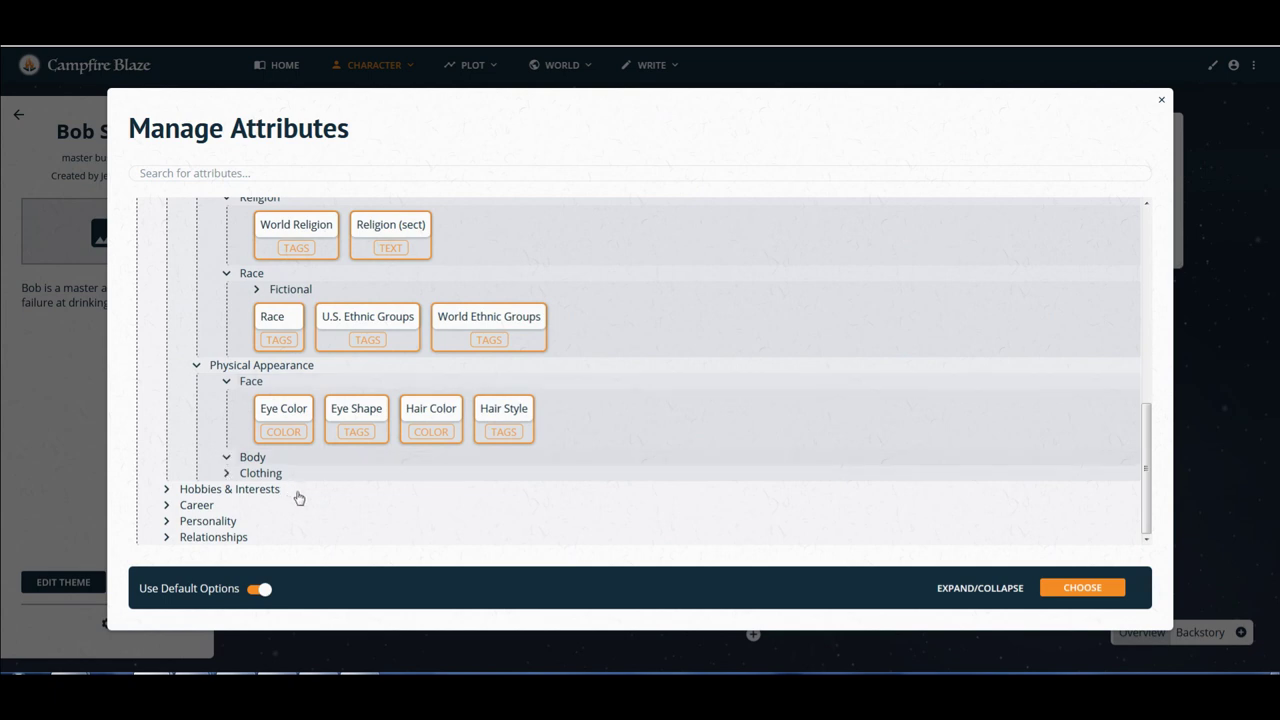
scroll(300, 497, "down", 3)
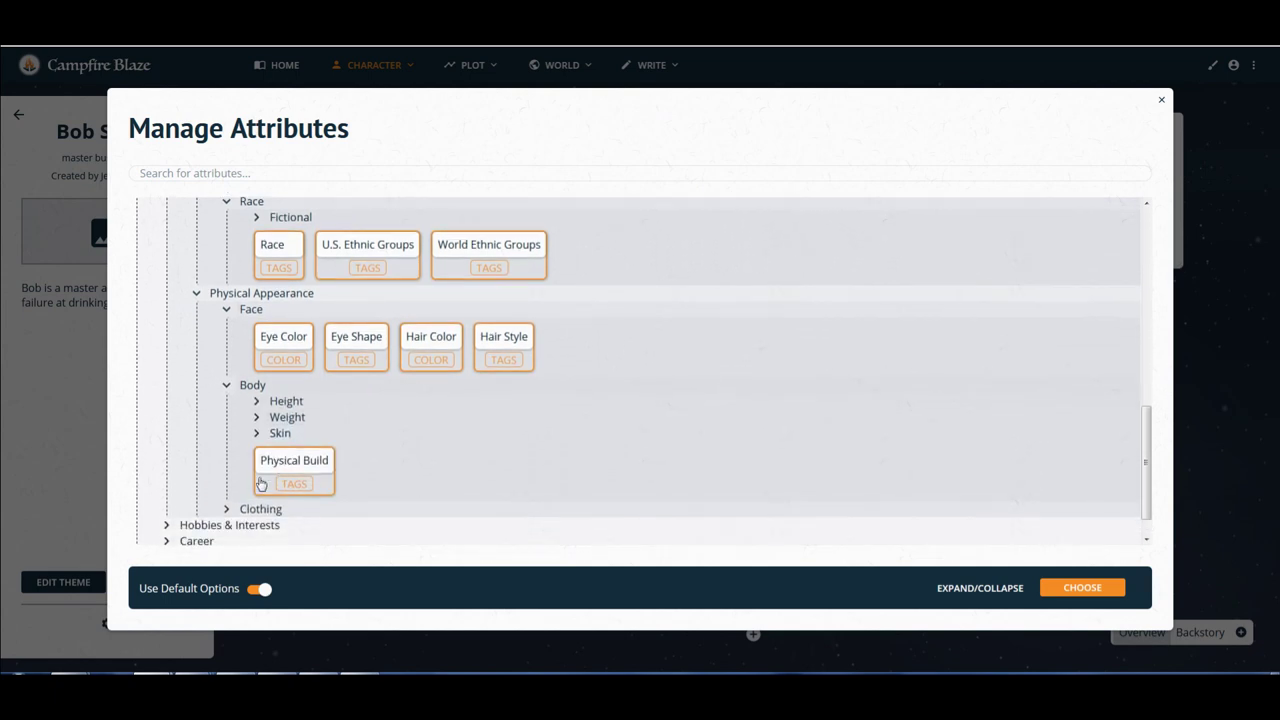
scroll(232, 510, "down", 1)
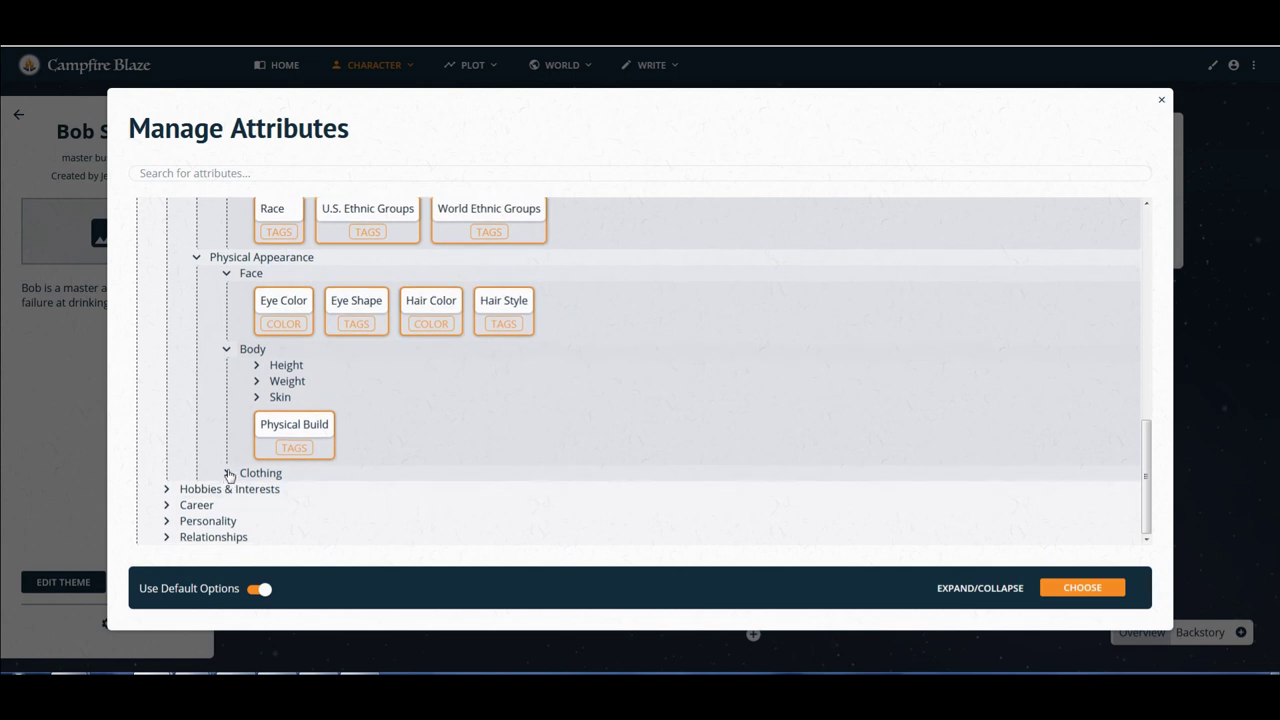
left_click(228, 475)
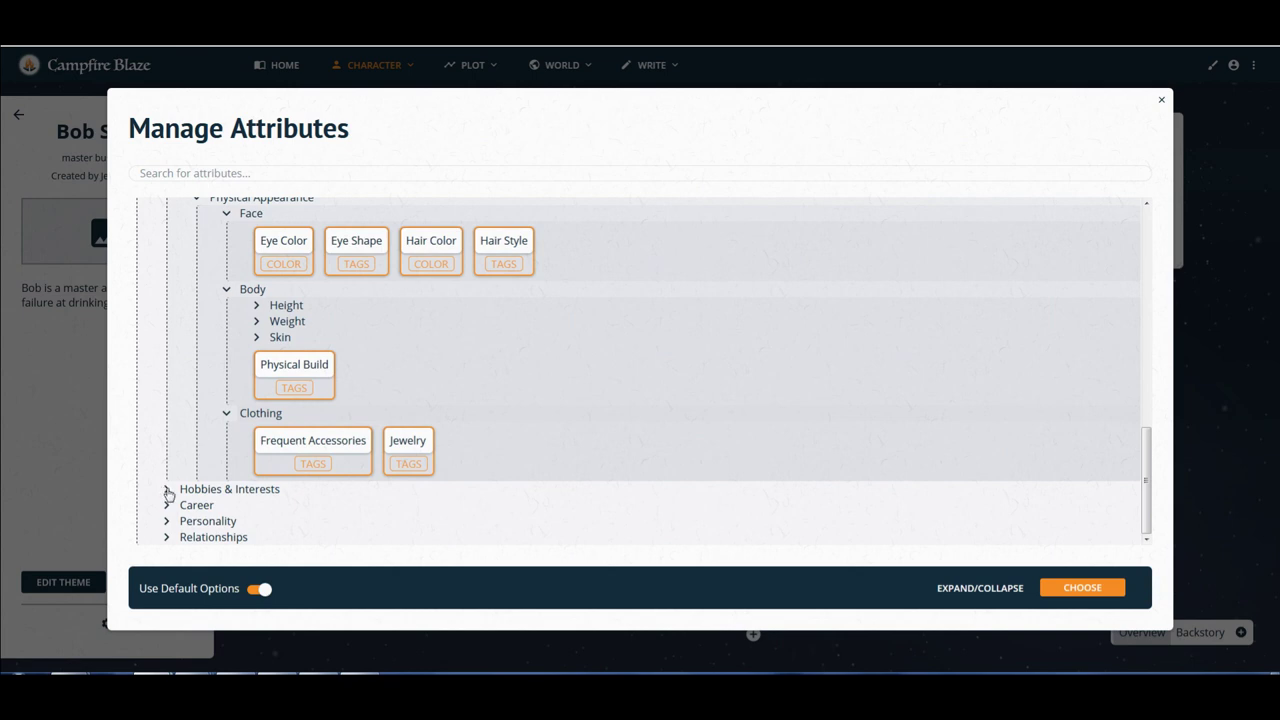
Examine the attributes under Hobbies & Interests, Career, Personality and Relationships, and close the attribute manager.
left_click(298, 493)
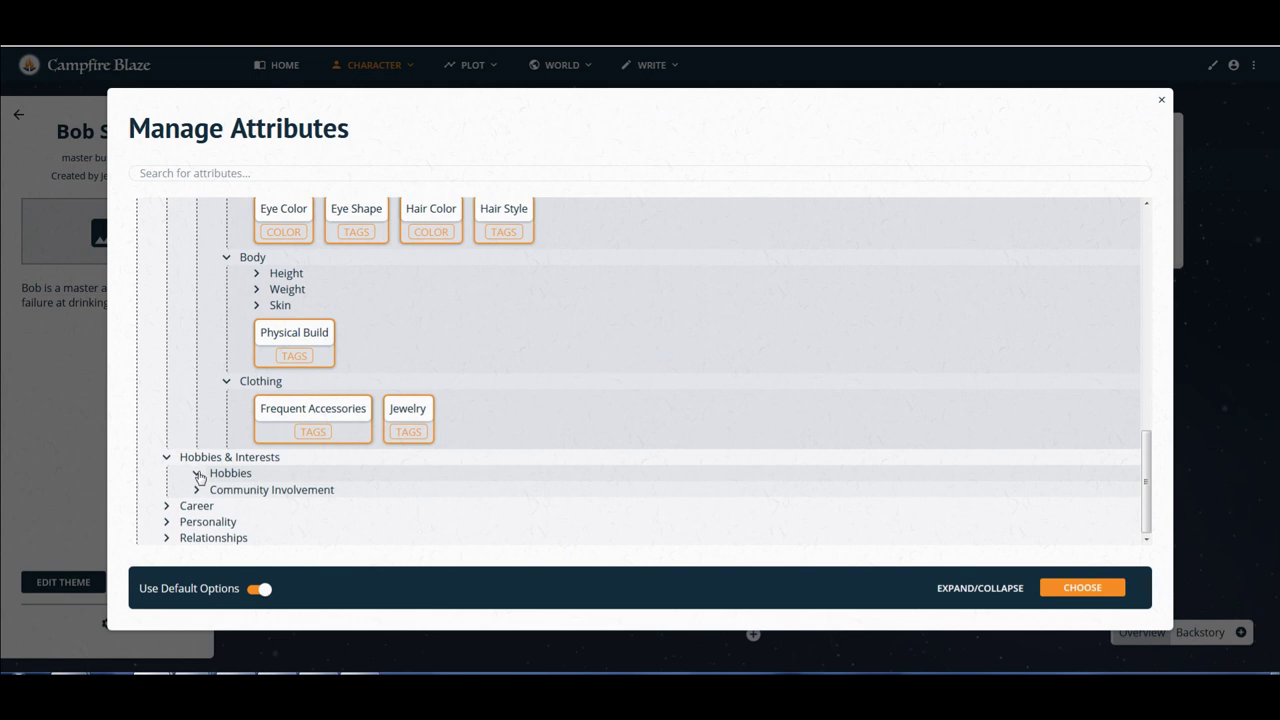
left_click(200, 477)
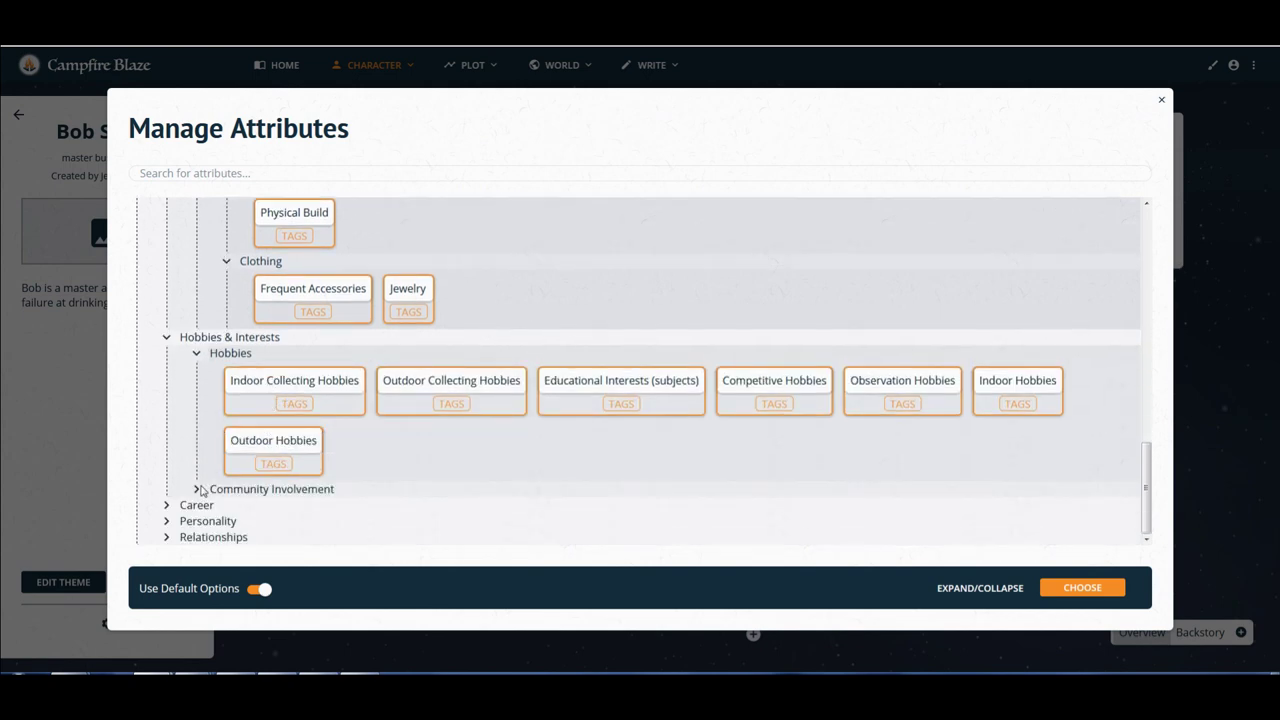
left_click(285, 490)
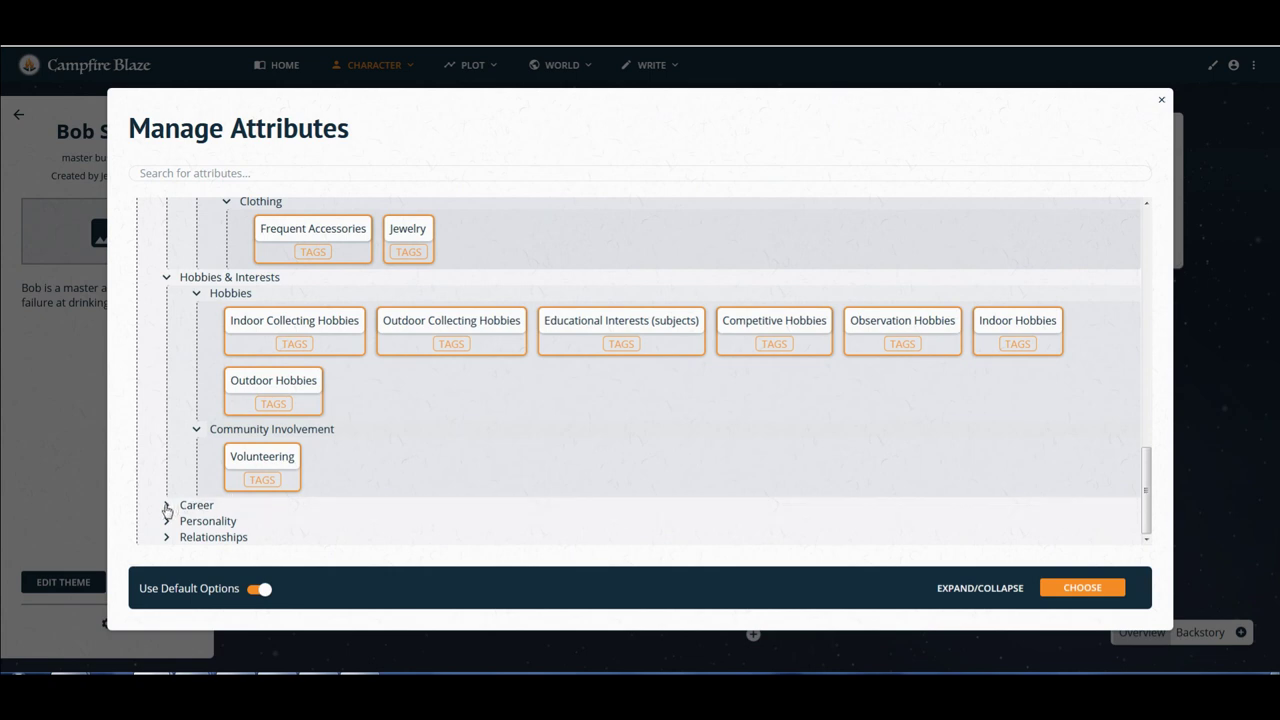
left_click(266, 512)
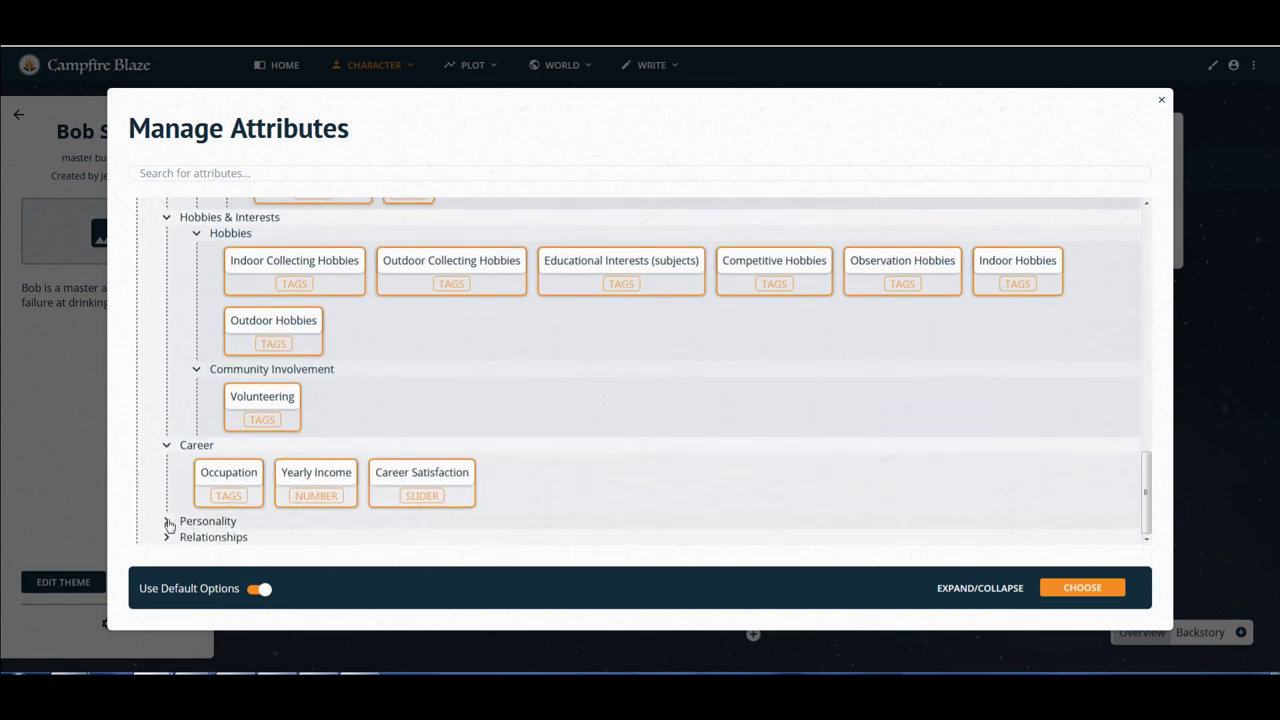
left_click(271, 522)
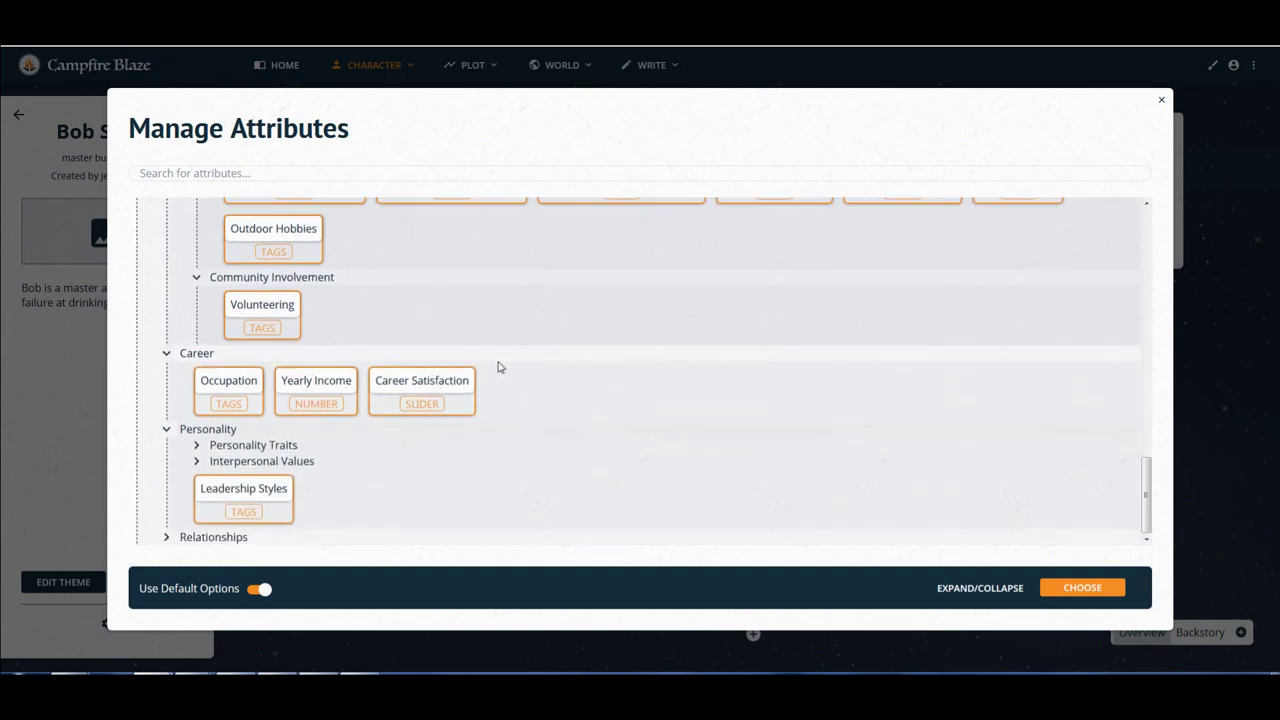
left_click(168, 541)
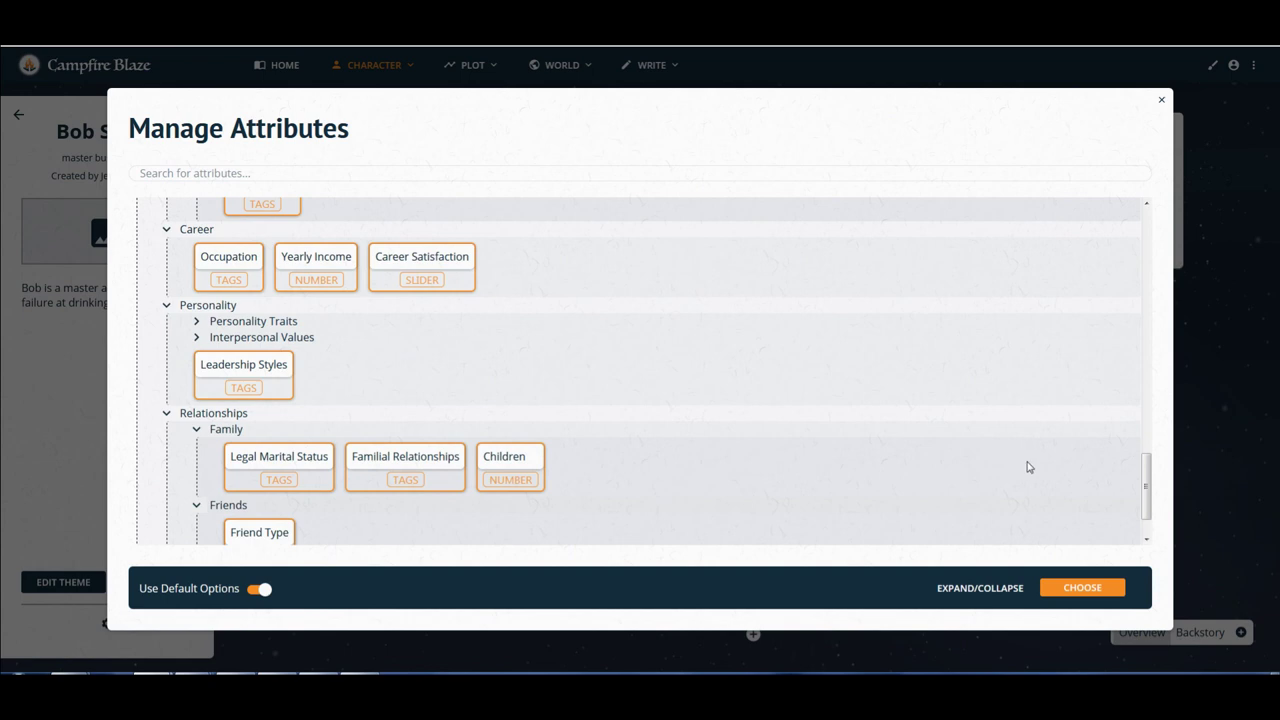
left_click(1162, 104)
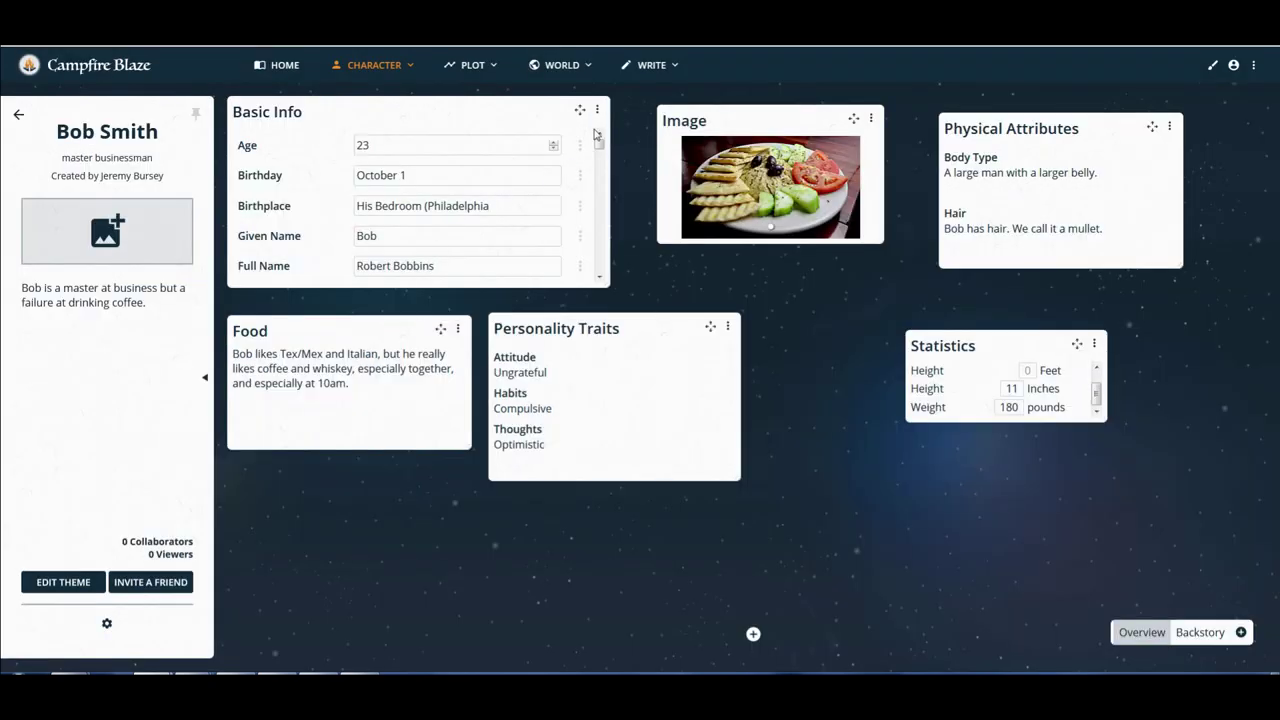
mouse_move(600, 148)
left_mouse_down()
mouse_move(605, 288)
mouse_move(622, 141)
left_mouse_up()
In Relationships, create a folder and a relationship web, file the web in the folder, and open the web.
left_click(409, 66)
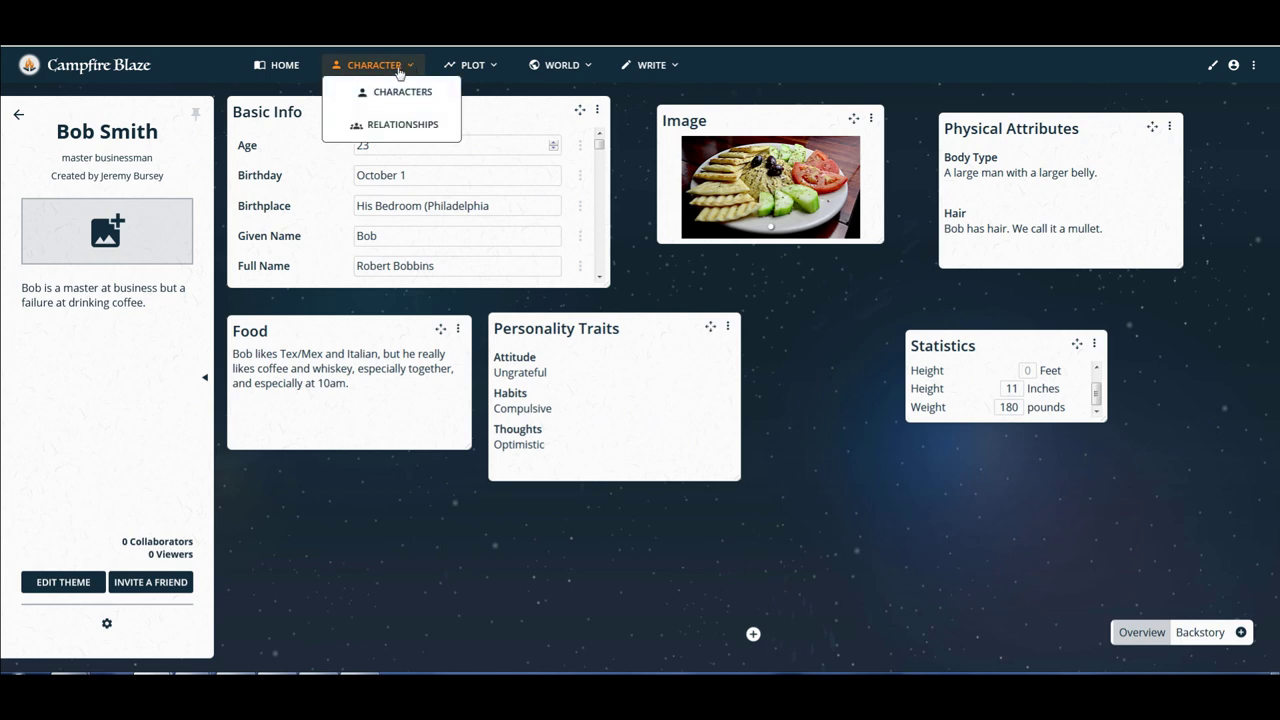
left_click(388, 127)
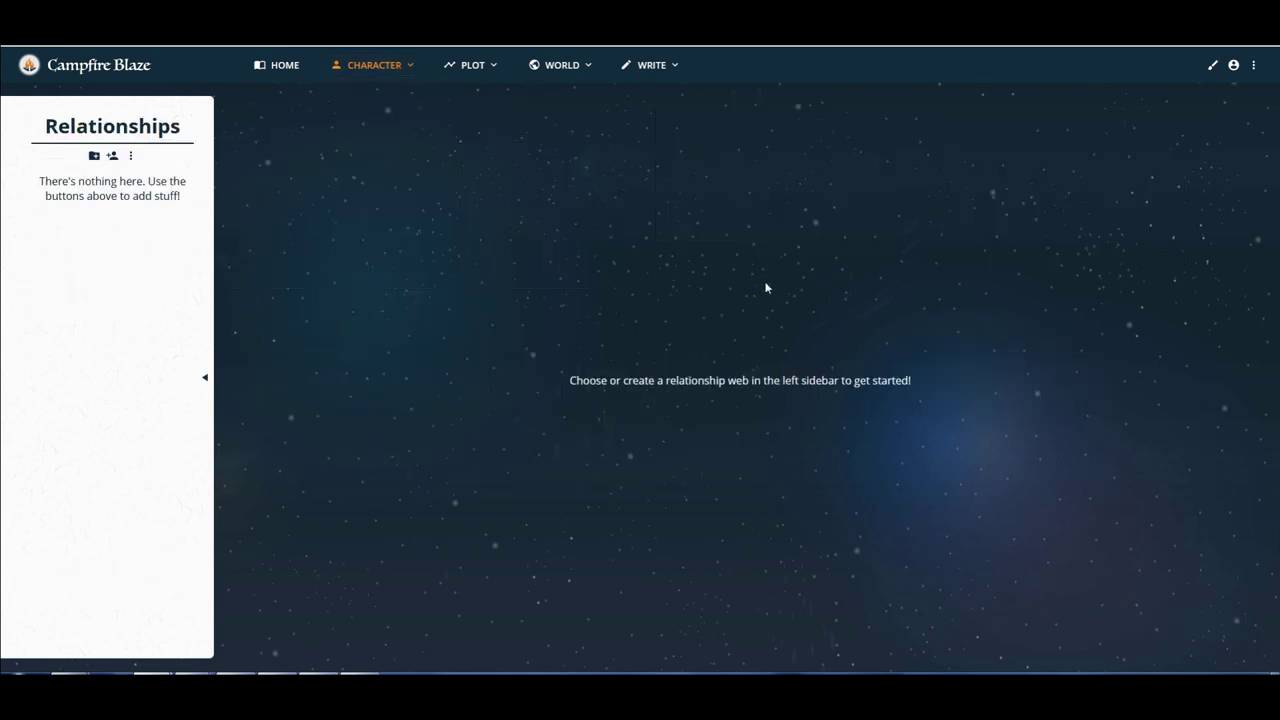
left_click(94, 157)
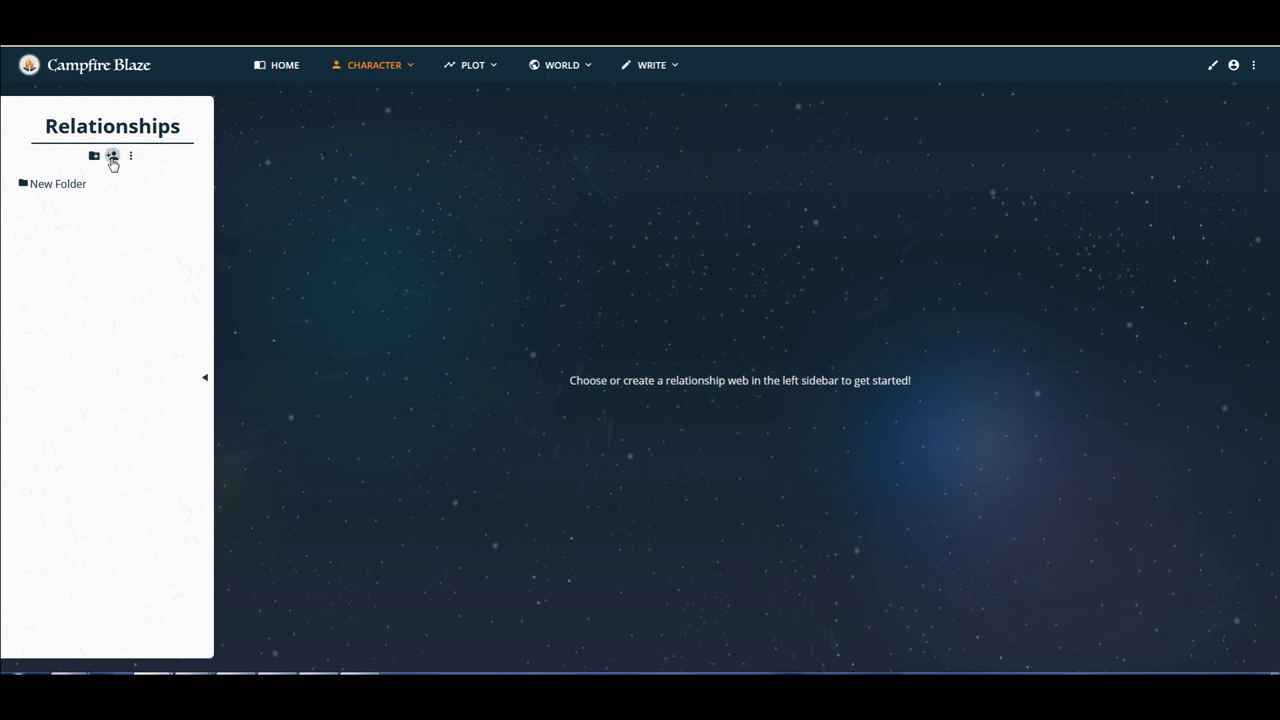
left_click(112, 158)
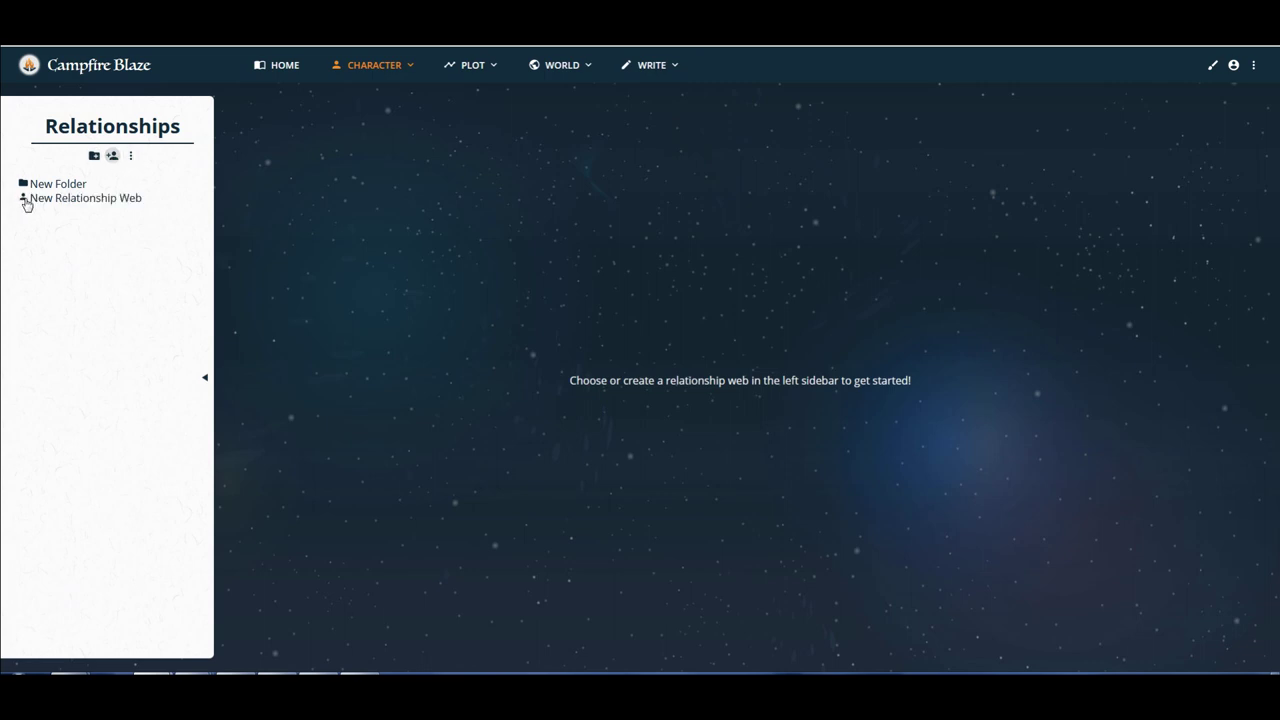
left_click_drag(28, 200, 36, 191)
left_click(23, 187)
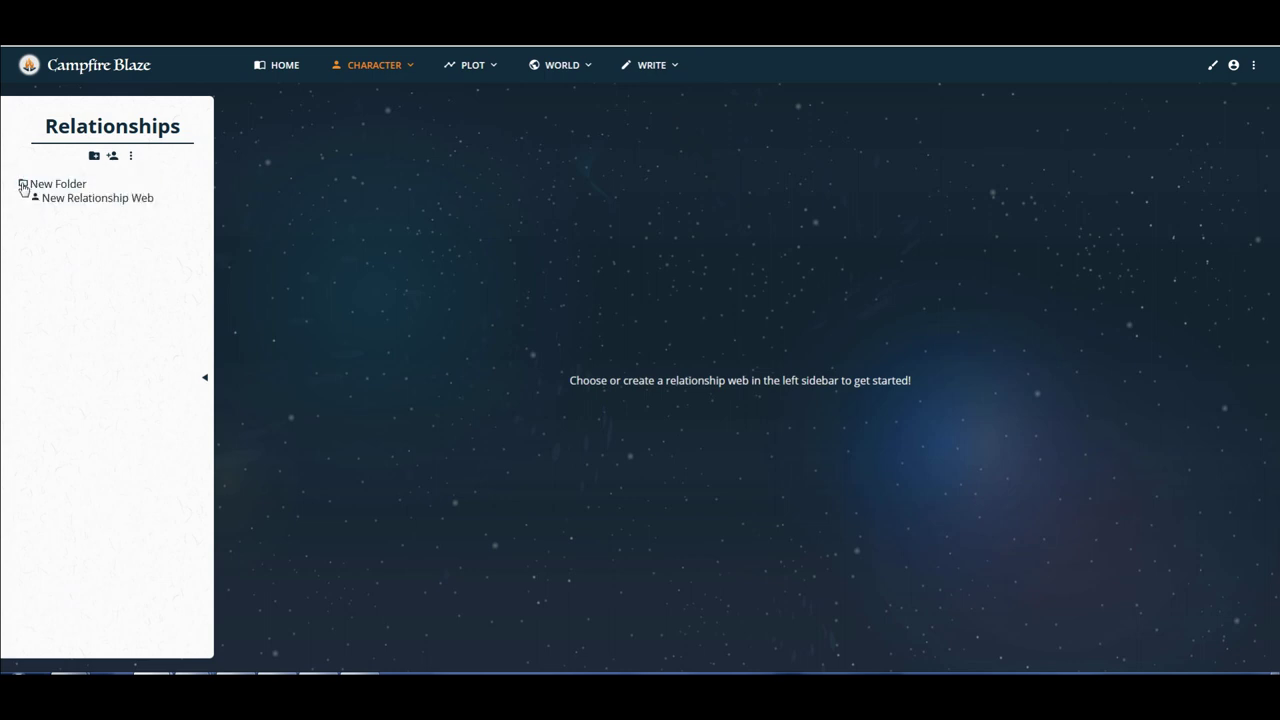
mouse_move(41, 205)
left_mouse_down()
mouse_move(6, 200)
mouse_move(23, 214)
left_mouse_up()
left_click(55, 200)
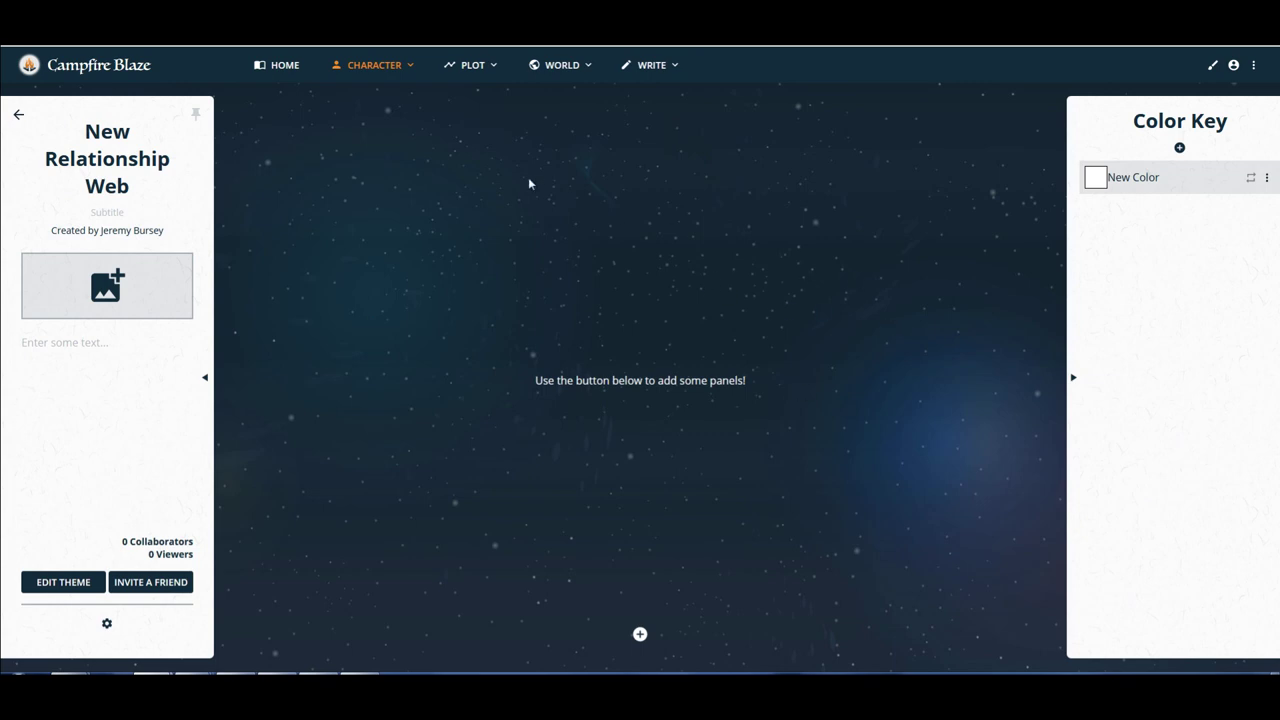
Return to the Characters list, expand the Heroes folder, add a new character and open its profile.
left_click(403, 69)
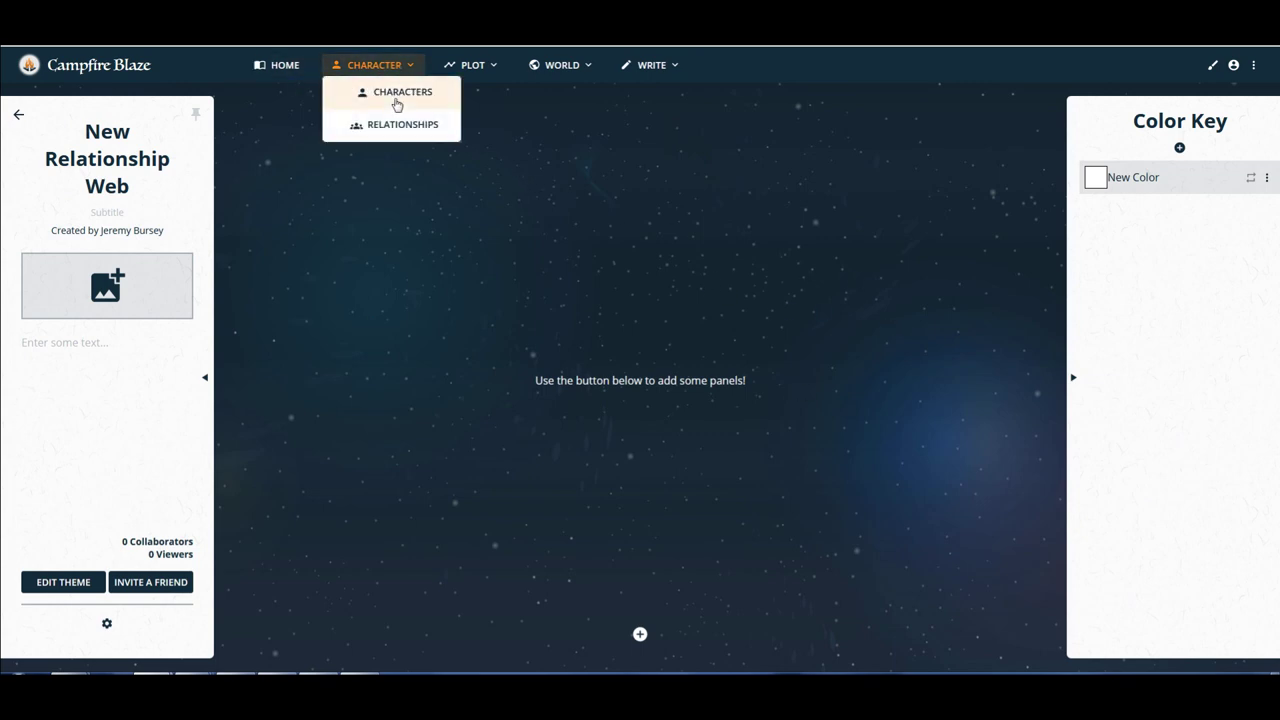
left_click(398, 100)
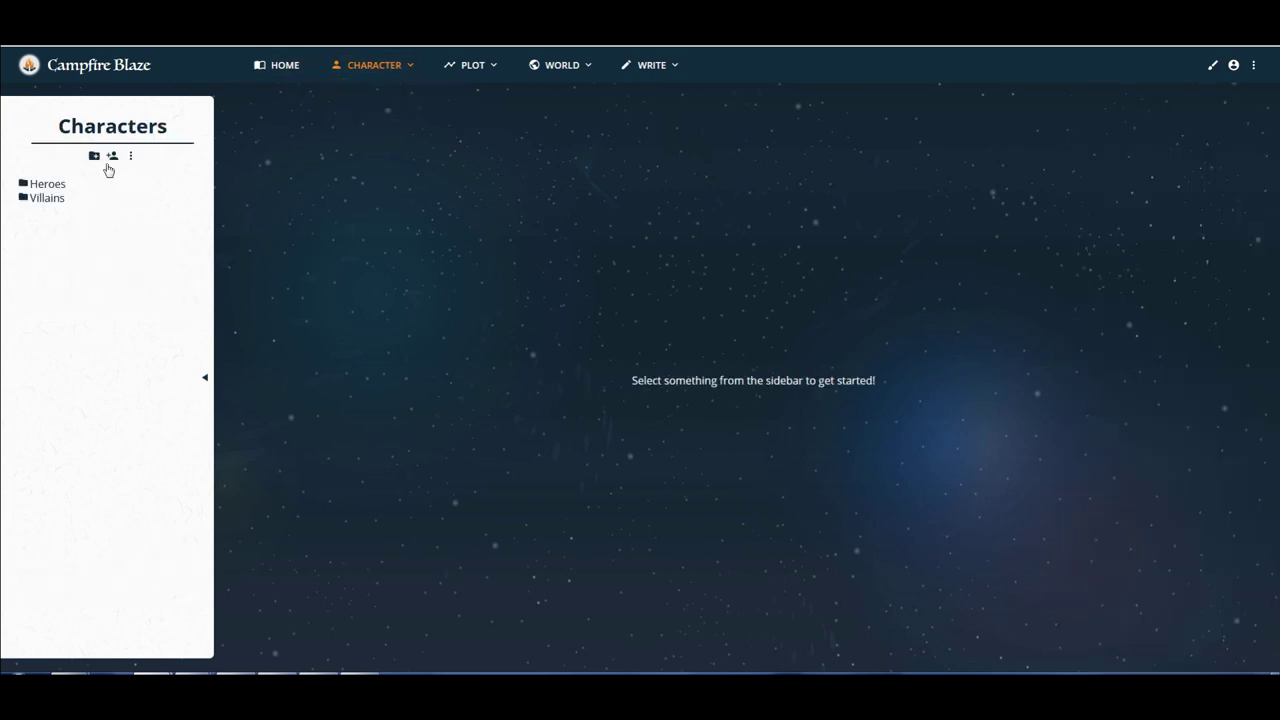
left_click(23, 184)
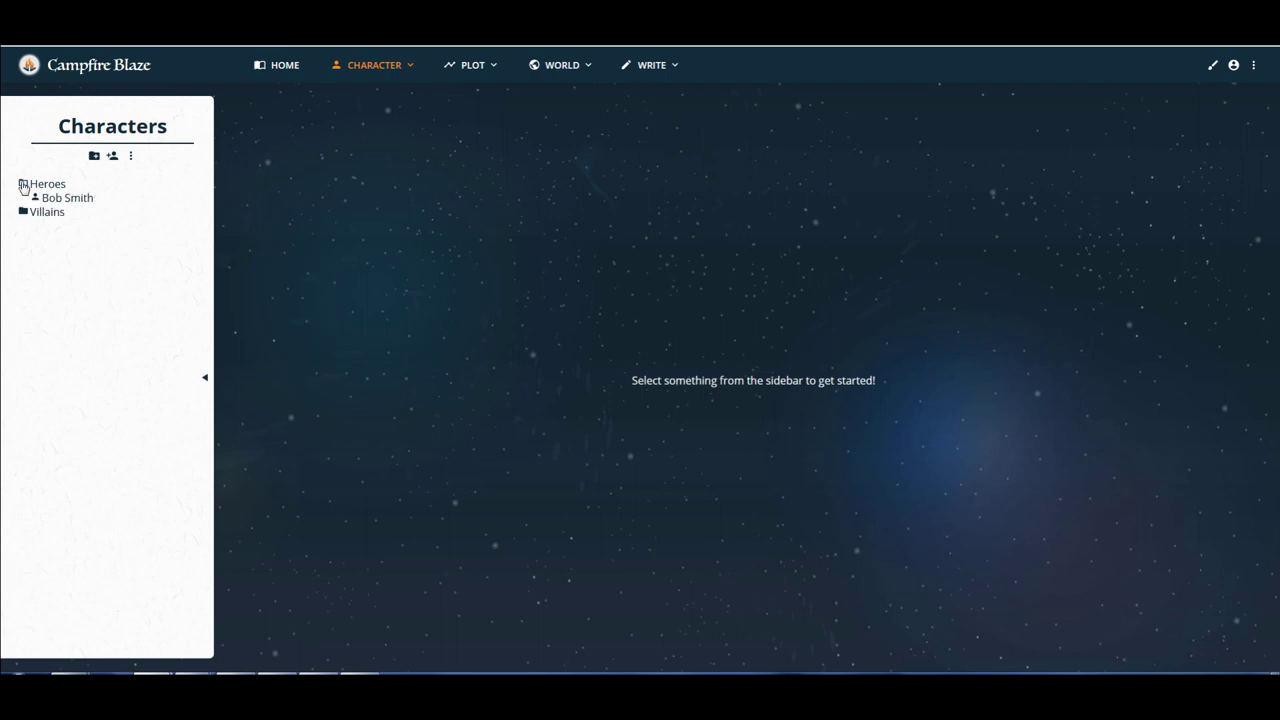
left_click(110, 163)
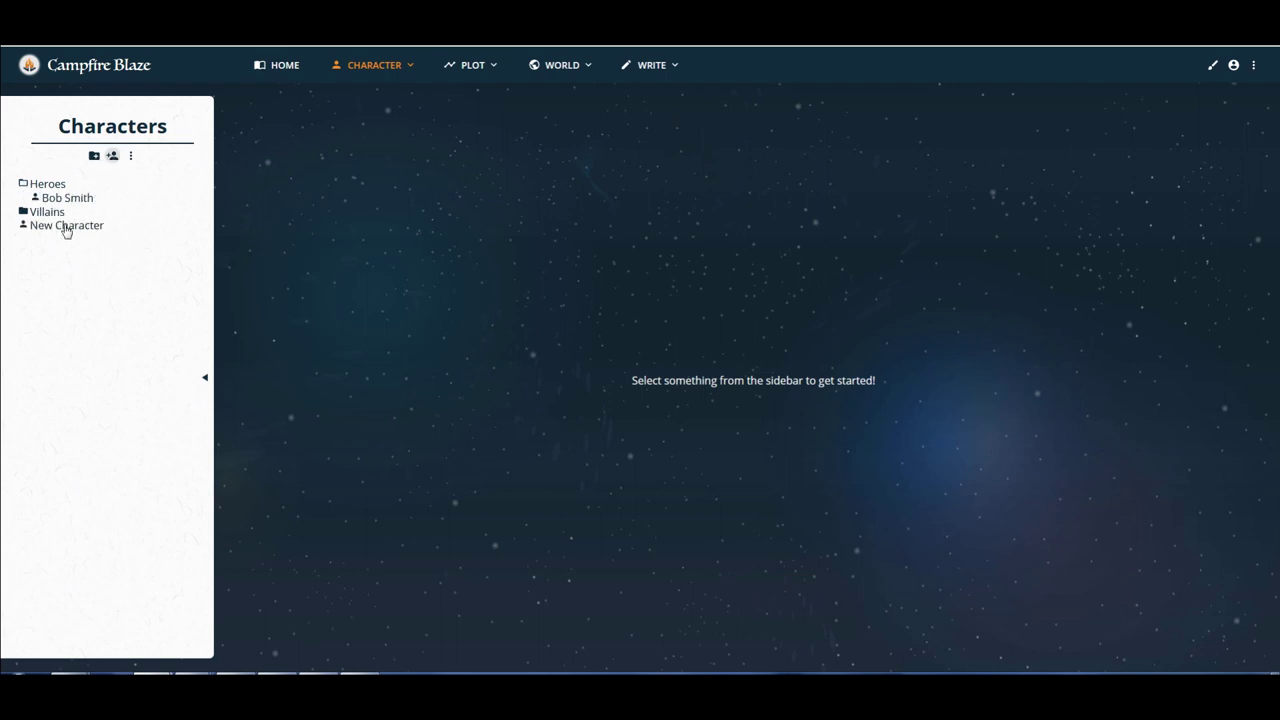
left_click(66, 226)
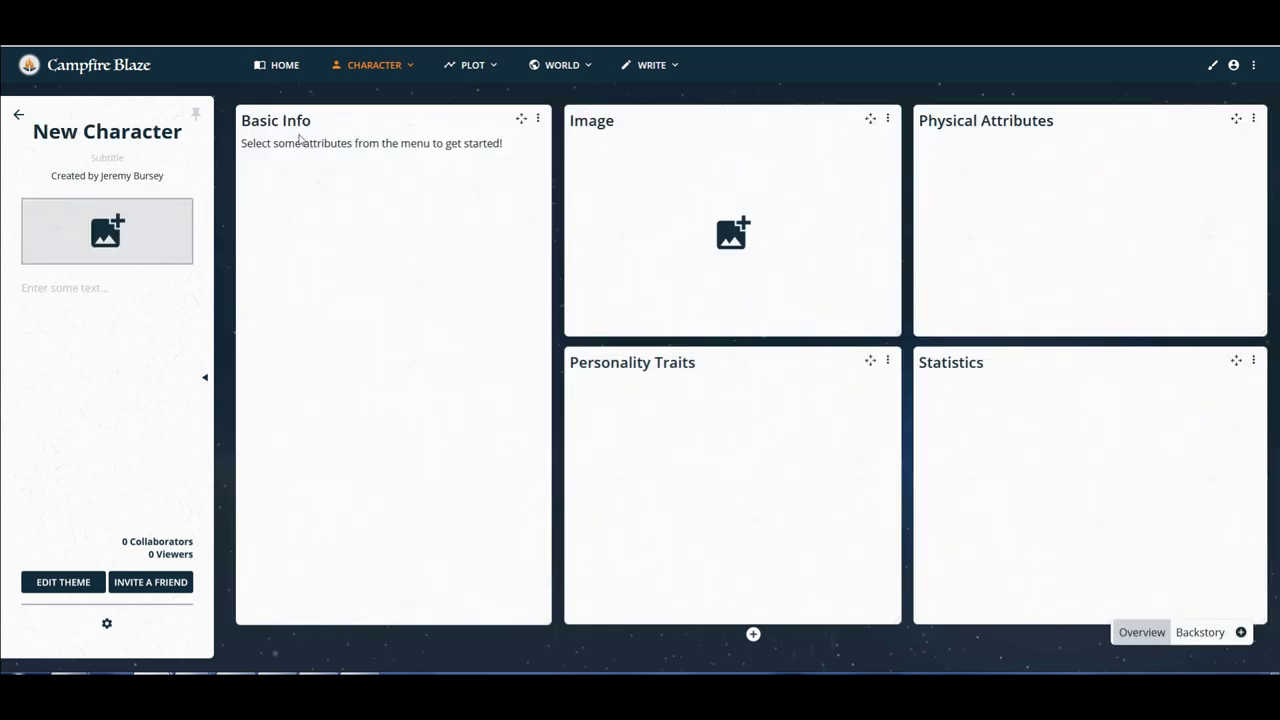
Give the new character a full name and enter a description identifying her as the existing hero's wife.
left_click(164, 146)
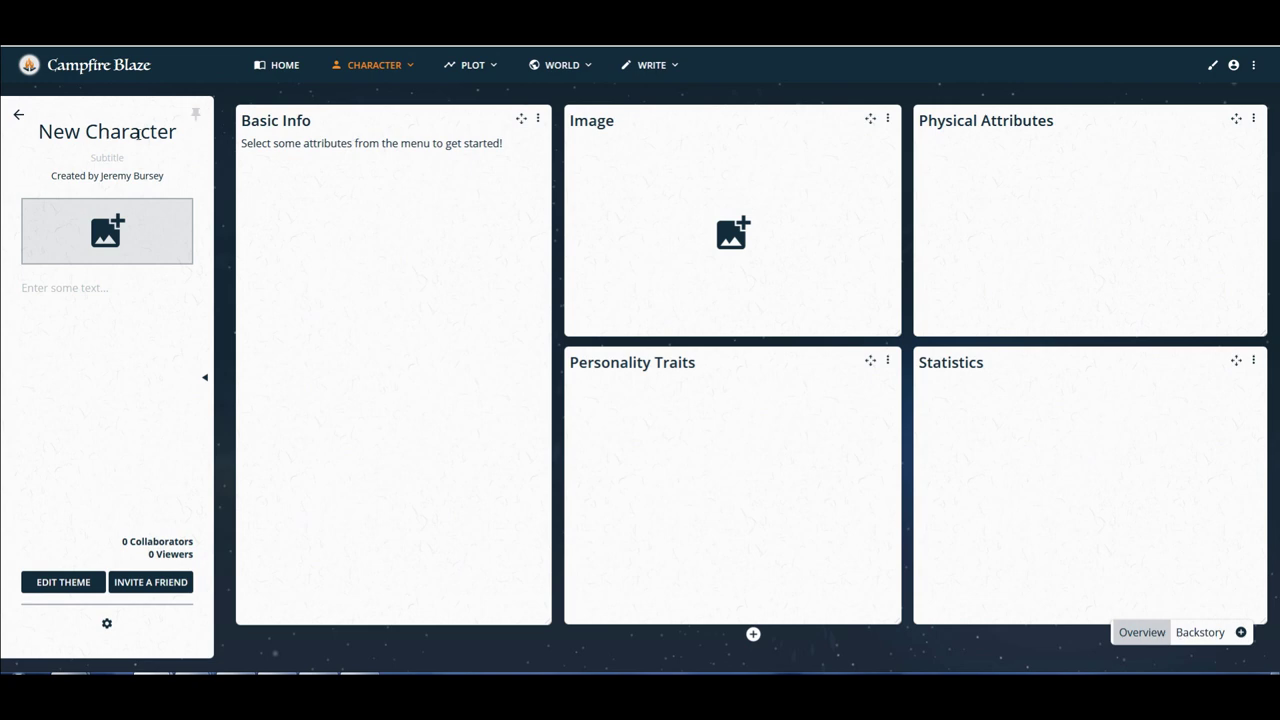
left_click_drag(176, 133, 3, 131)
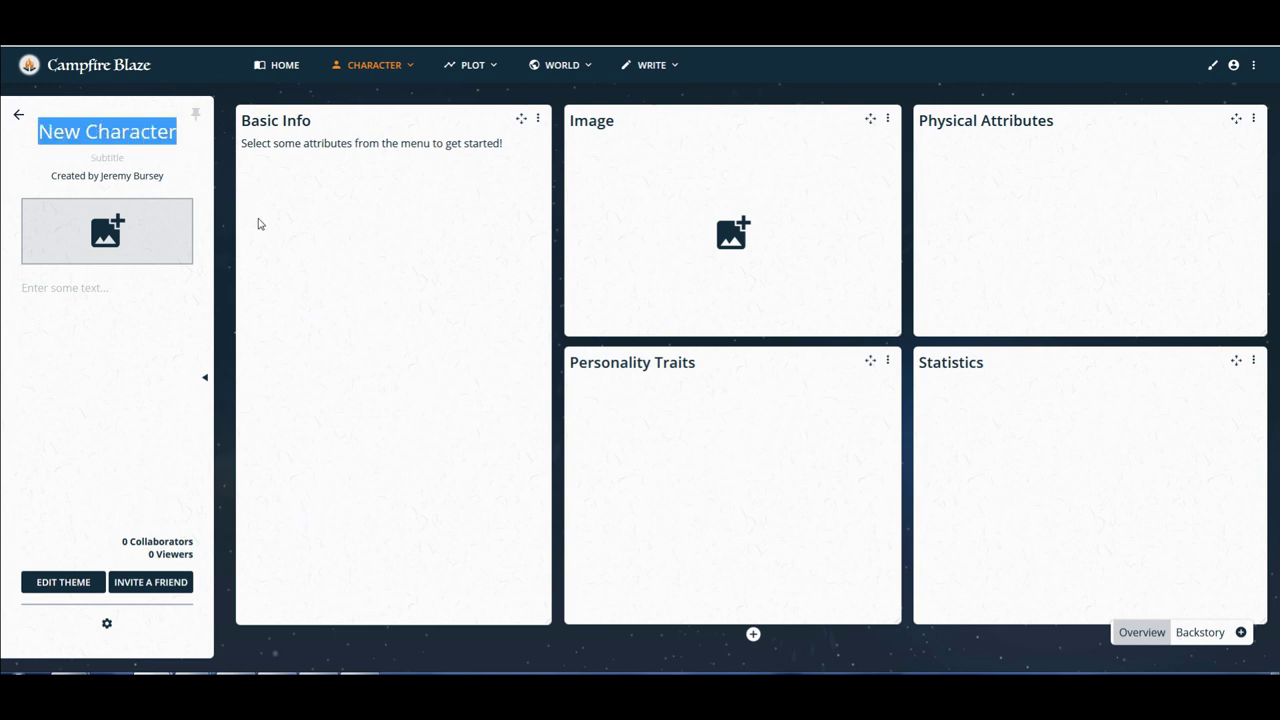
type("Jane S")
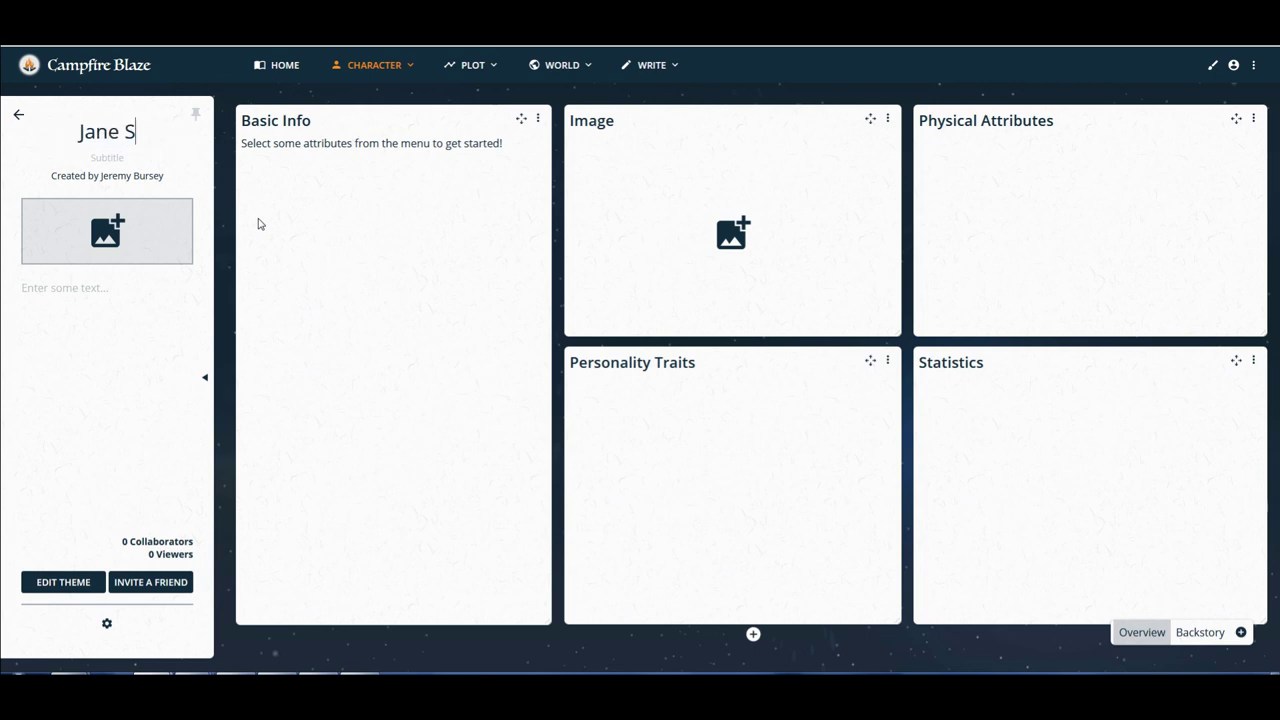
type("mith")
left_click(134, 409)
type("Bob's Wife.")
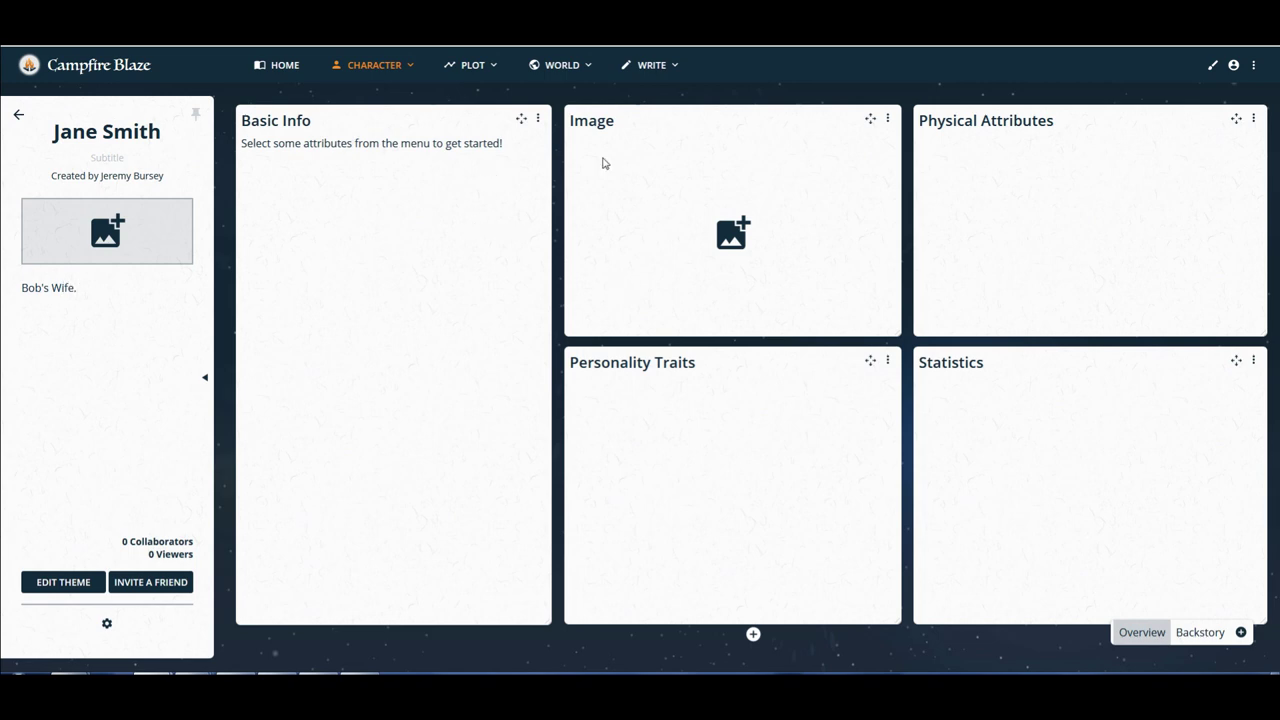
Add the Given Name attribute to the Basic Info panel and fill in the character's name.
left_click(538, 118)
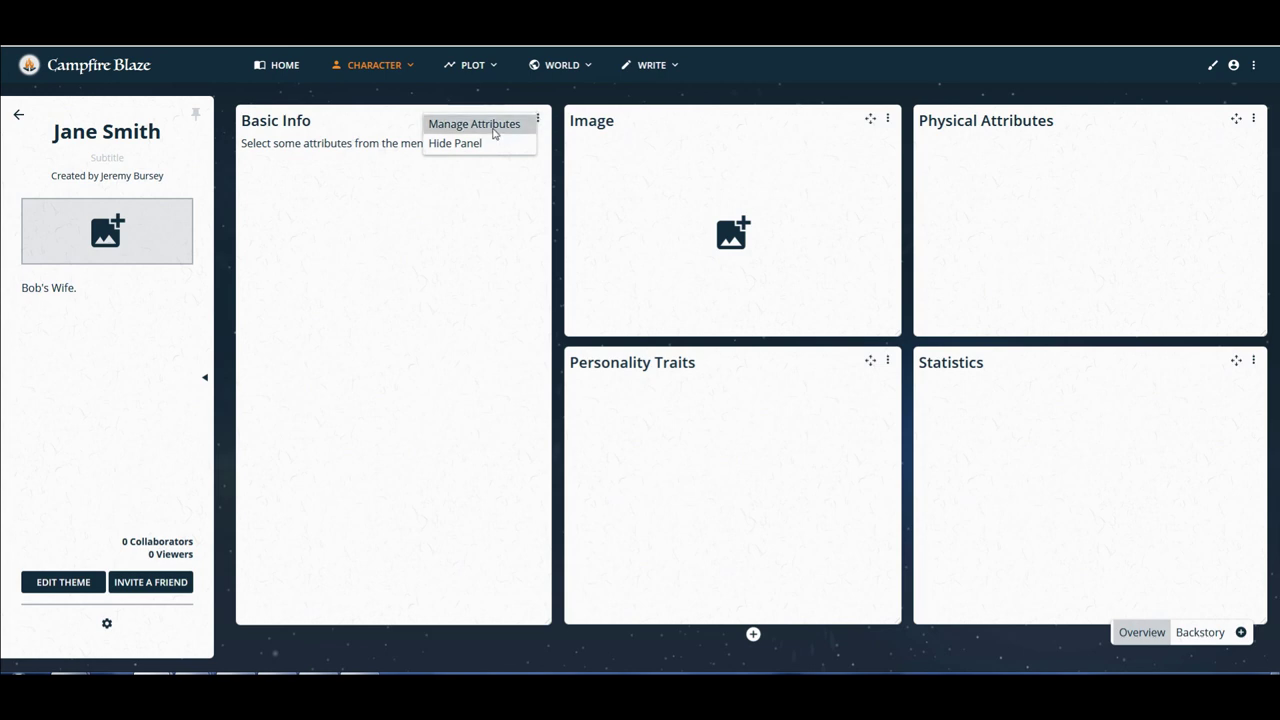
left_click(493, 134)
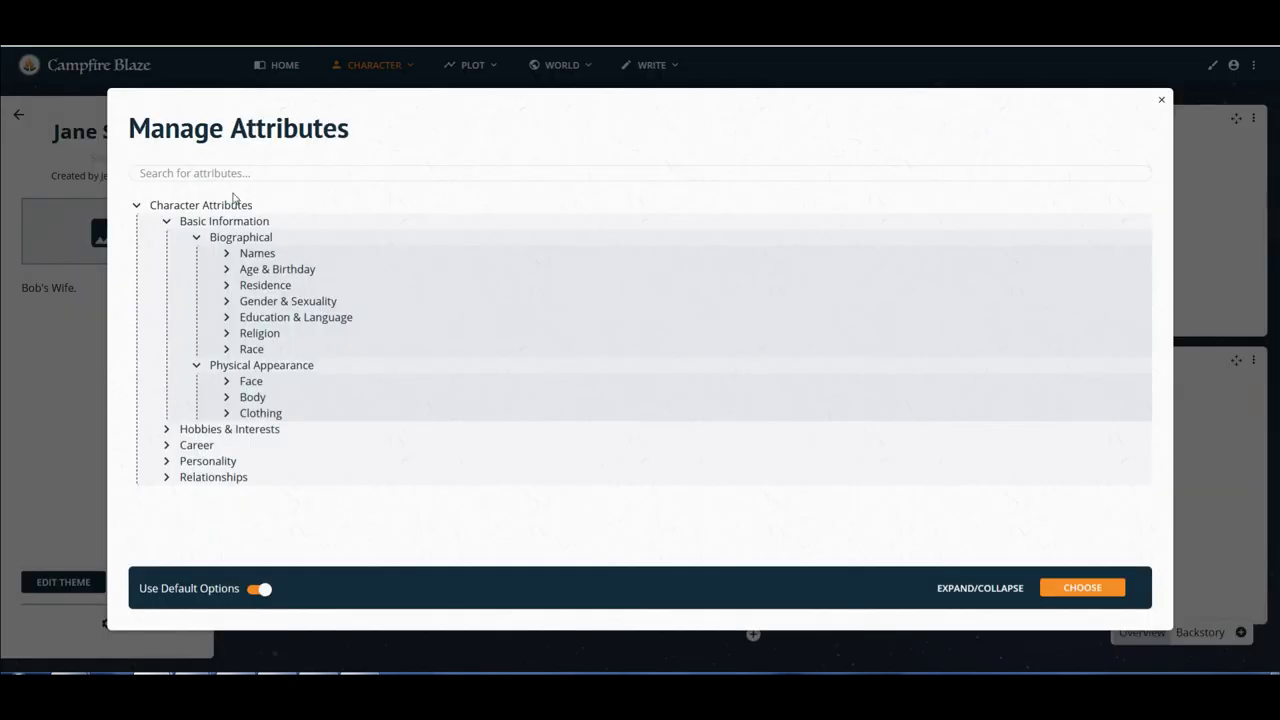
left_click(167, 222)
left_click(168, 222)
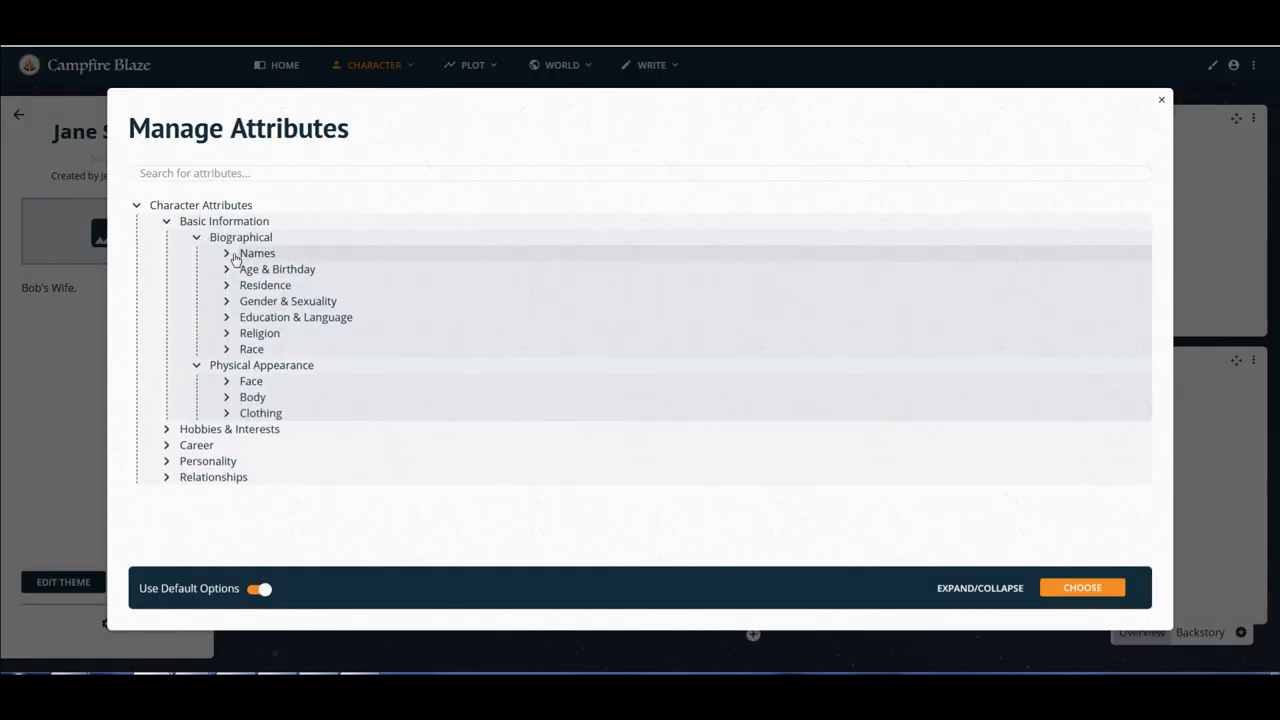
left_click(228, 254)
left_click(279, 295)
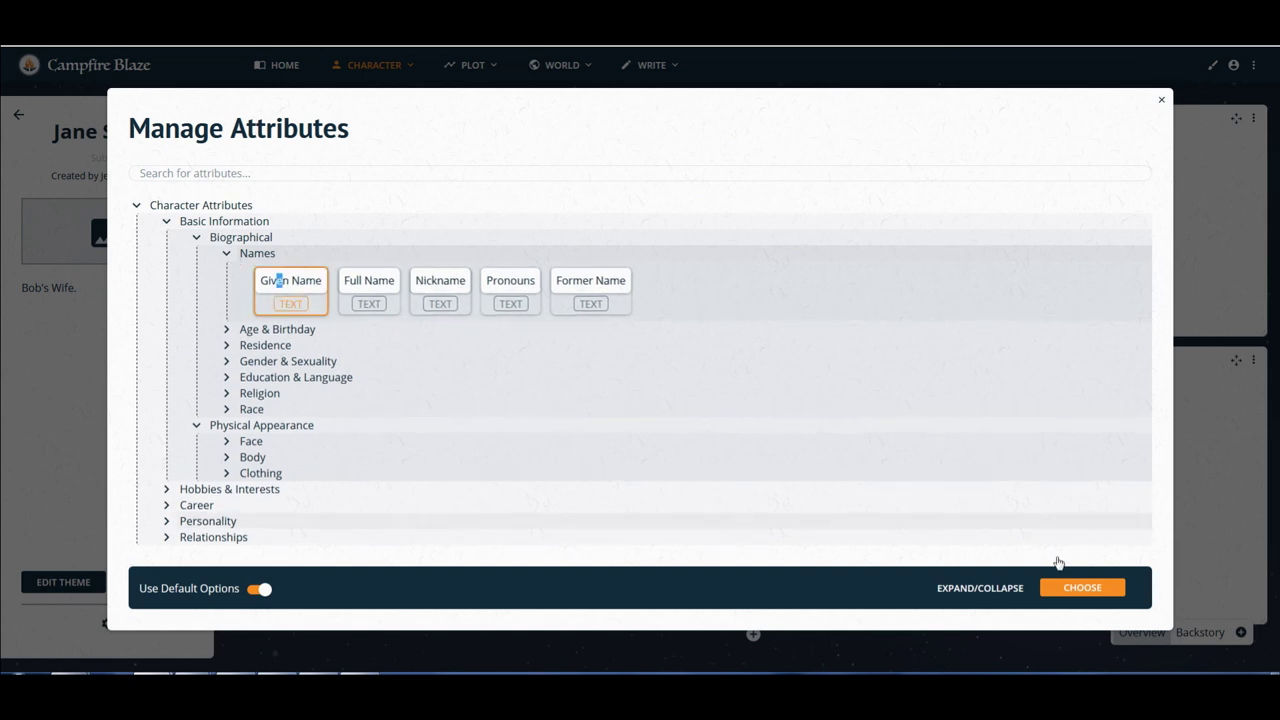
left_click(1073, 590)
left_click(364, 158)
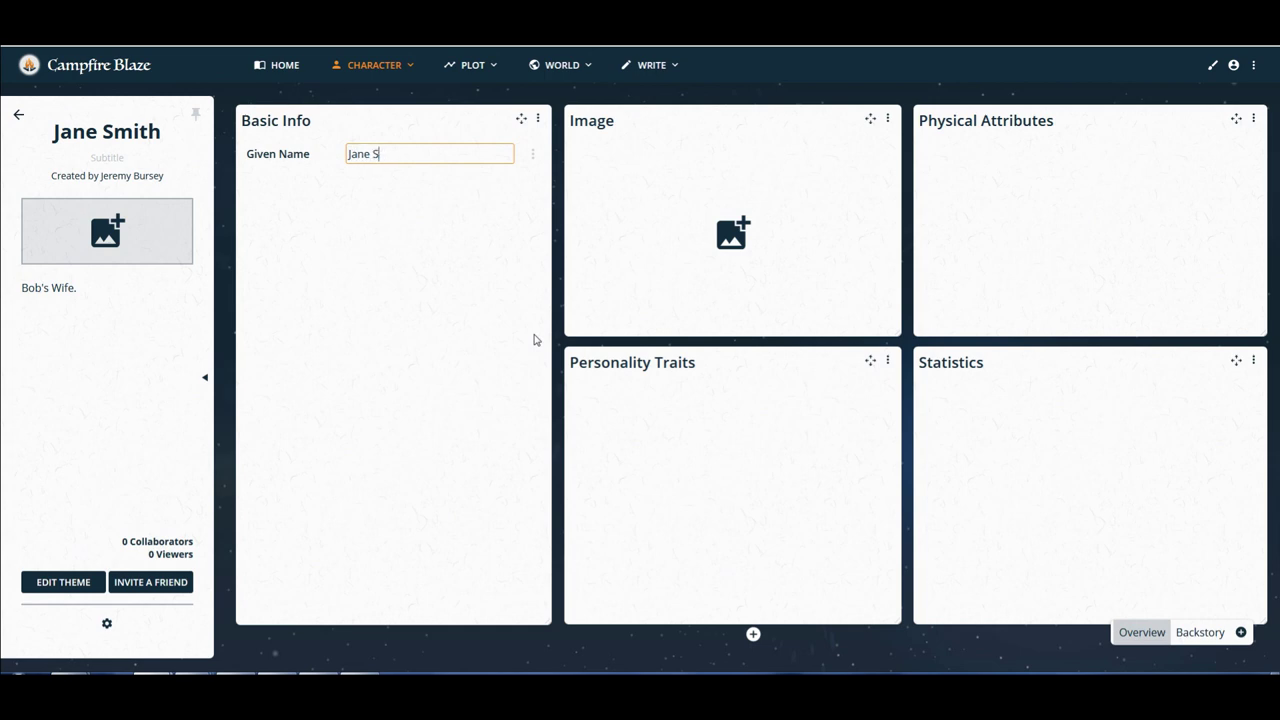
left_click(471, 292)
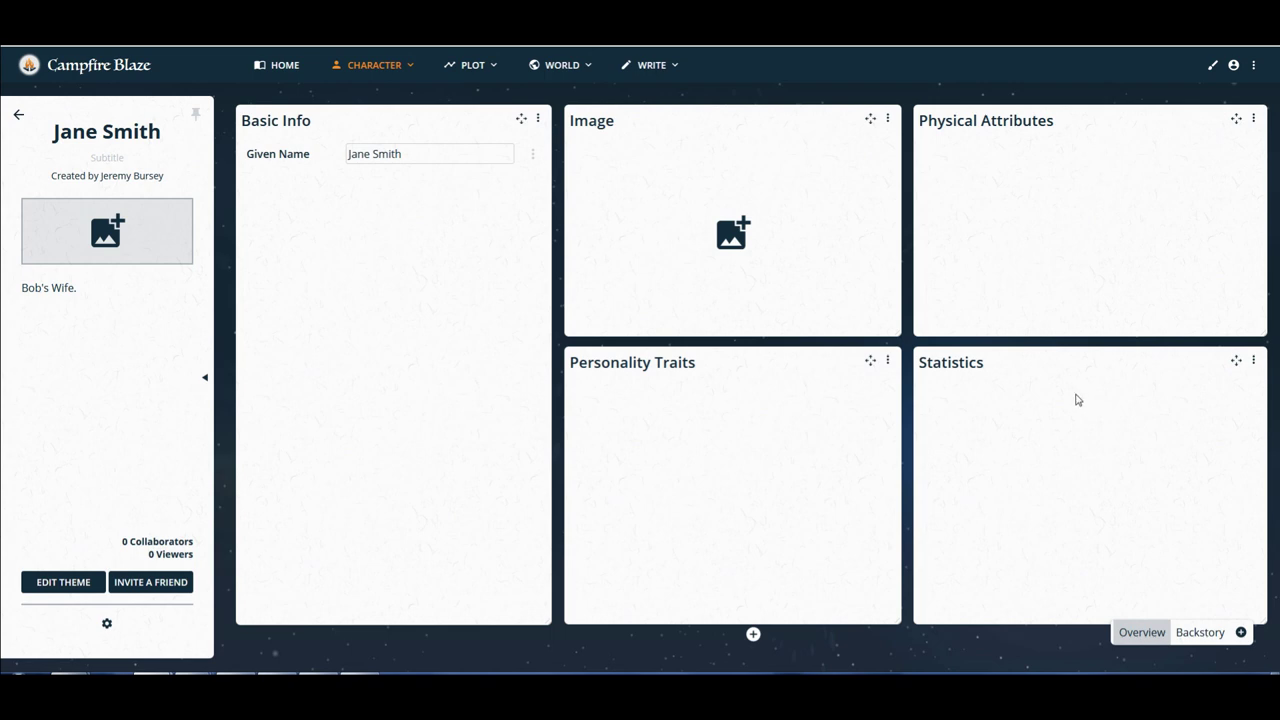
Add an item named Hair with the text Blonde to the Physical Attributes panel.
left_click(1248, 119)
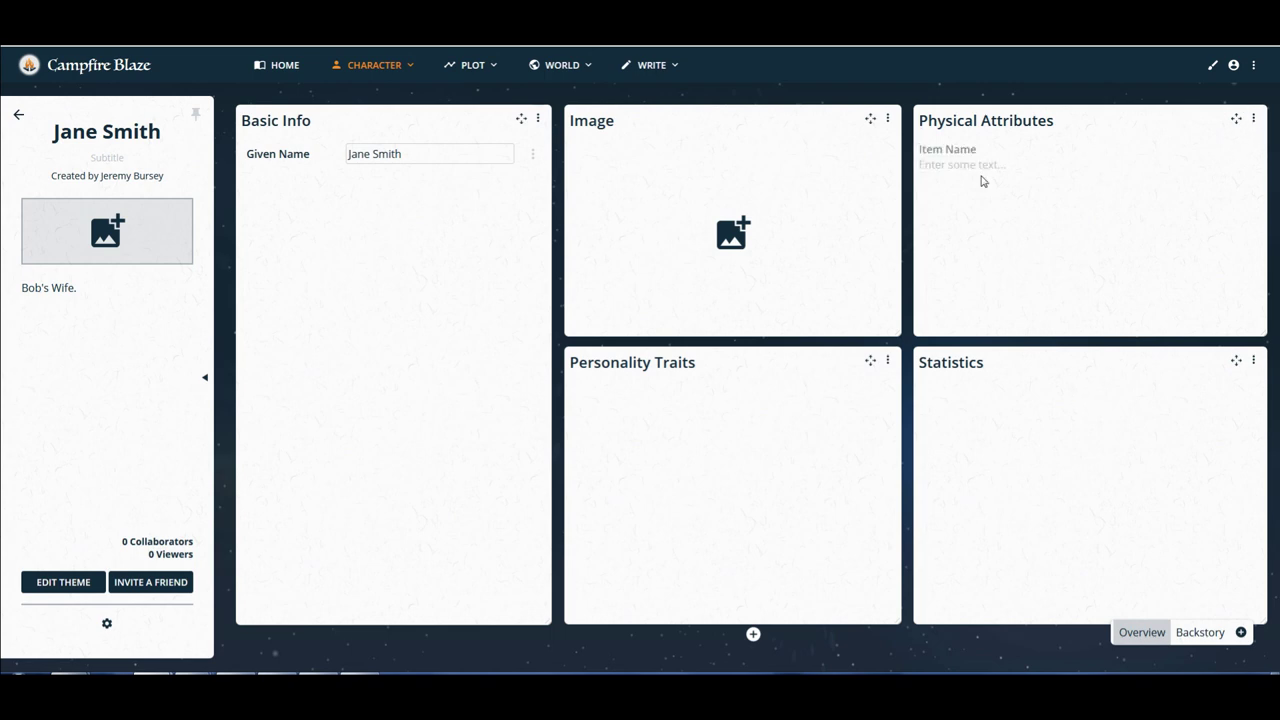
type("H")
type("Blonde")
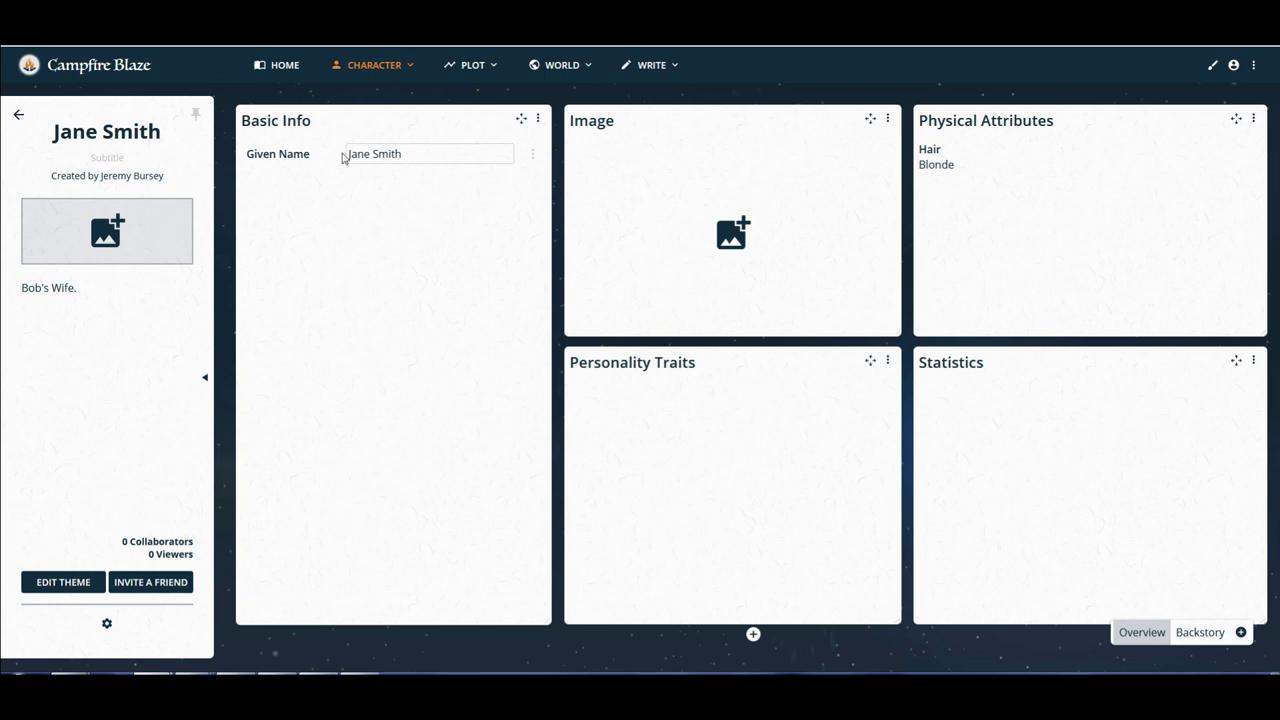
Go to Relationships, expand New Folder and open the relationship web stored in it.
left_click(403, 70)
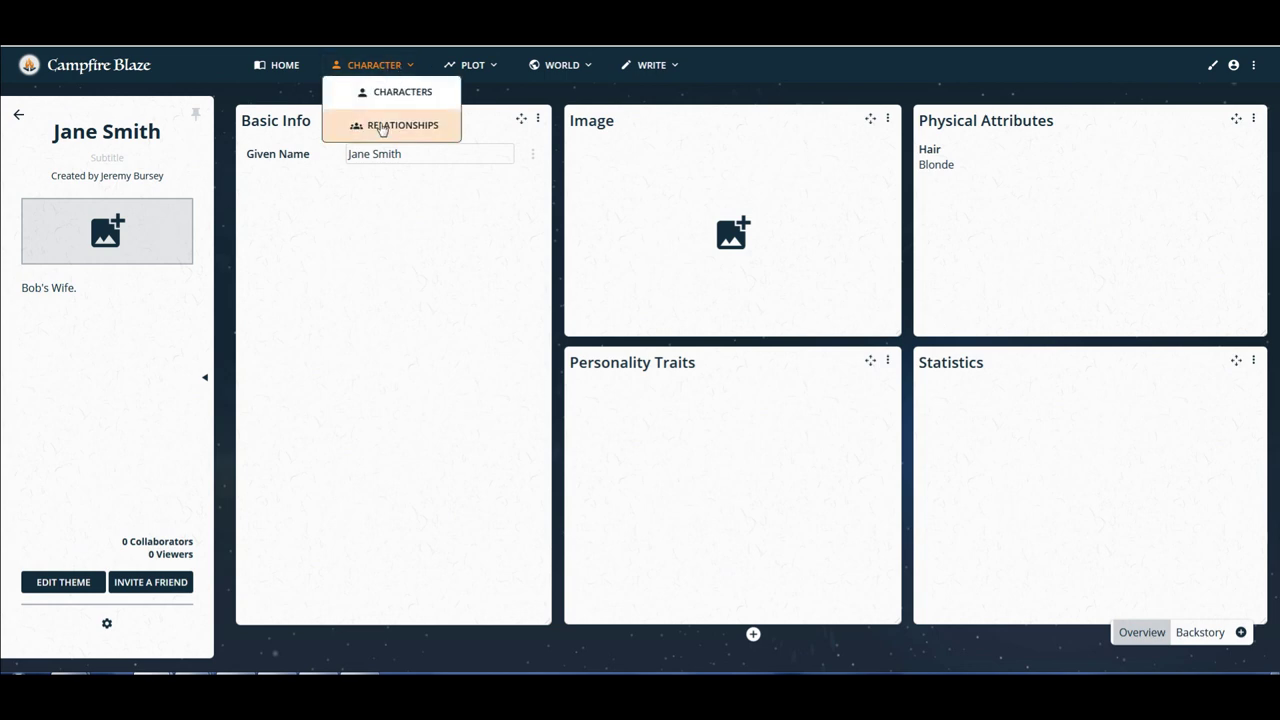
left_click(381, 126)
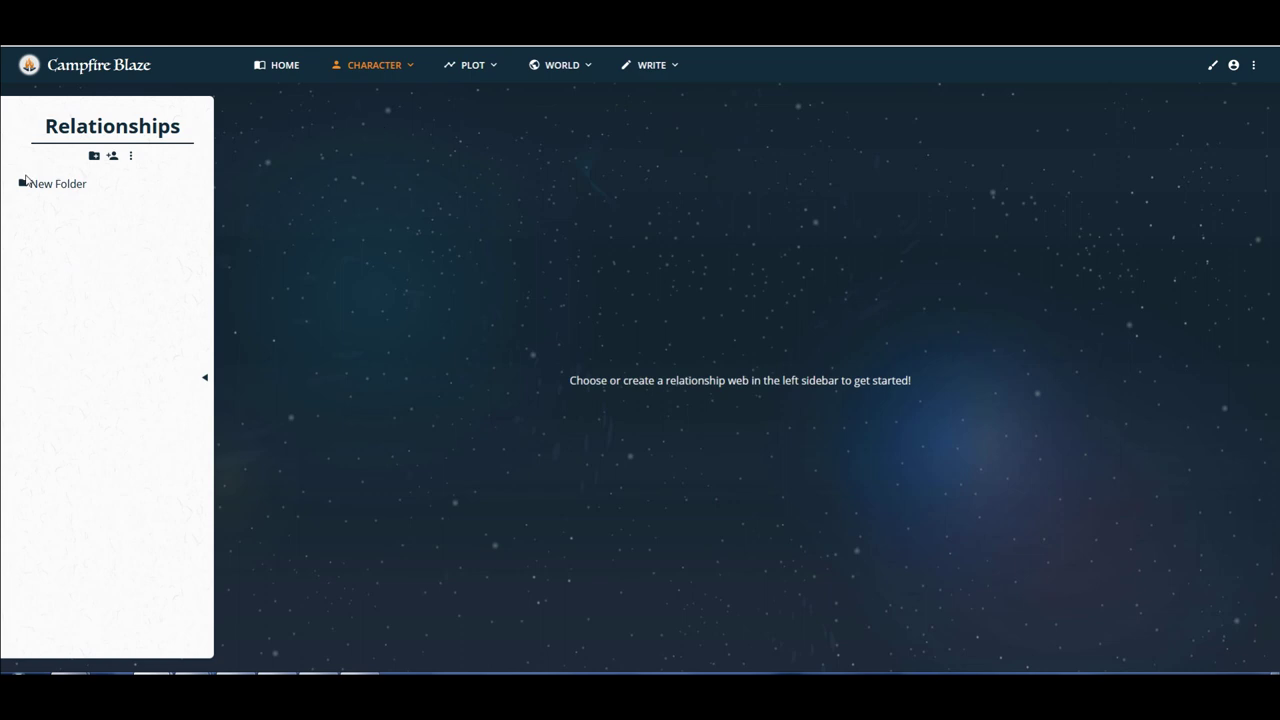
left_click(25, 186)
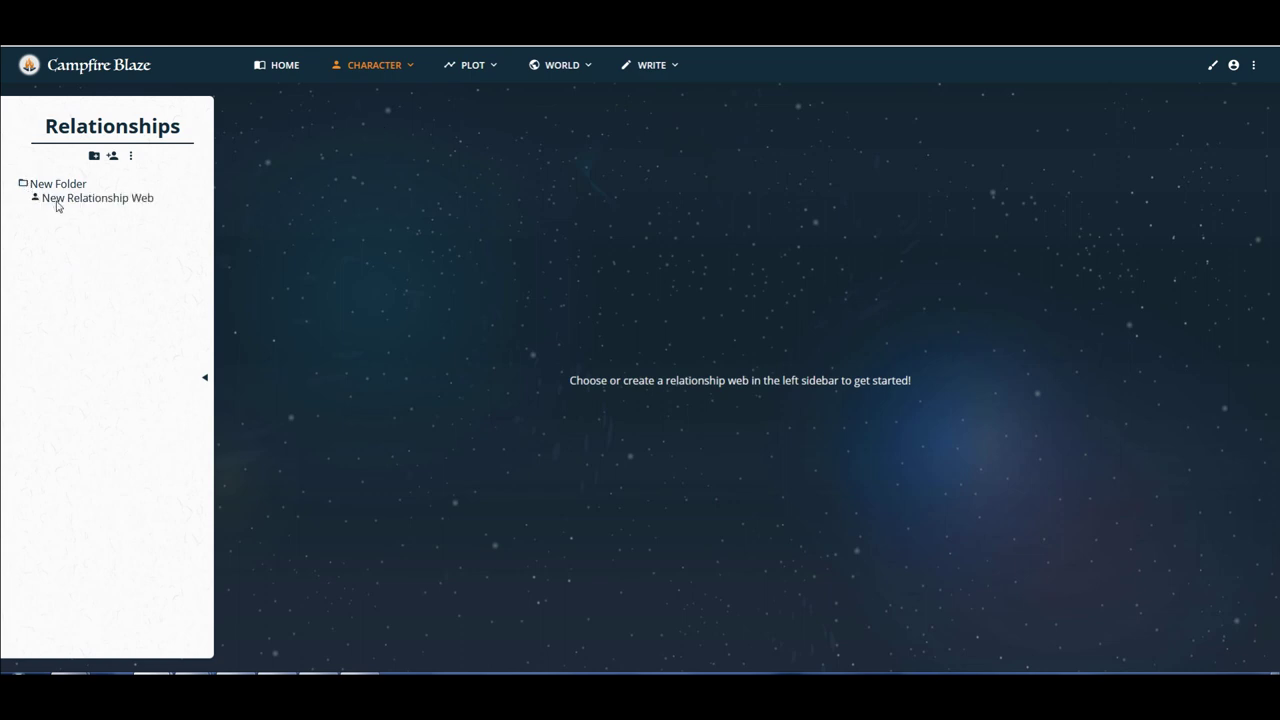
left_click(57, 202)
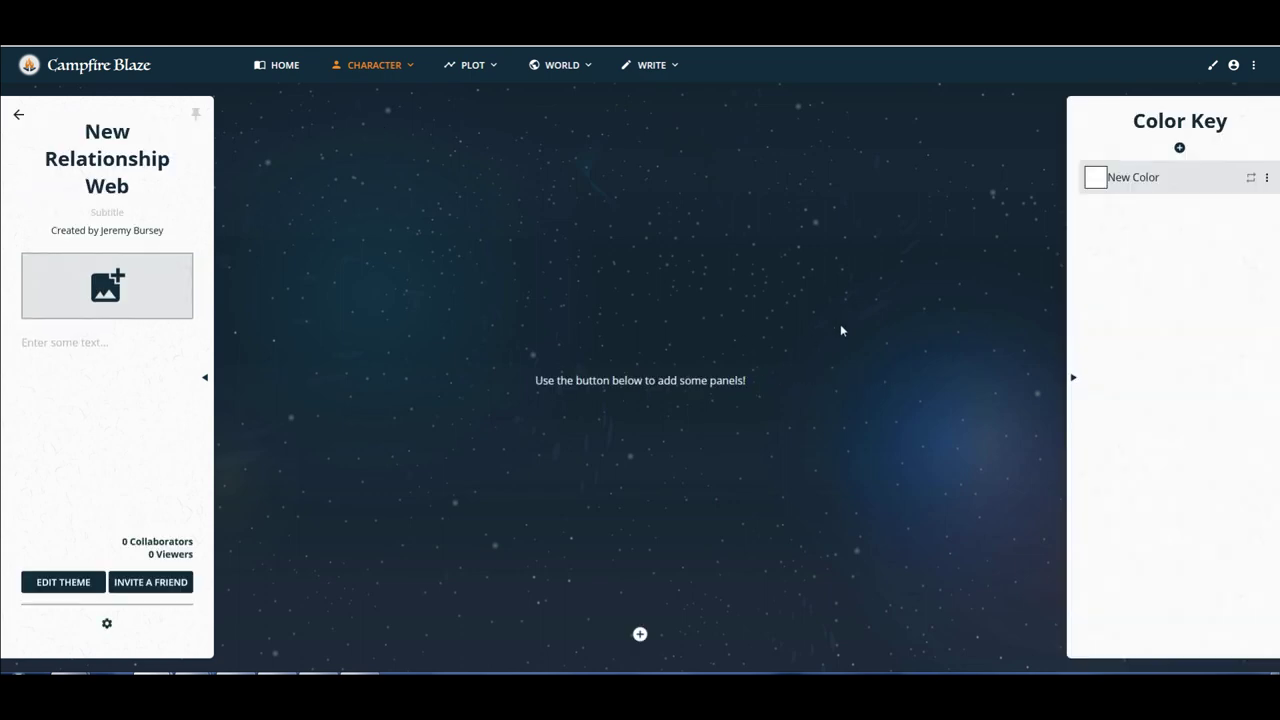
Add both existing characters to the relationship web and draw a connection between their panels.
left_click(640, 634)
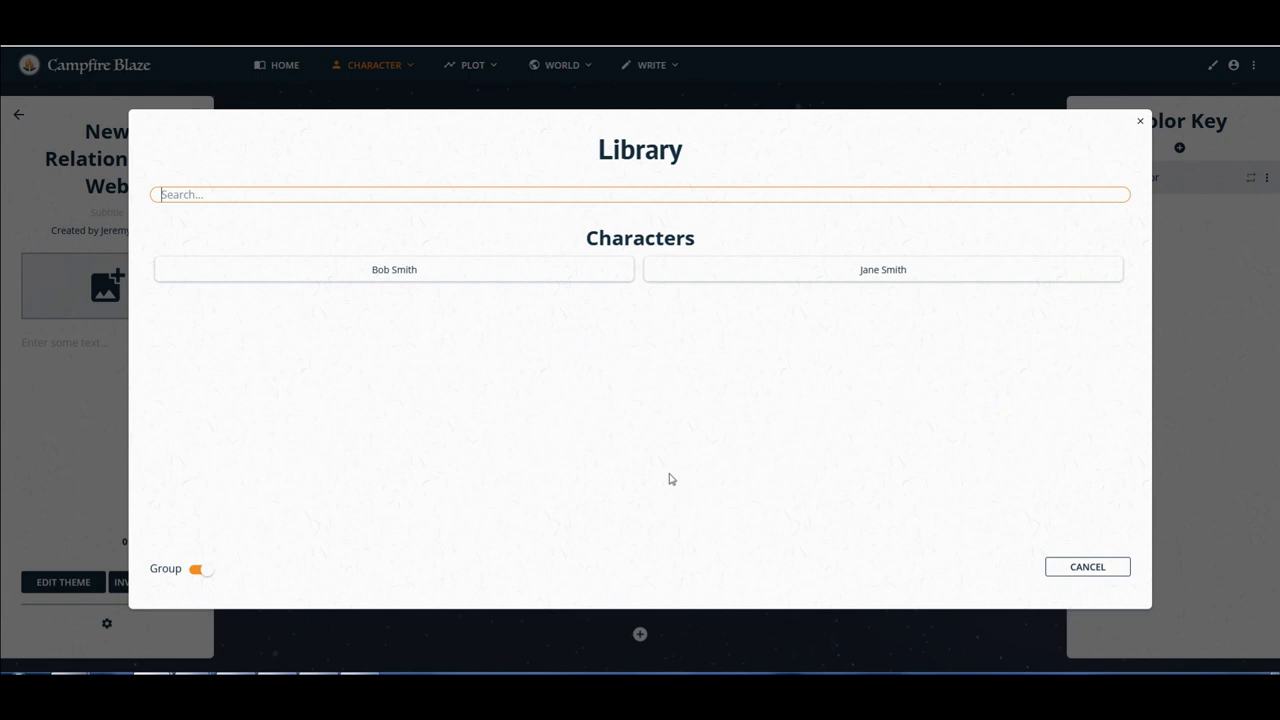
left_click(466, 275)
left_click(872, 280)
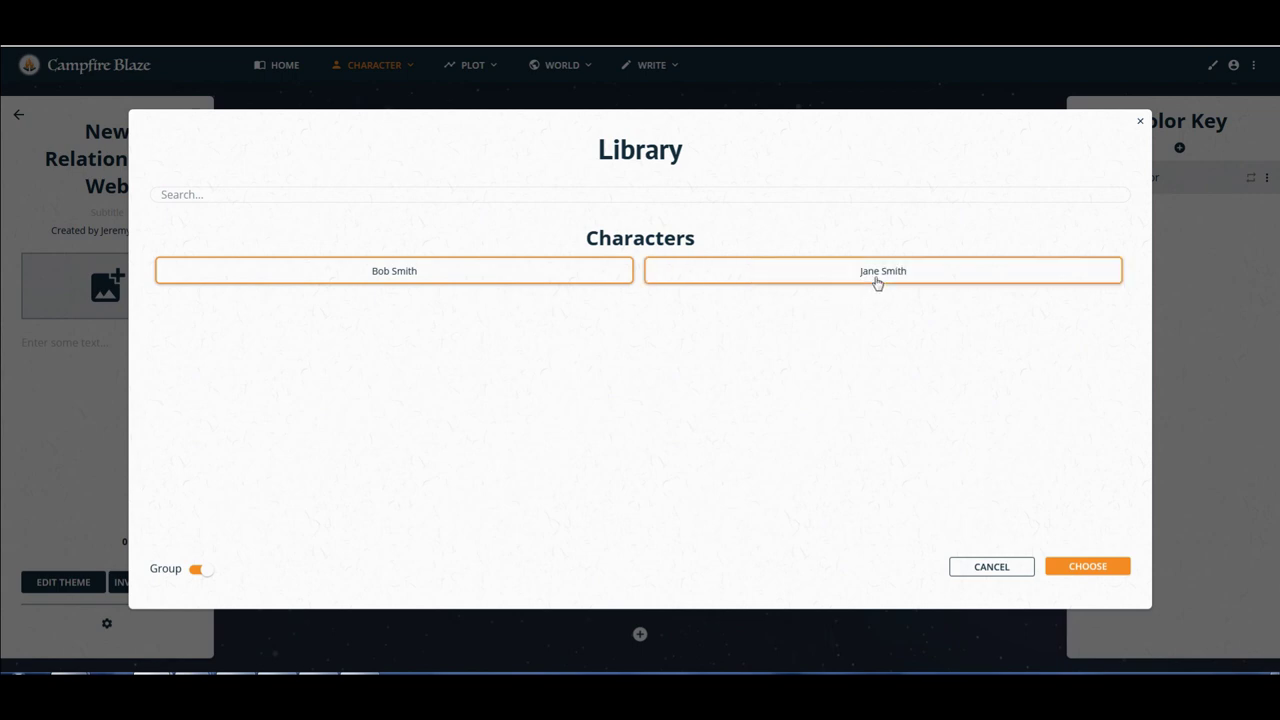
left_click(1101, 570)
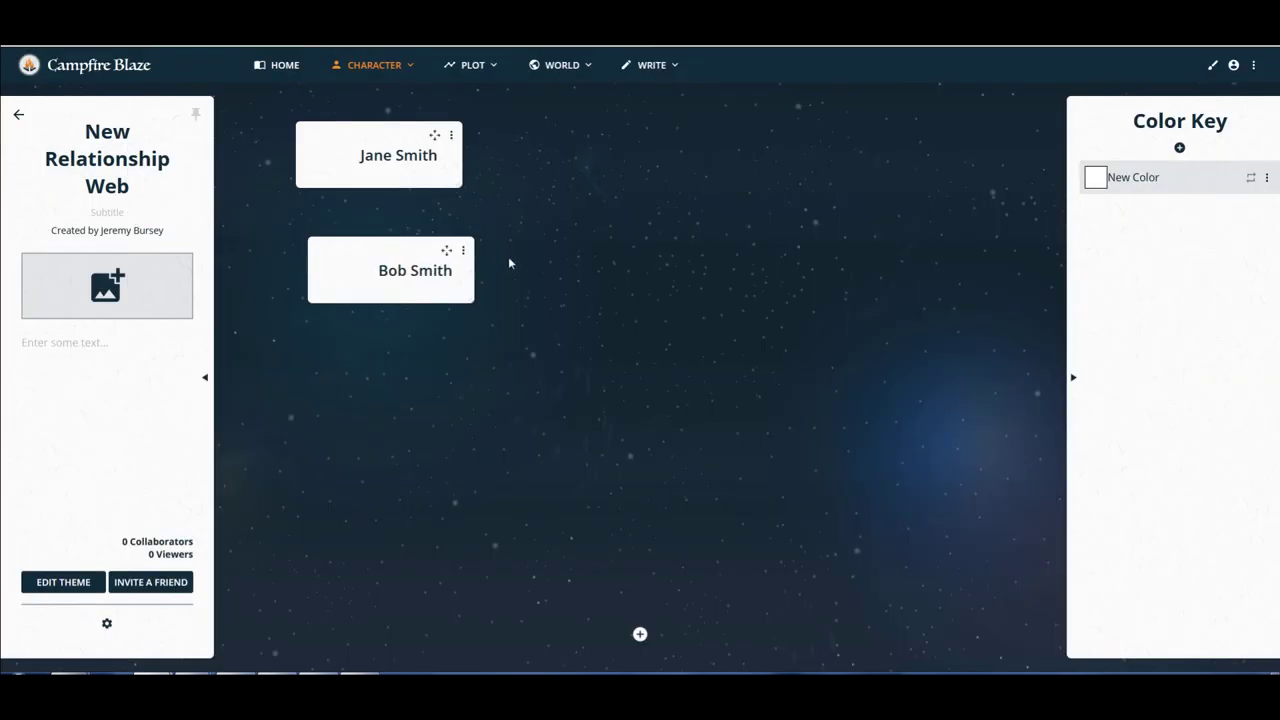
mouse_move(385, 178)
left_click_drag(379, 187, 392, 243)
Rename the color key entry to Married and set its color to dark red, AD1E1E.
key("shift+Left")
key("shift+Left")
key("shift+Left")
key("shift+Left")
key("shift+Left")
key("shift+Left")
key("shift+Left")
key("shift+Left")
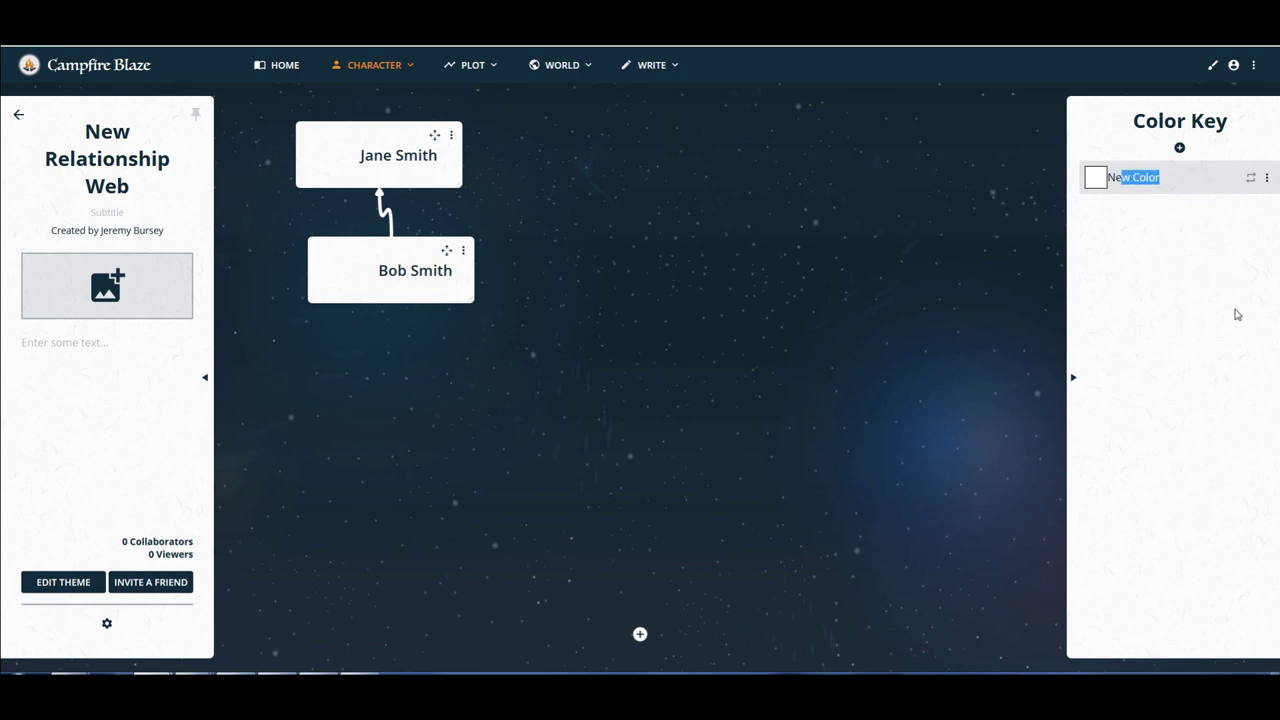
type("Married")
left_click(1096, 180)
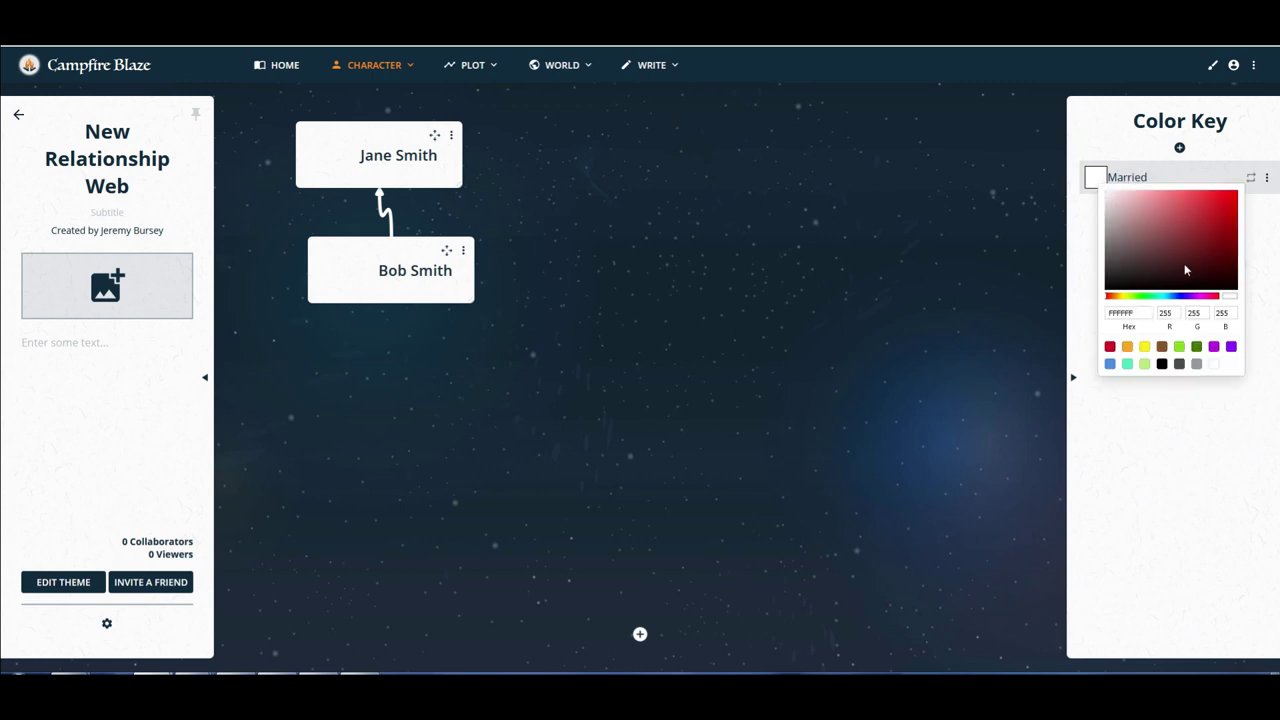
left_click(1214, 222)
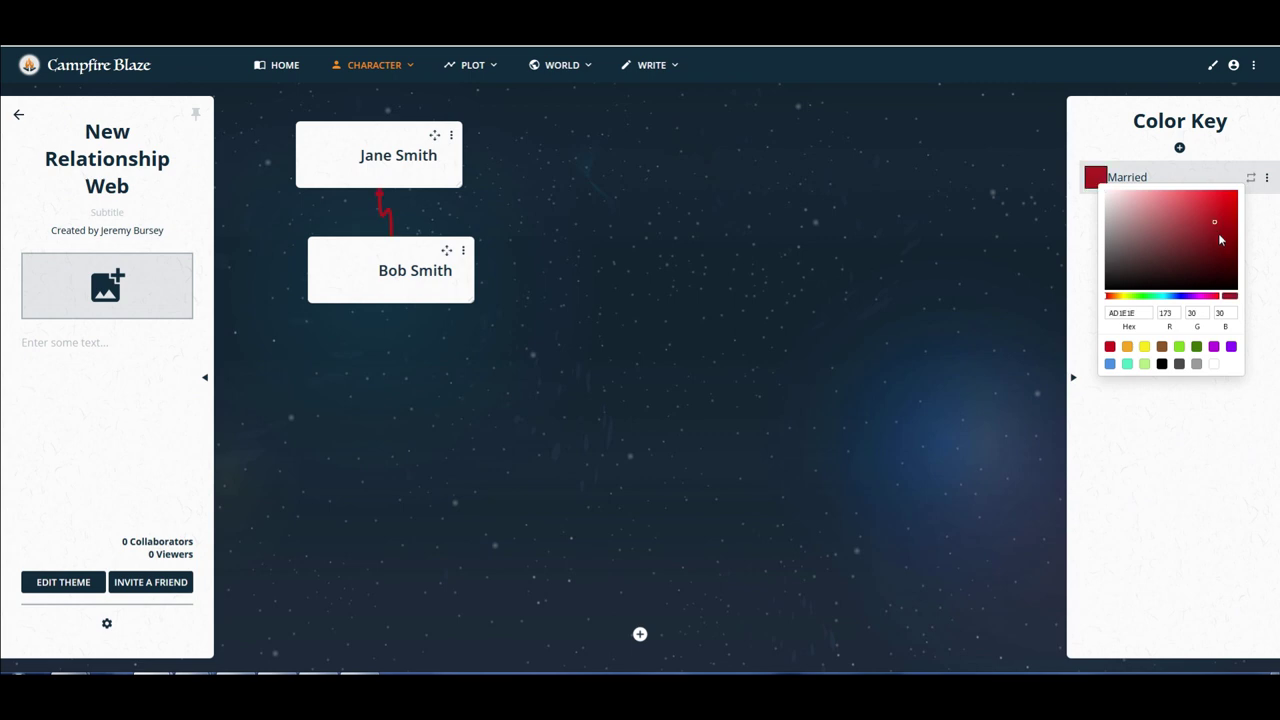
left_click(979, 334)
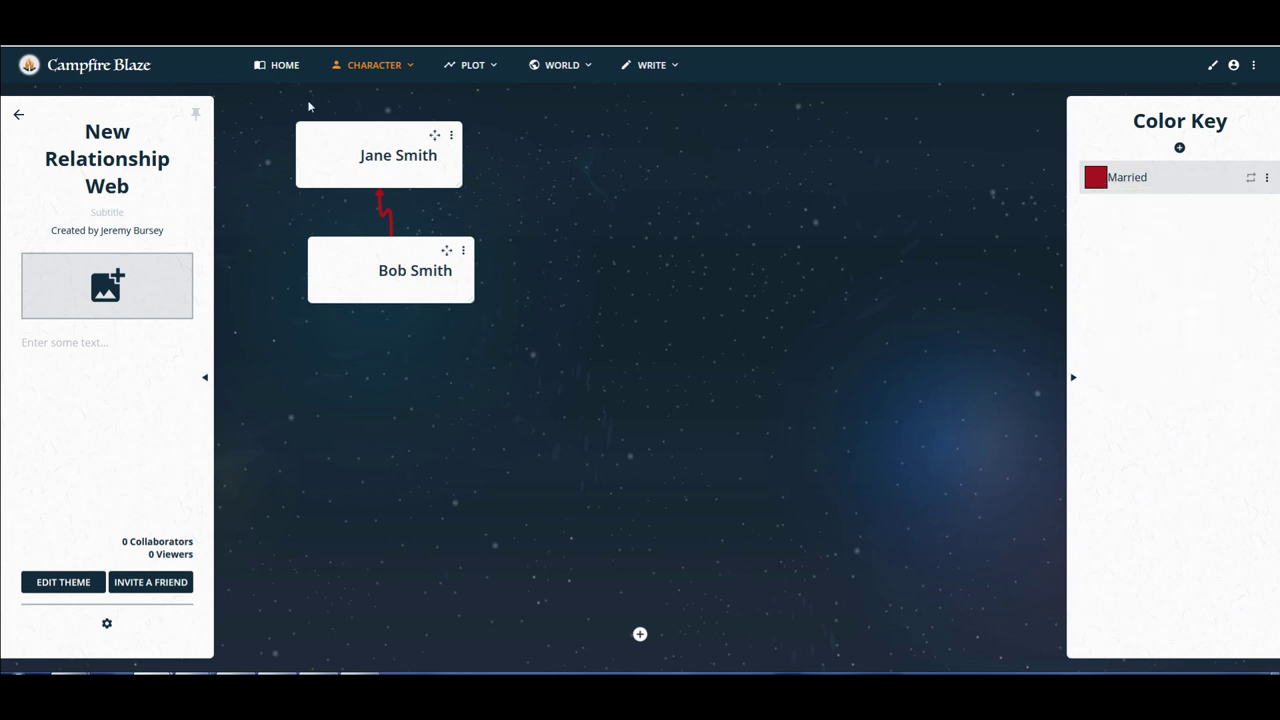
Return to the Characters list, move the wife's character into the Heroes folder, and collapse the Villains folder.
left_click(374, 65)
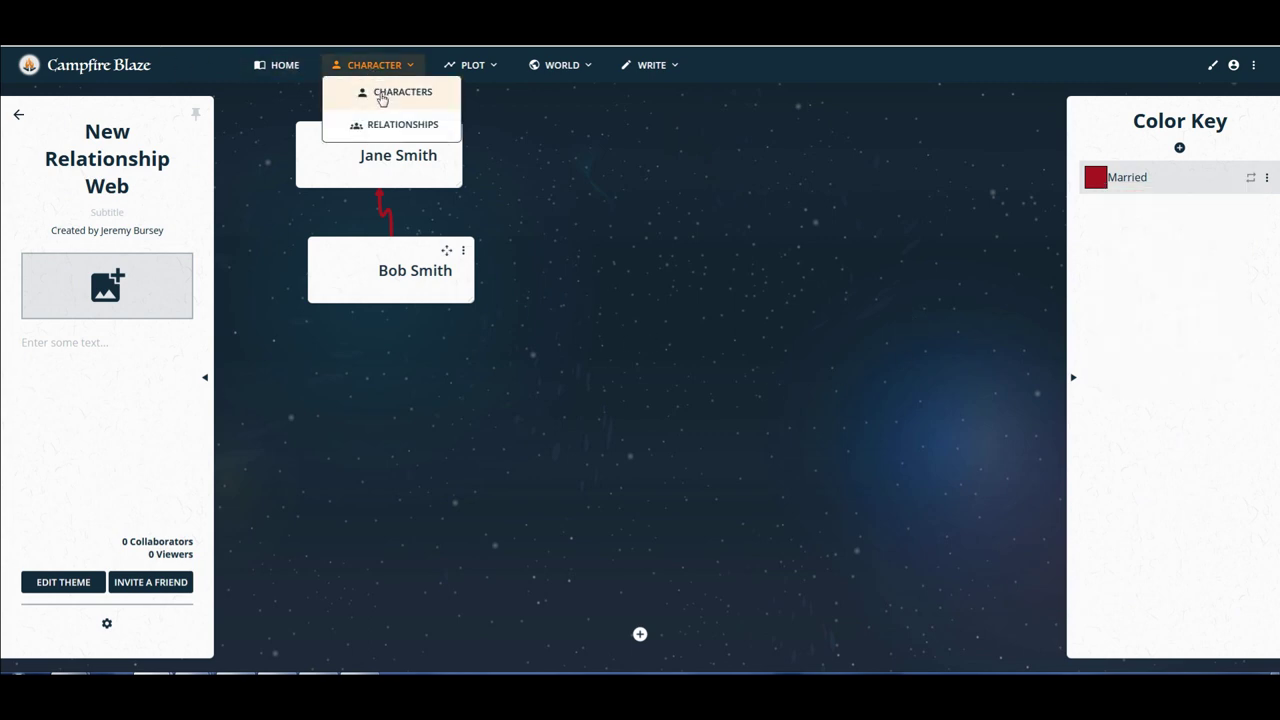
left_click(381, 95)
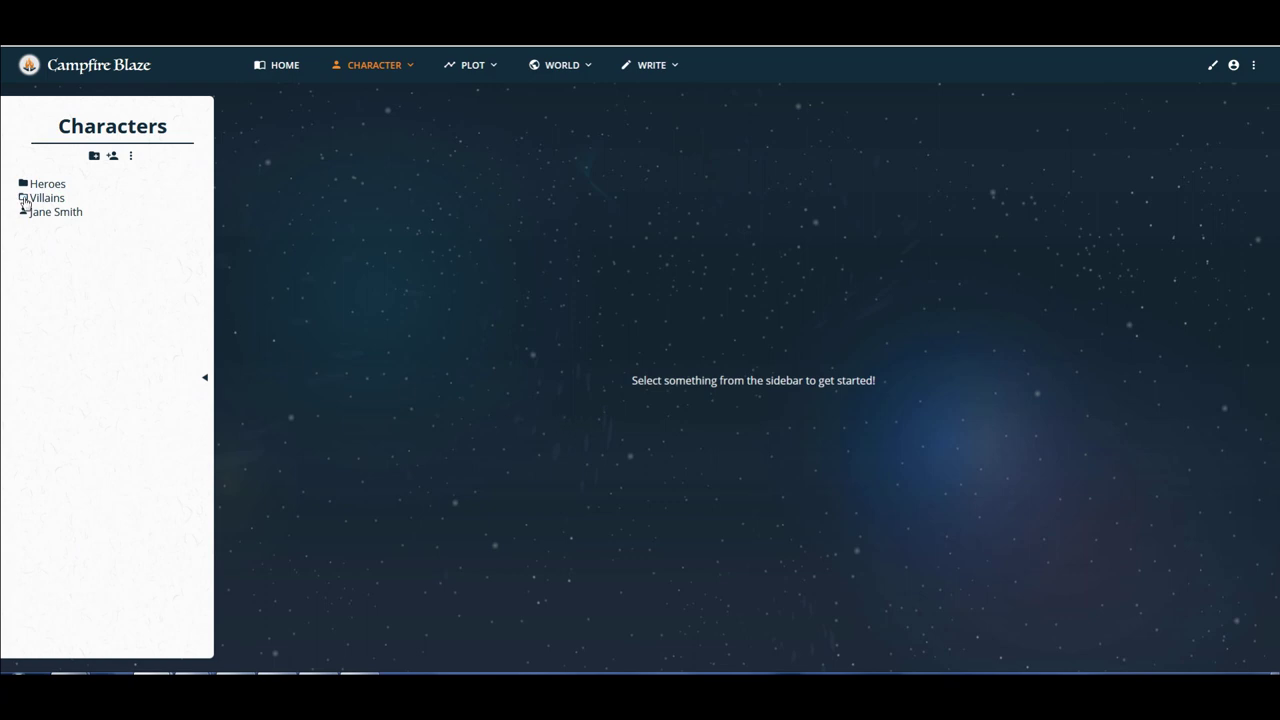
left_click_drag(23, 213, 48, 197)
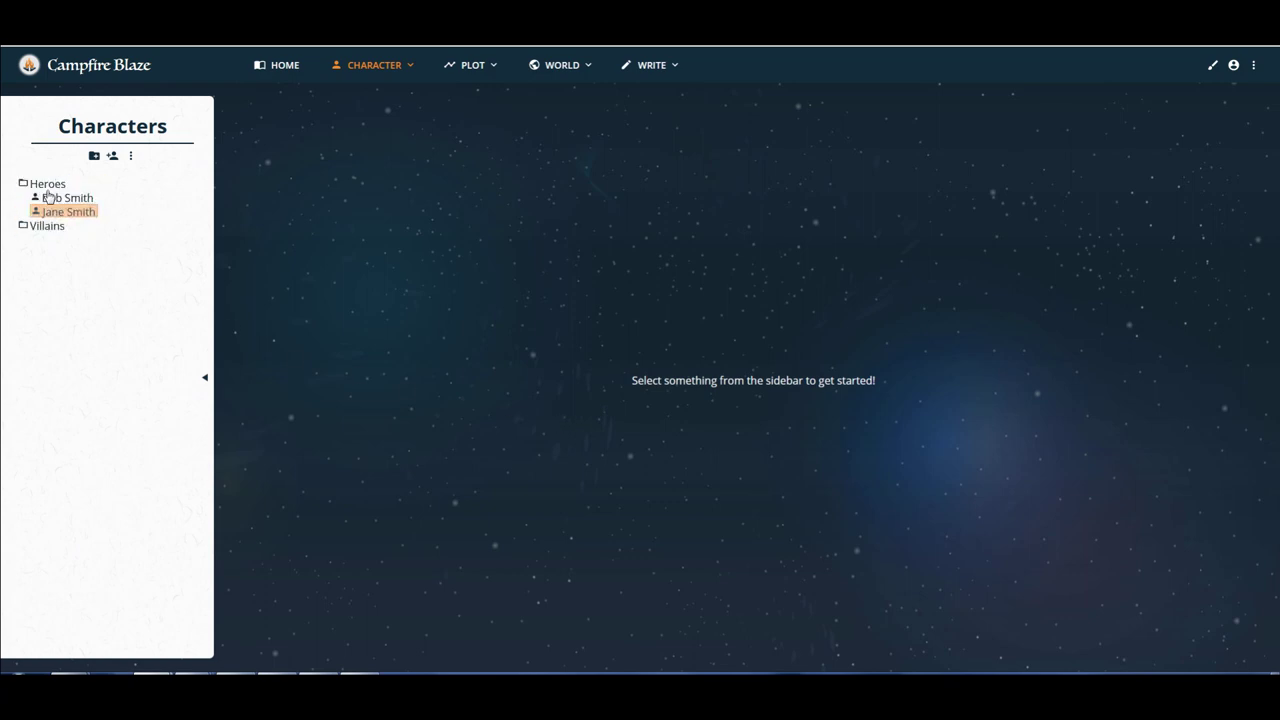
left_click(23, 225)
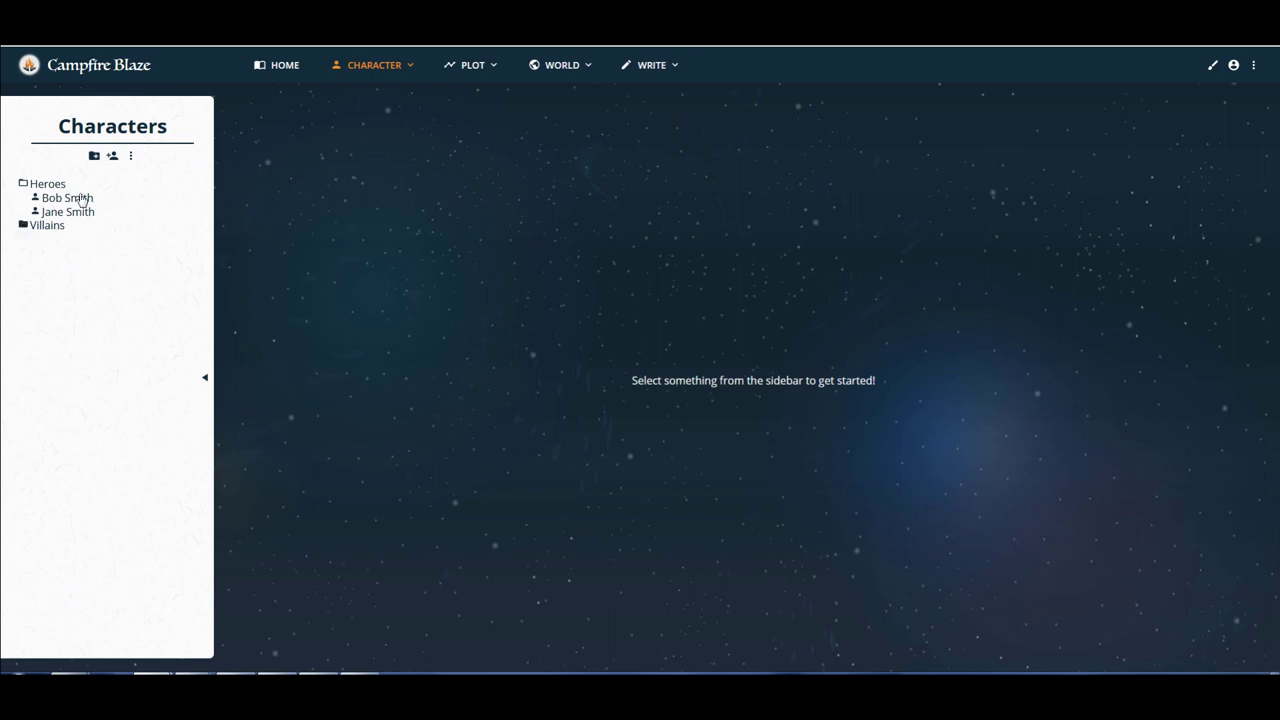
Create two more characters and enter a full name for each, giving both the same surname.
left_click(113, 157)
left_click(113, 157)
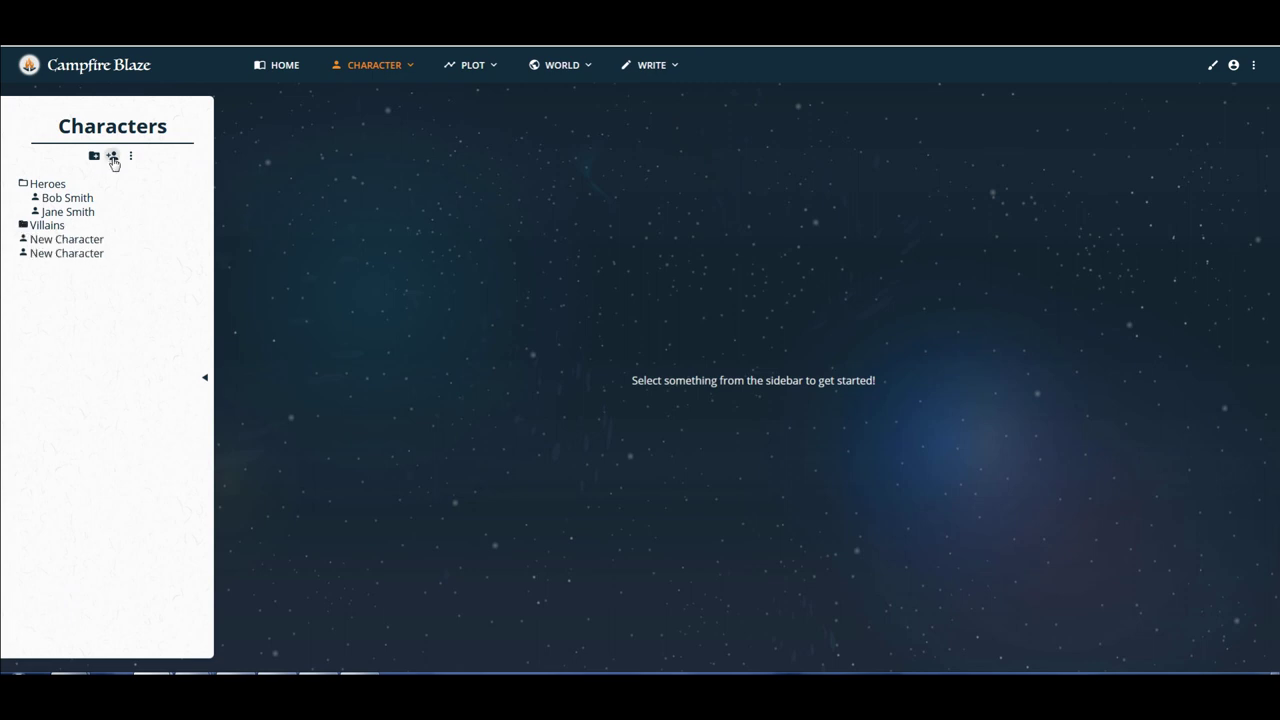
left_click(50, 238)
type("Fred Joinb")
key("BackSpace")
key("BackSpace")
key("BackSpace")
type("nes")
key("ctrl+z")
type("Fran")
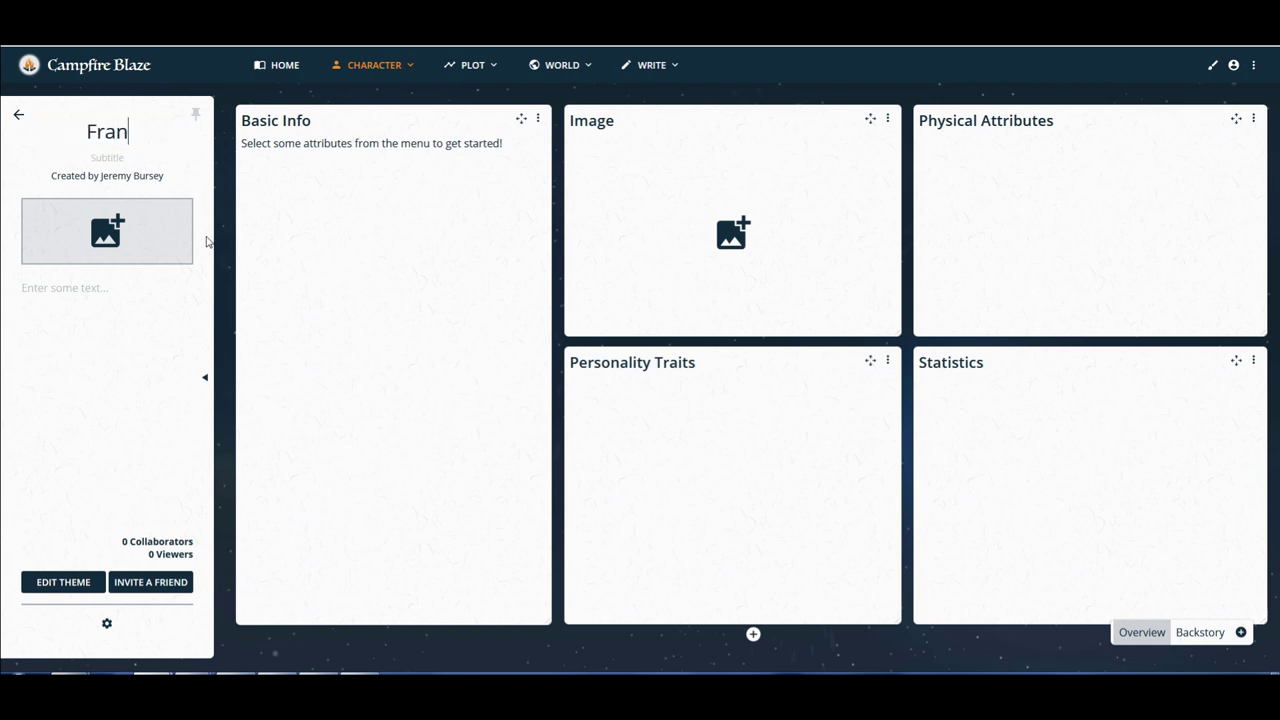
type(" Jones")
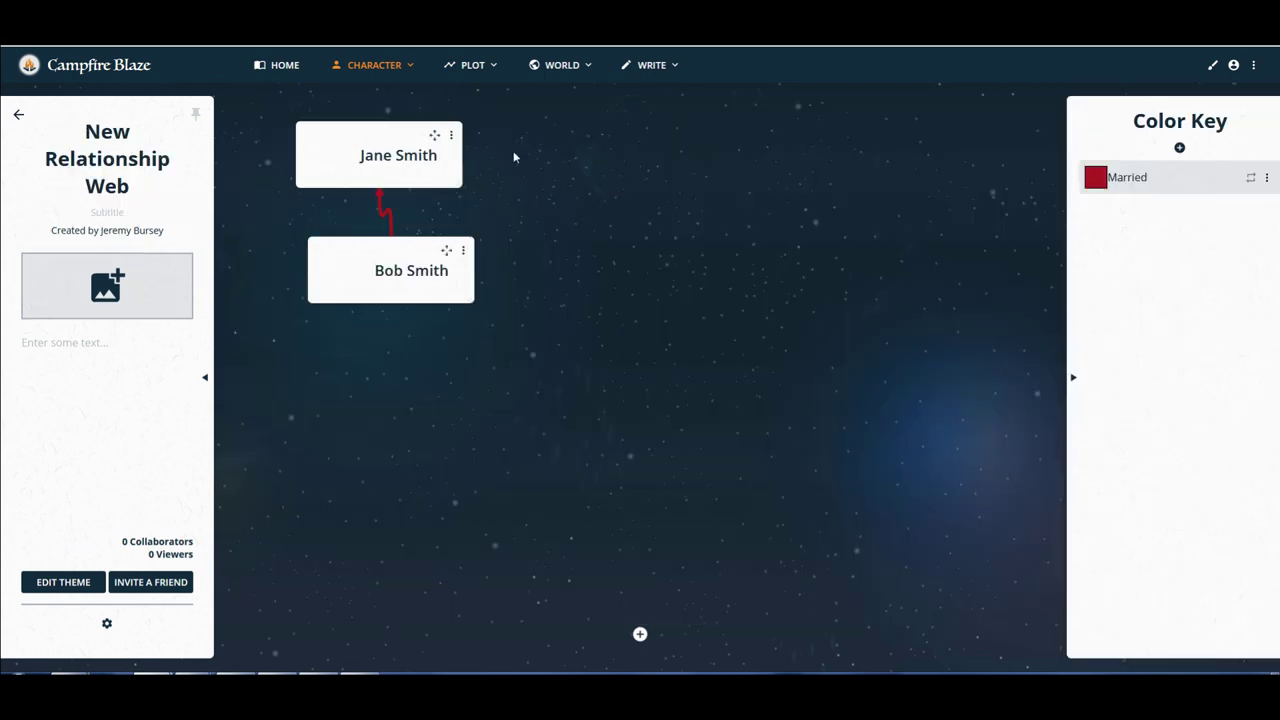
Add the two new characters to the relationship web and spread their panels apart, placing one beside the wife's panel.
left_click(640, 634)
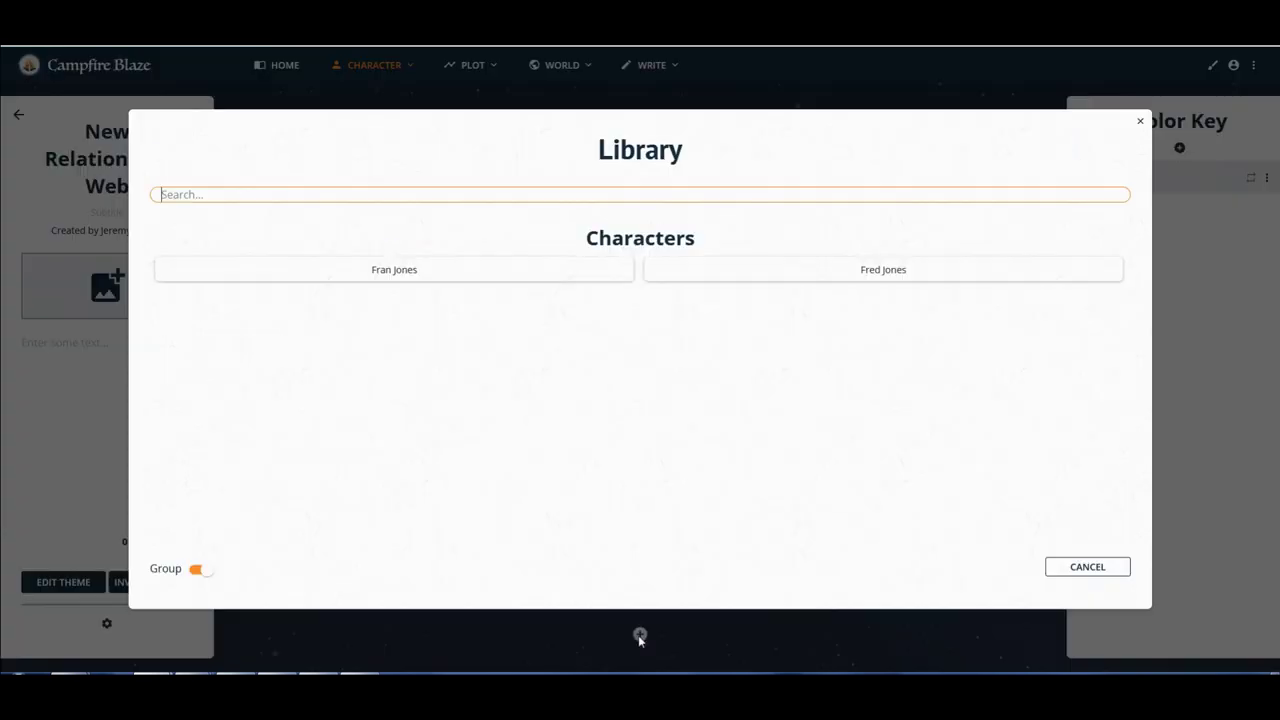
left_click(432, 270)
left_click(839, 276)
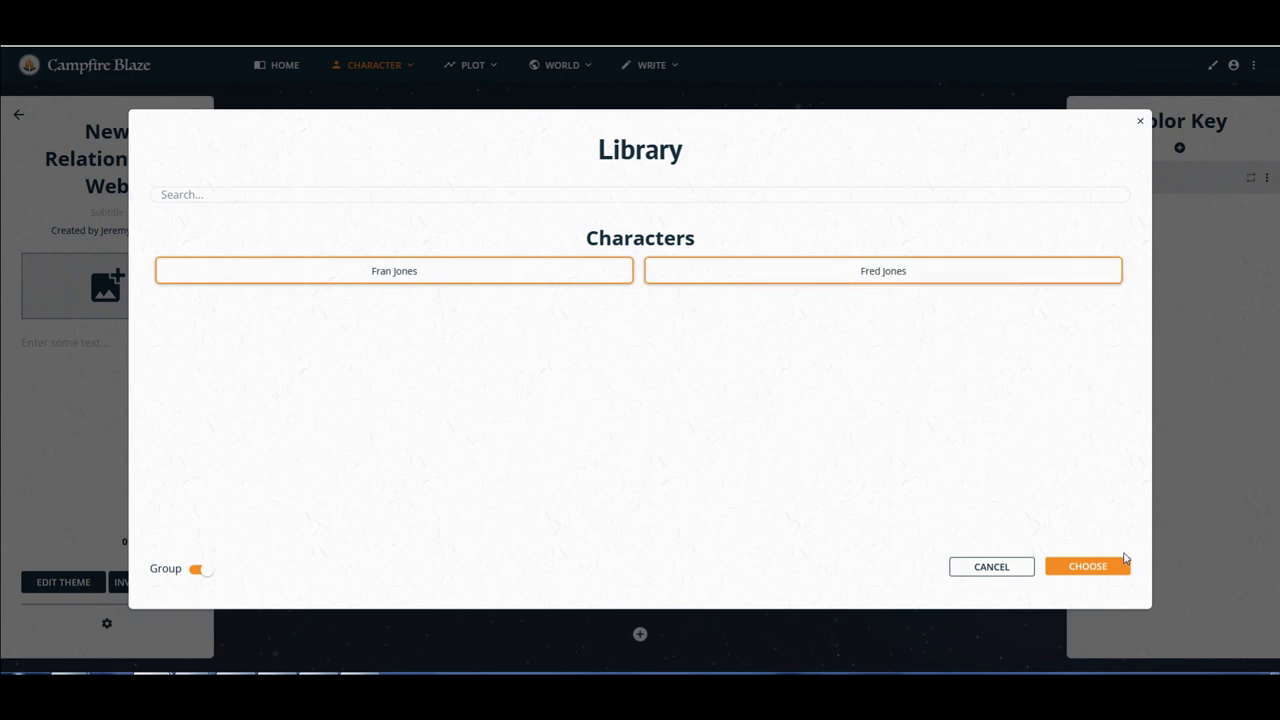
left_click(1090, 567)
left_click_drag(325, 159, 634, 148)
left_click(443, 237)
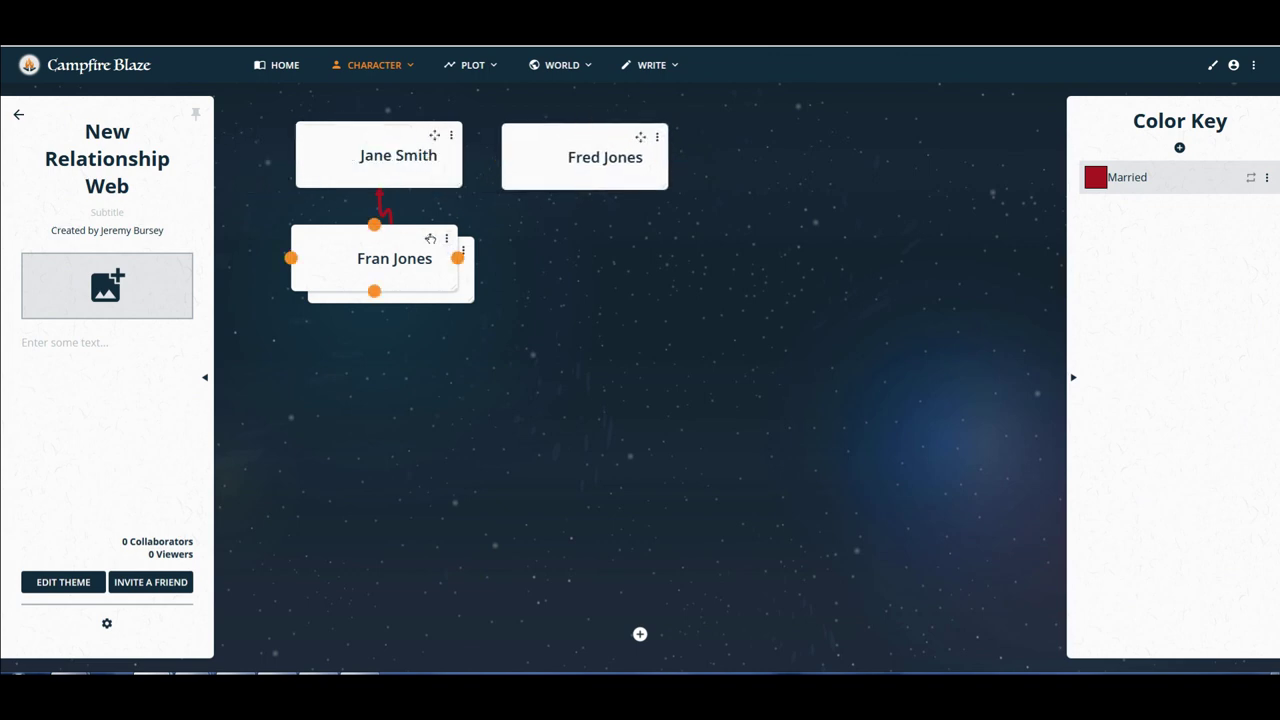